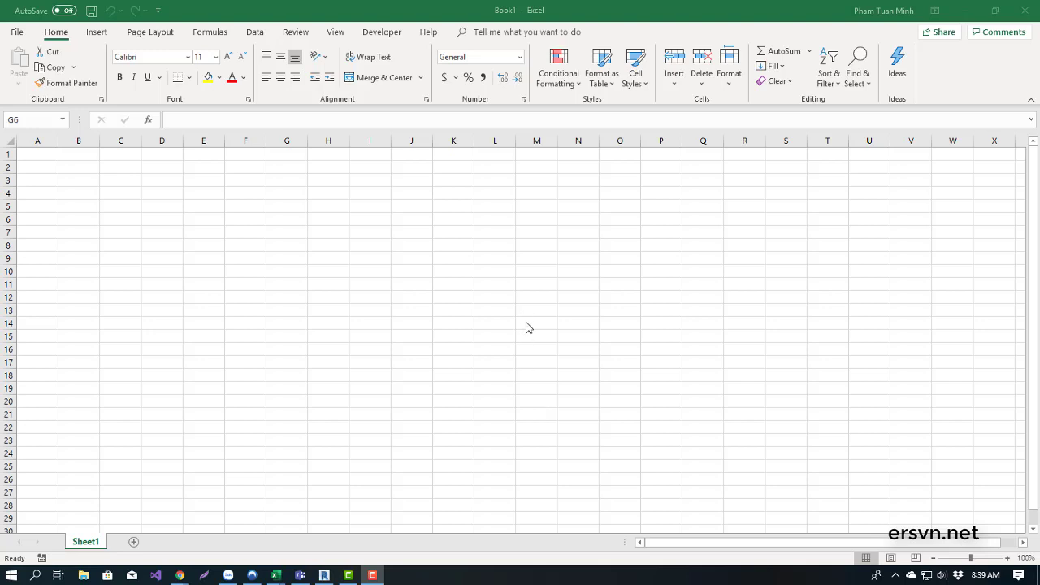
# Show the Developer tab's macro and control tools above the blank Book1 sheet.
pyautogui.click(383, 34)
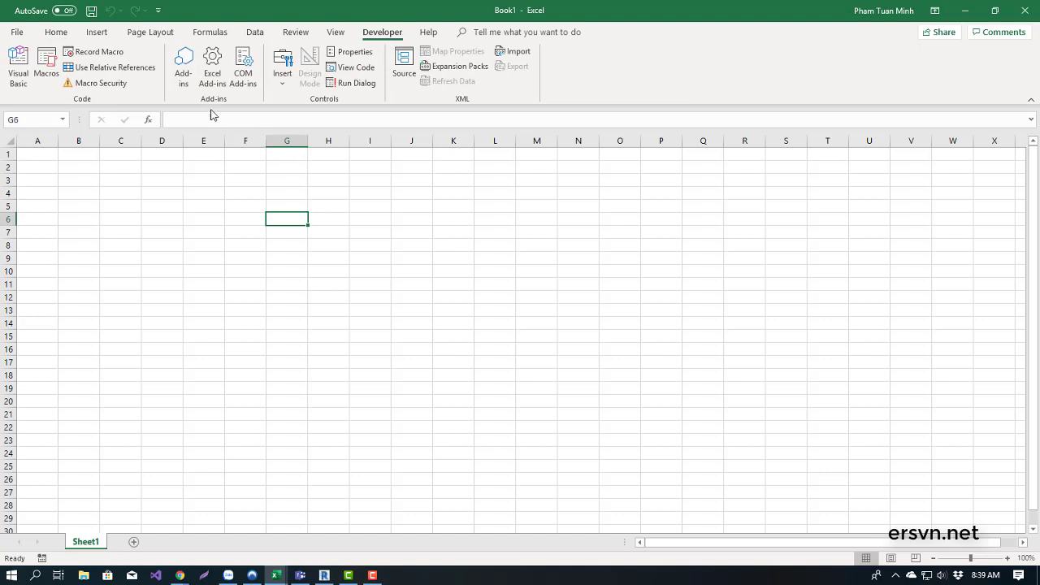
# Draw an ActiveX command button, CommandButton1, over cells F7:G8.
pyautogui.click(284, 88)
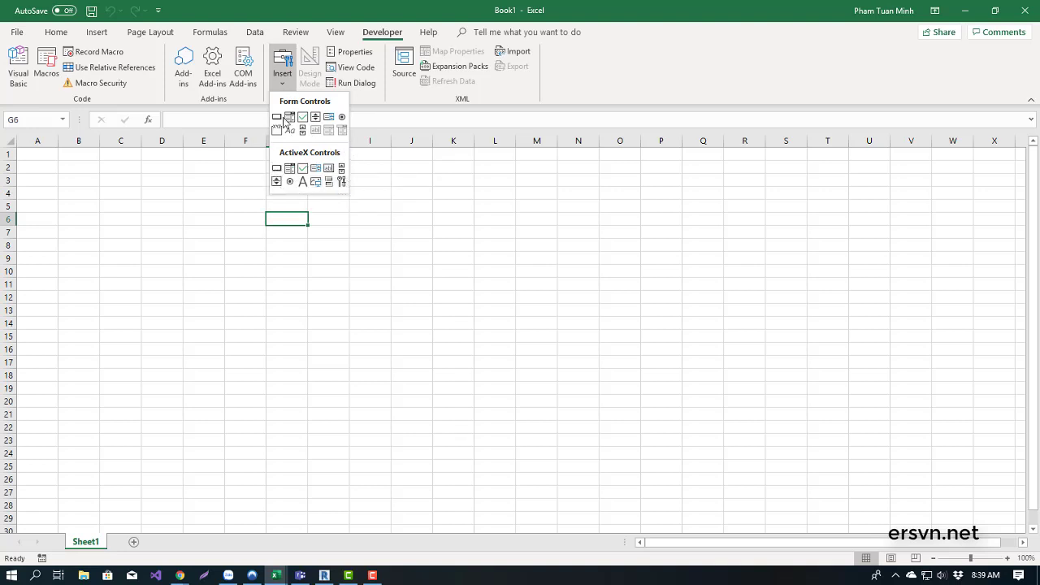
pyautogui.click(278, 169)
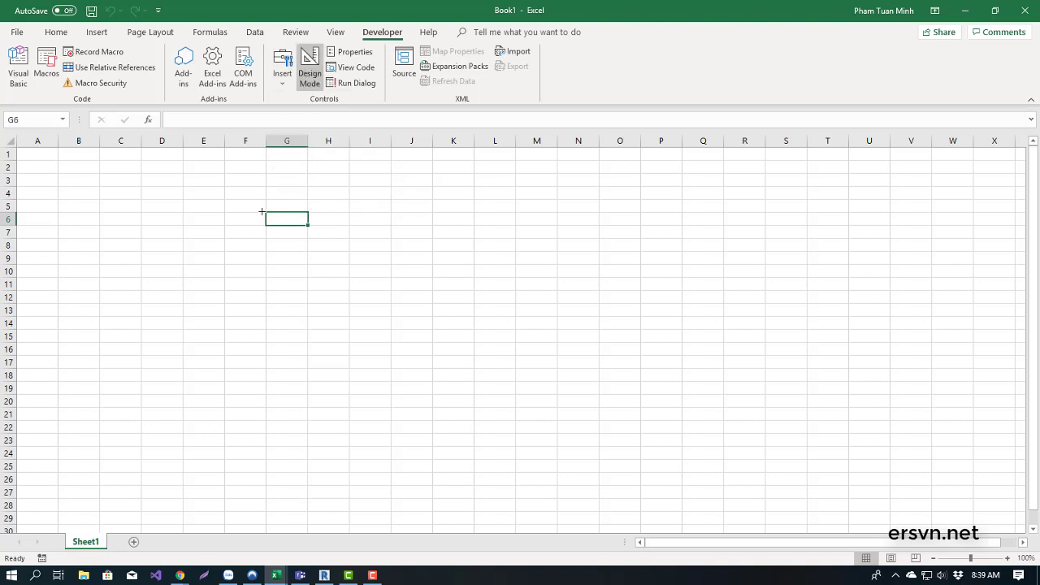
pyautogui.moveTo(223, 228); pyautogui.dragTo(304, 250)
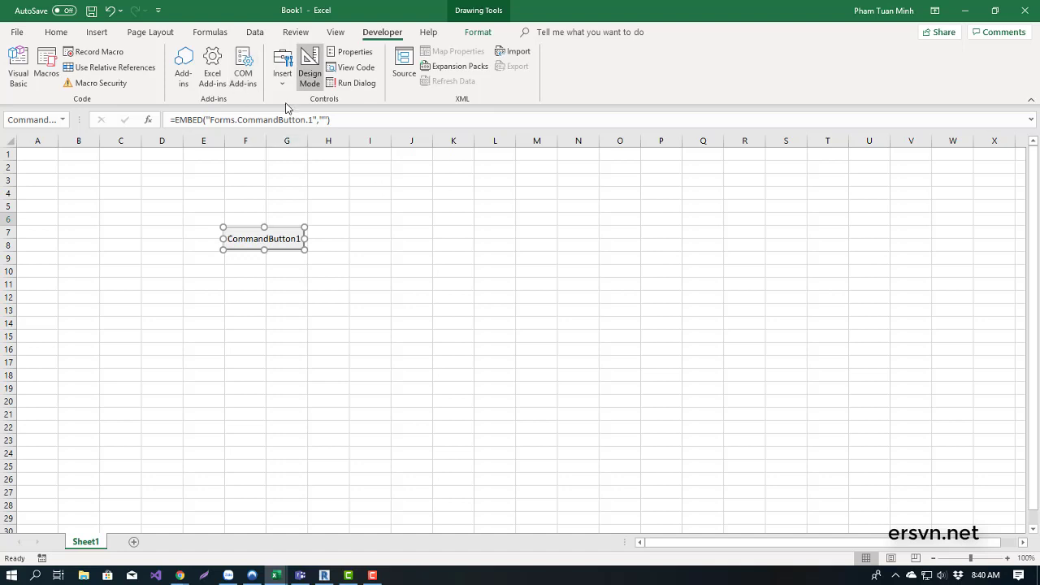
# Select CommandButton1 in design mode and bring up its right-click menu to reach Properties.
pyautogui.click(282, 75)
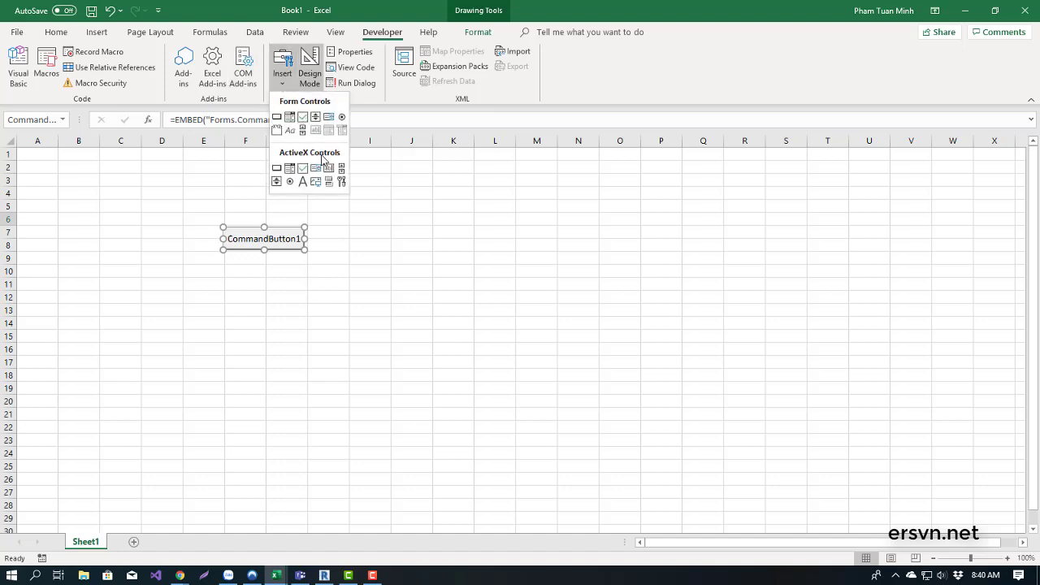
pyautogui.click(349, 246)
pyautogui.click(278, 279)
pyautogui.click(270, 245)
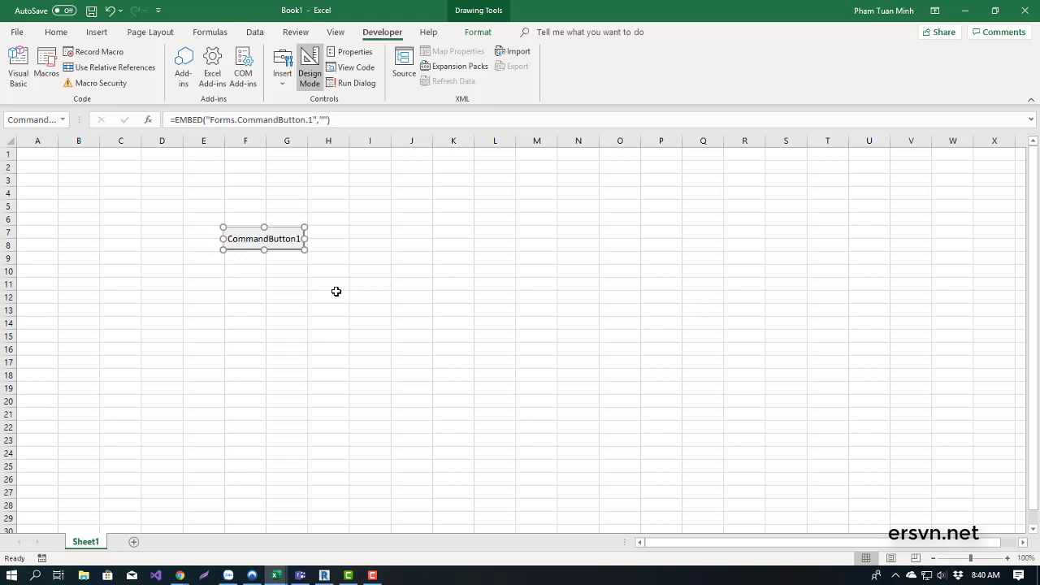
pyautogui.click(345, 283)
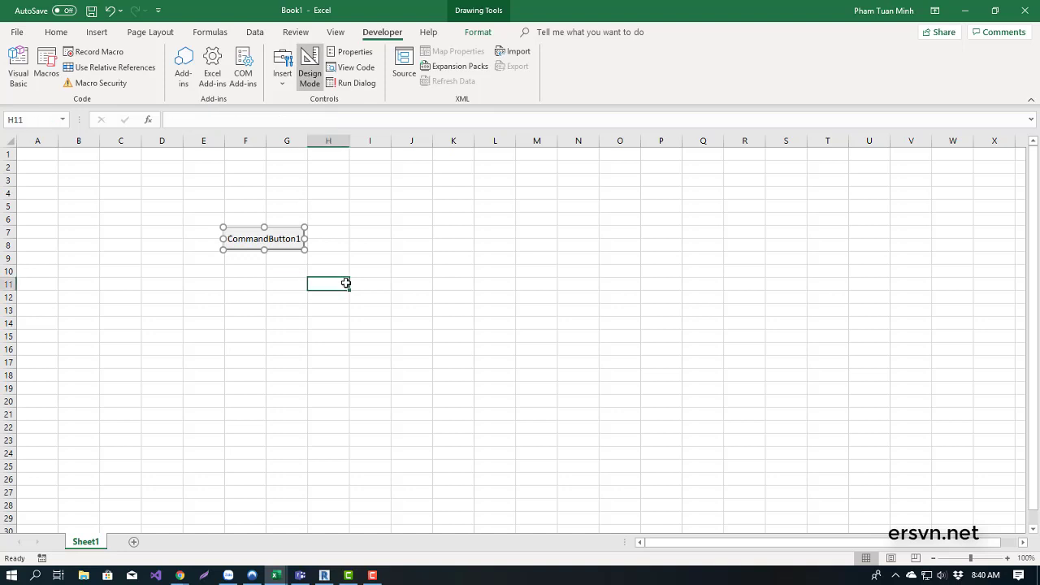
pyautogui.click(351, 228)
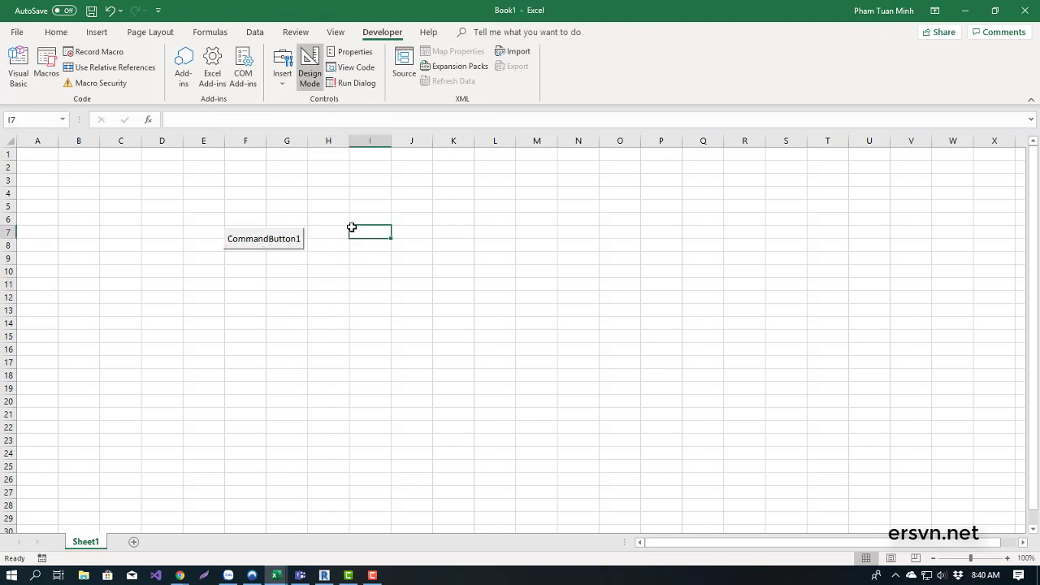
pyautogui.click(282, 246)
pyautogui.click(283, 82)
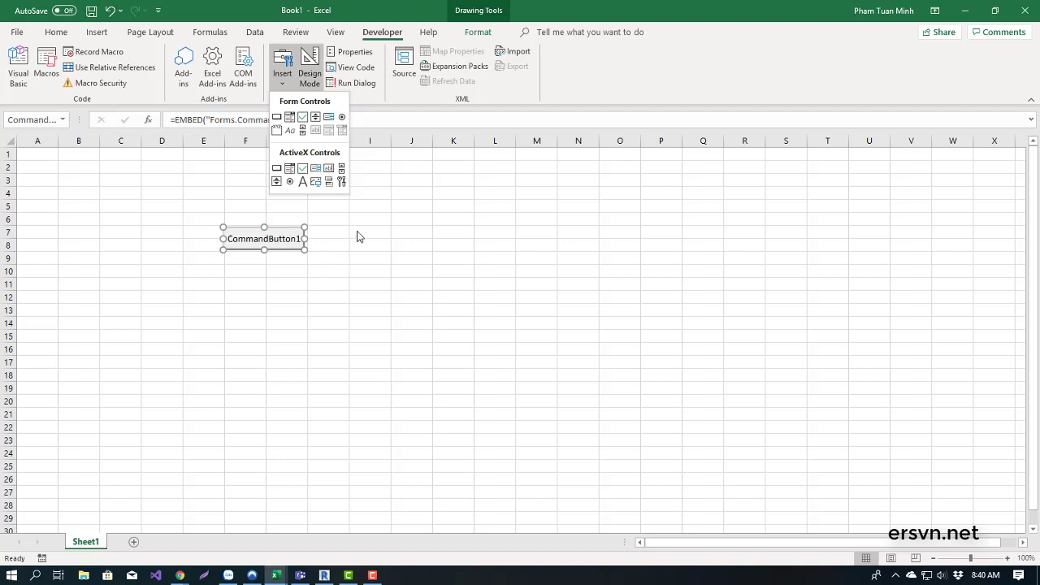
pyautogui.click(355, 234)
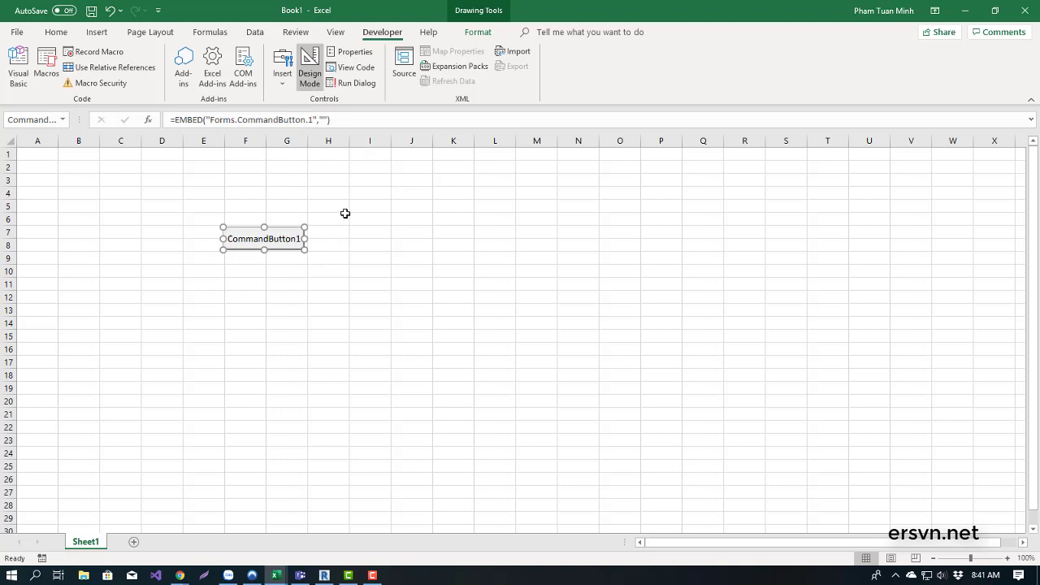
pyautogui.click(344, 216)
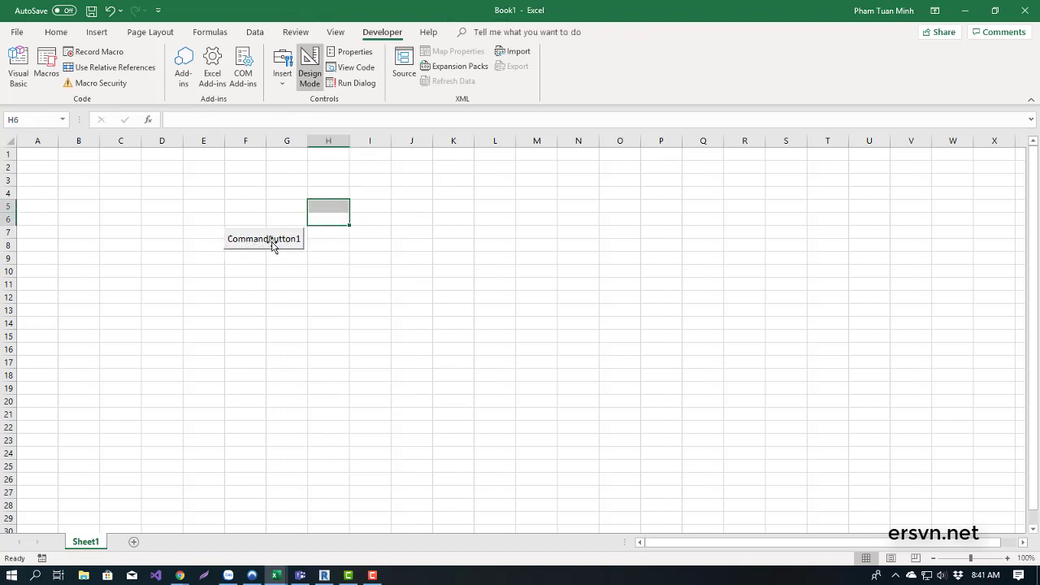
pyautogui.click(273, 247)
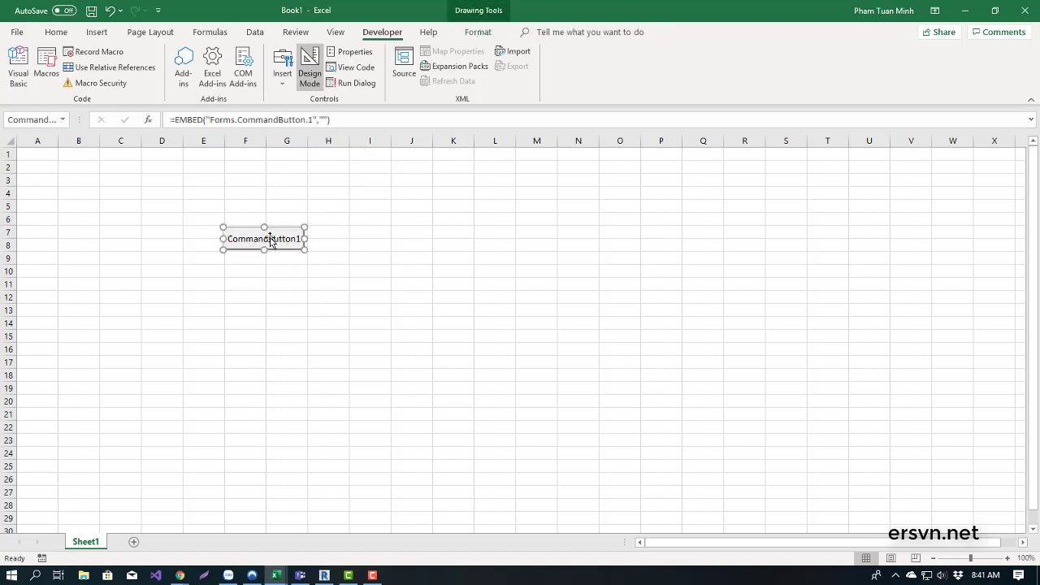
pyautogui.rightClick(273, 242)
pyautogui.rightClick(253, 240)
# Change CommandButton1's Caption to 'Press Me!' in the Properties window, then close it.
pyautogui.click(318, 313)
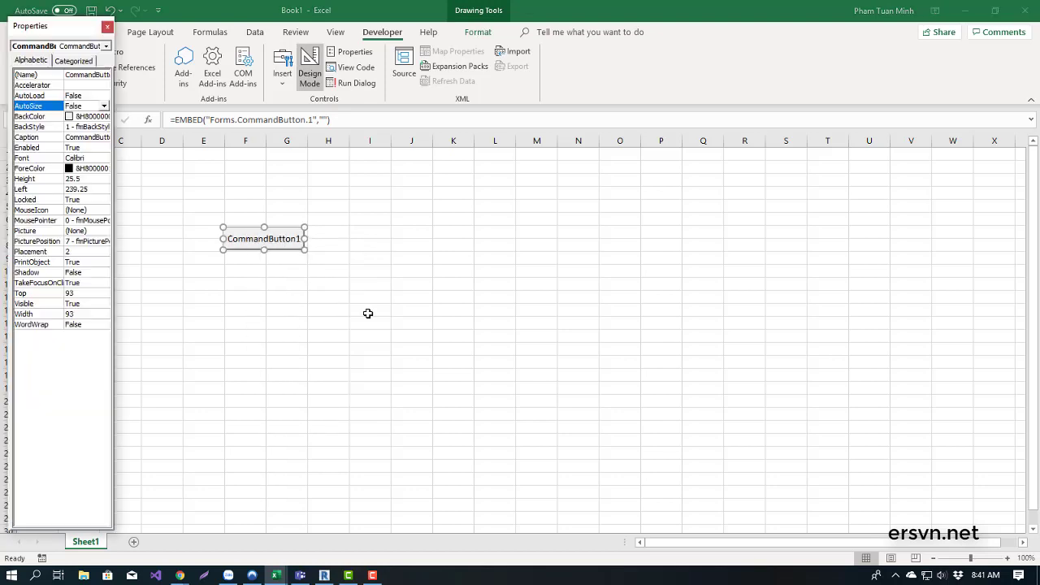
pyautogui.moveTo(65, 26); pyautogui.dragTo(503, 82)
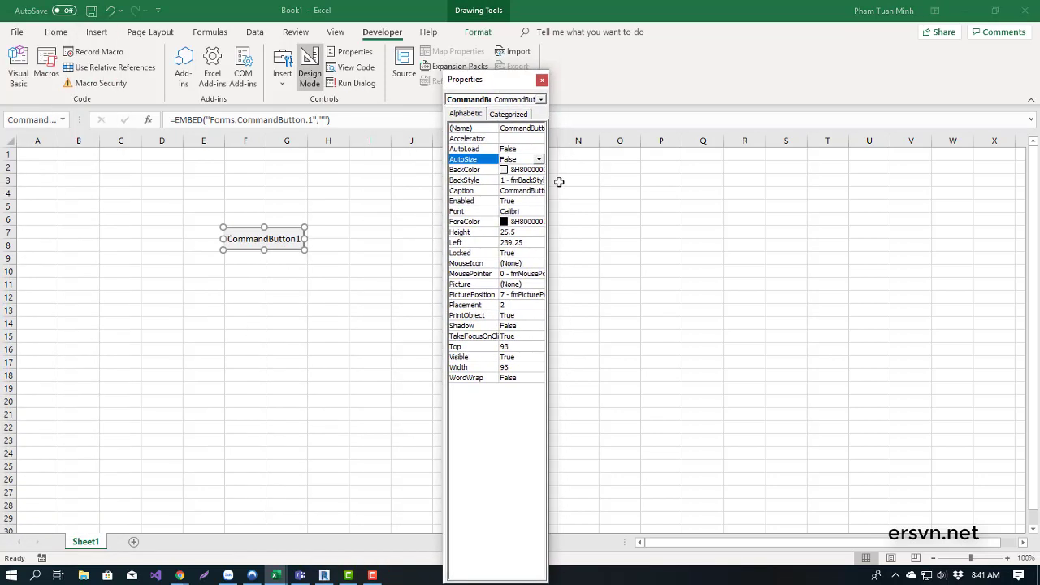
pyautogui.moveTo(551, 185); pyautogui.dragTo(739, 186)
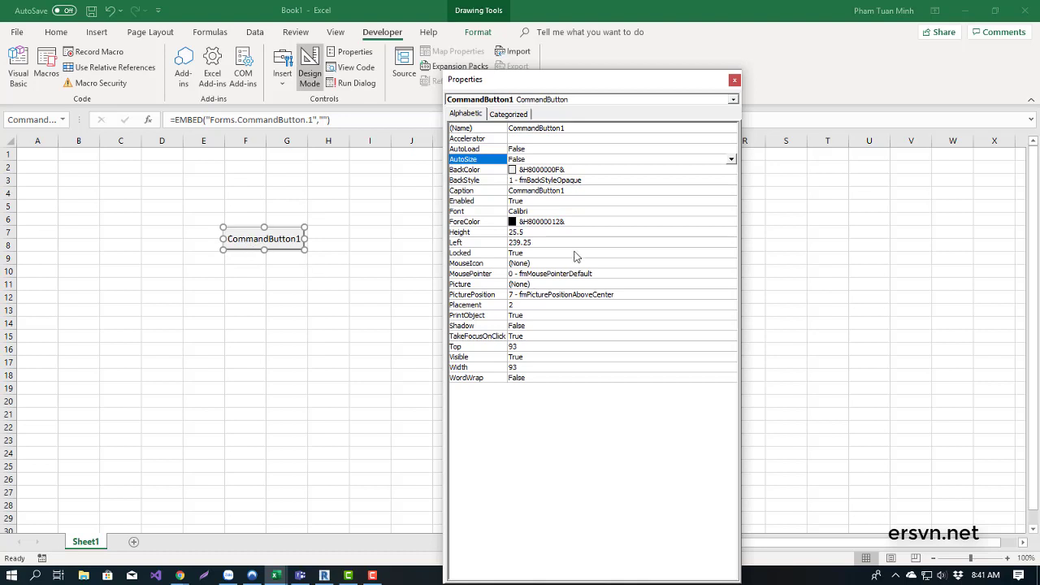
pyautogui.click(540, 194)
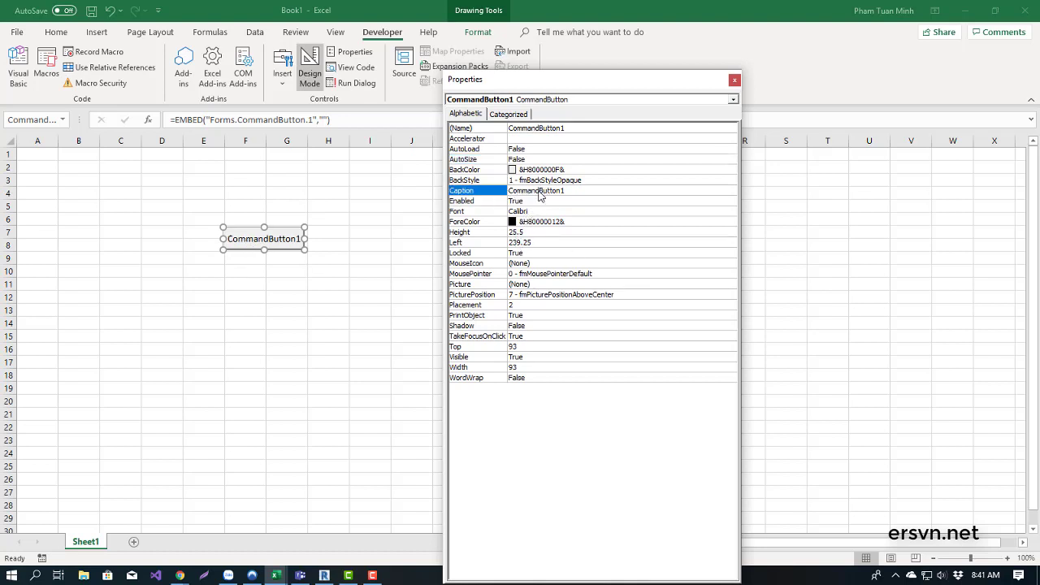
pyautogui.moveTo(573, 193); pyautogui.dragTo(484, 201)
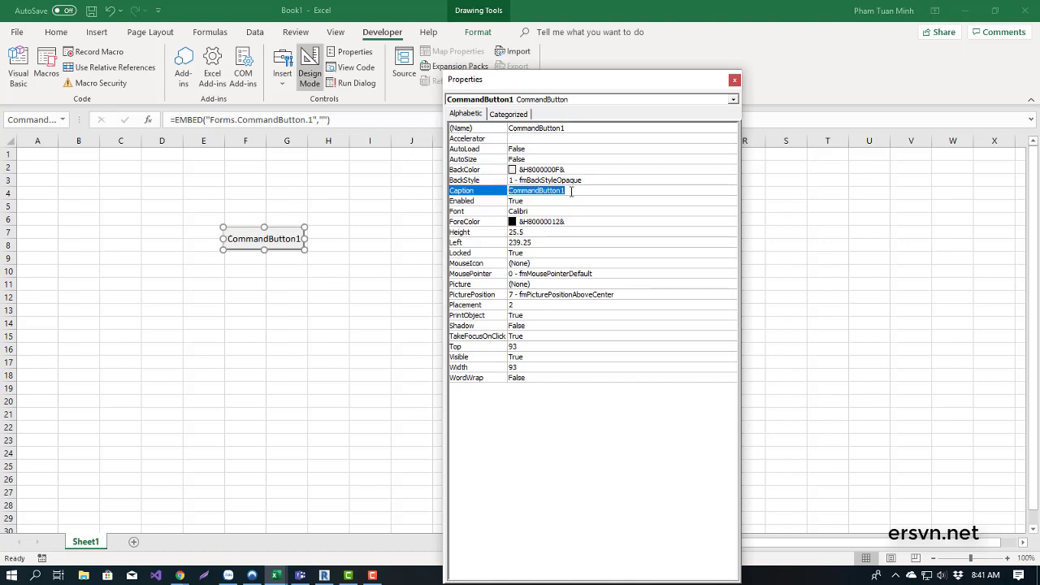
pyautogui.write('Pr')
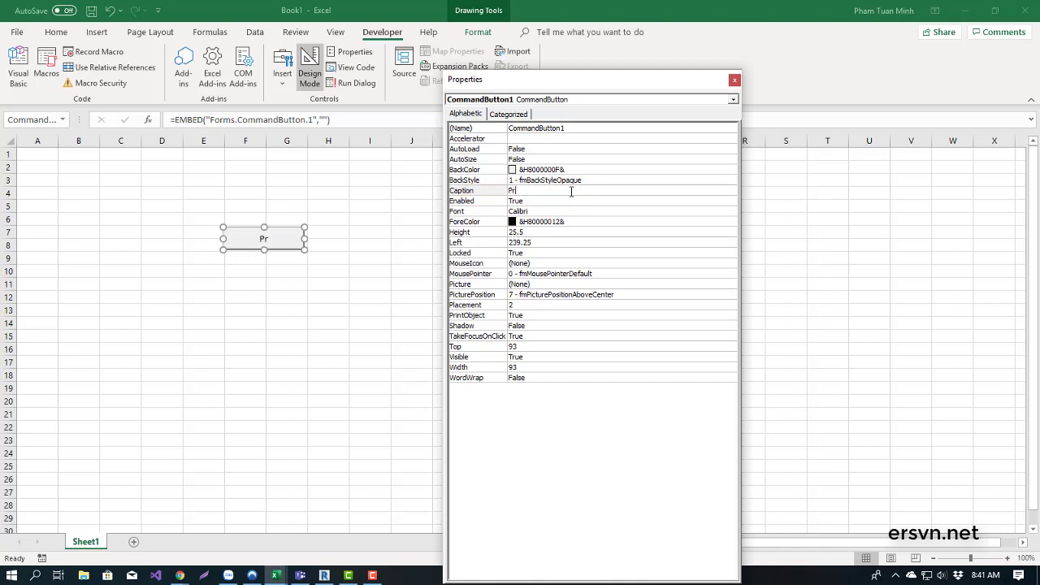
pyautogui.write('ess Me!')
pyautogui.click(554, 129)
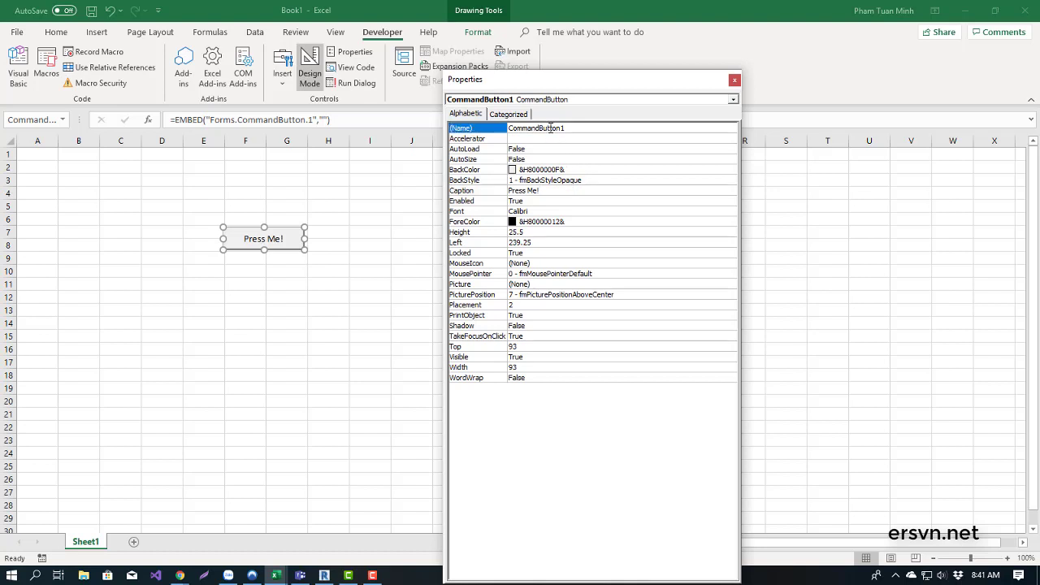
pyautogui.doubleClick(551, 128)
pyautogui.click(735, 81)
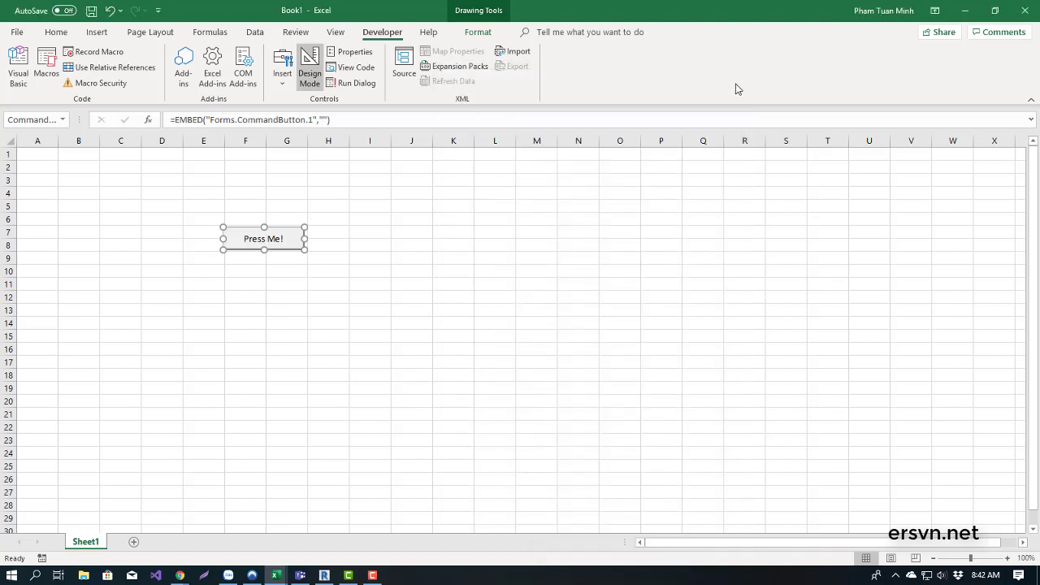
# Open the Press Me! button's CommandButton1_Click code and close the Module1 window.
pyautogui.click(371, 220)
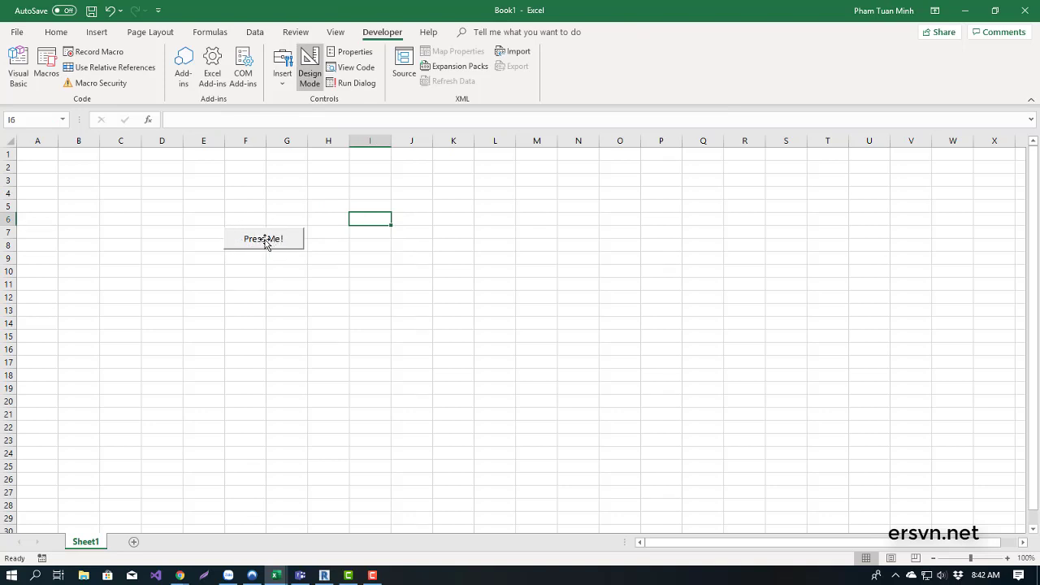
pyautogui.doubleClick(265, 242)
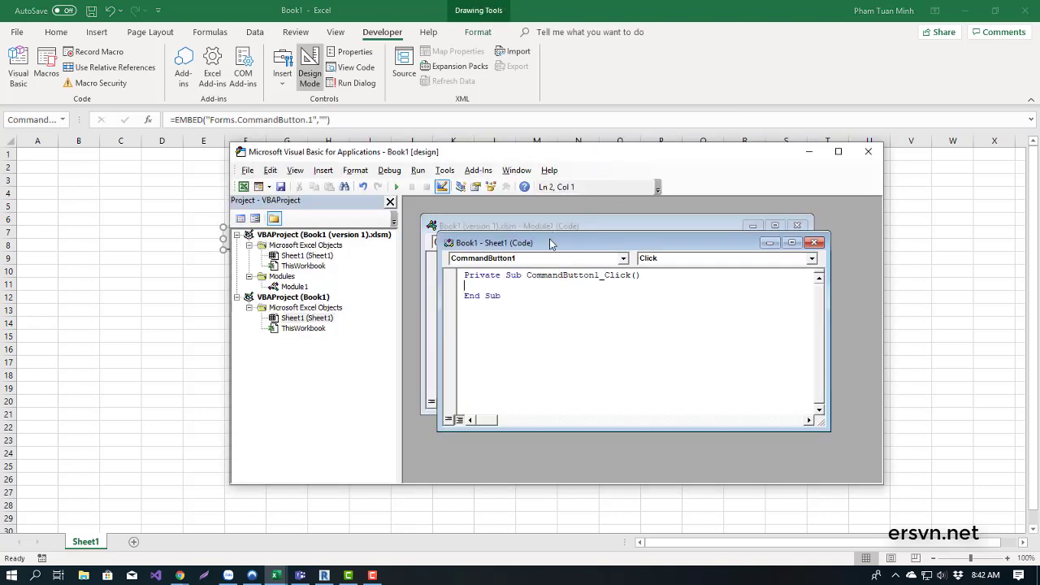
pyautogui.moveTo(550, 244)
pyautogui.mouseDown()
pyautogui.moveTo(542, 218)
pyautogui.moveTo(559, 273)
pyautogui.mouseUp()
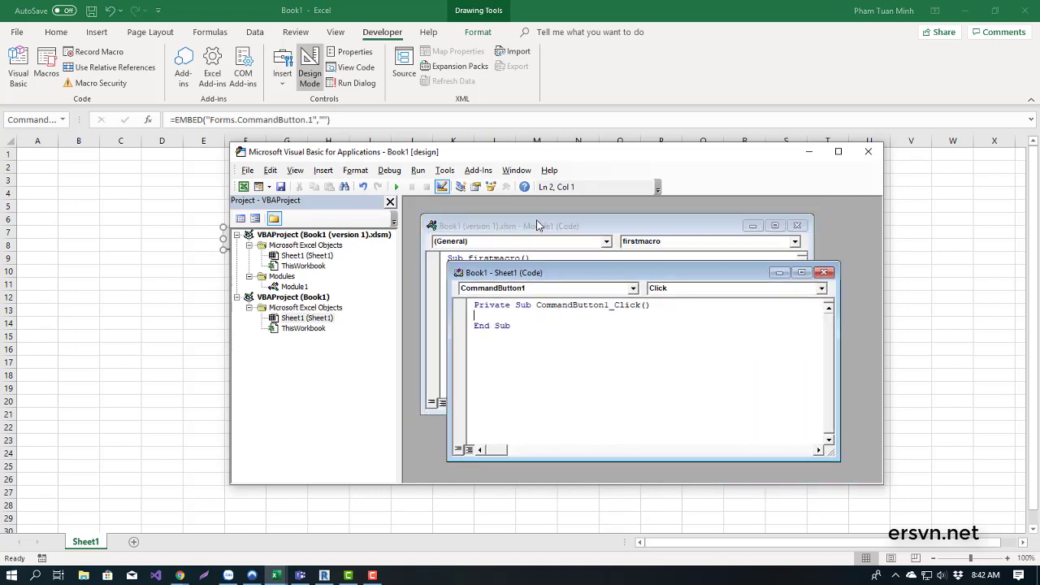
pyautogui.moveTo(537, 225)
pyautogui.mouseDown()
pyautogui.moveTo(530, 235)
pyautogui.moveTo(552, 243)
pyautogui.mouseUp()
pyautogui.moveTo(720, 244); pyautogui.dragTo(677, 225)
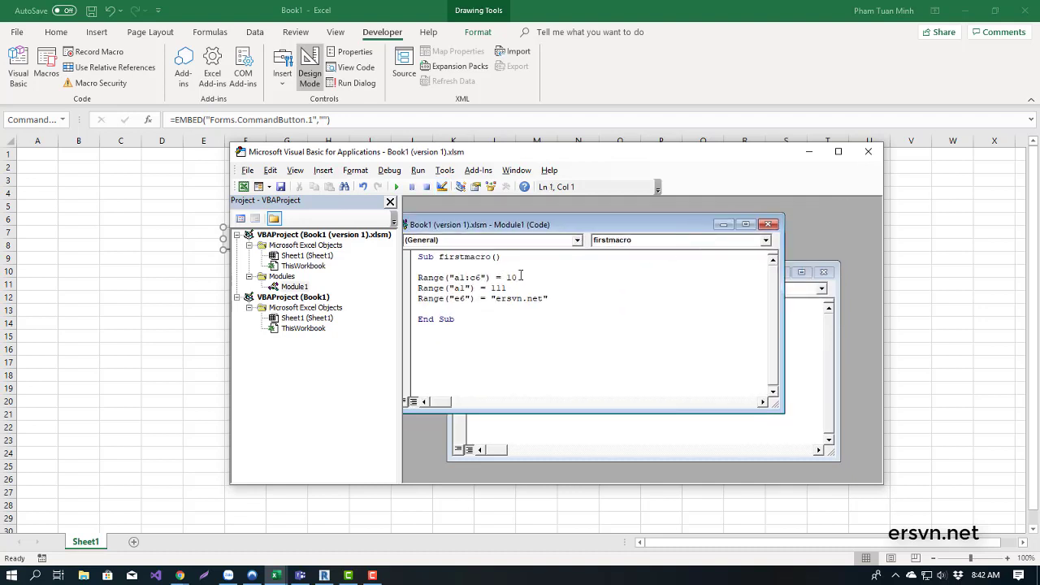
pyautogui.click(767, 225)
pyautogui.moveTo(670, 281); pyautogui.dragTo(646, 252)
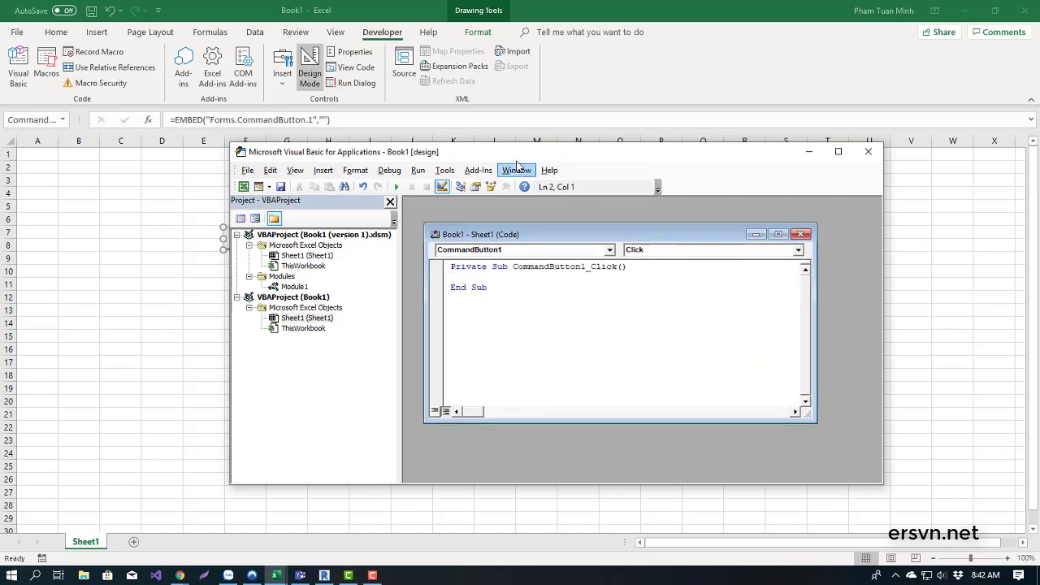
pyautogui.moveTo(511, 157); pyautogui.dragTo(613, 170)
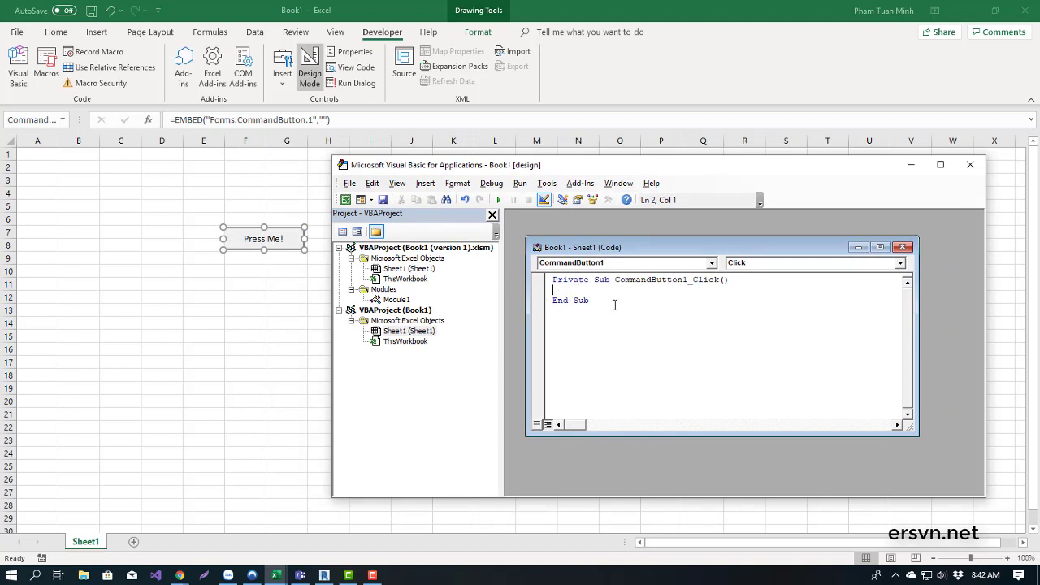
# Delete the stray 'sdfsdfsdf' text so CommandButton1_Click is empty, then close the editor.
pyautogui.moveTo(588, 280); pyautogui.dragTo(553, 280)
pyautogui.click(569, 291)
pyautogui.moveTo(616, 281); pyautogui.dragTo(685, 281)
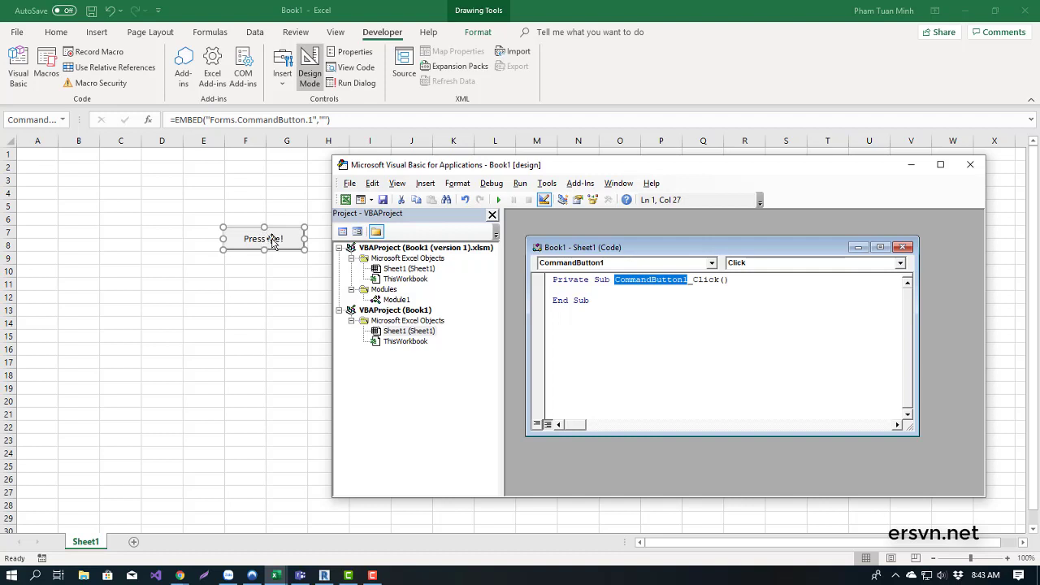
pyautogui.click(689, 280)
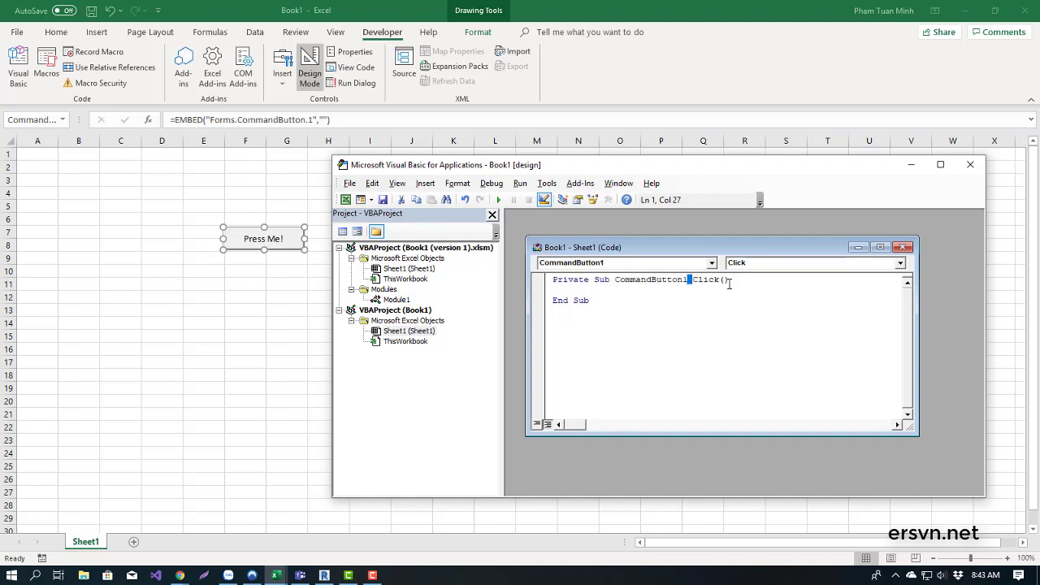
pyautogui.moveTo(730, 280); pyautogui.dragTo(699, 280)
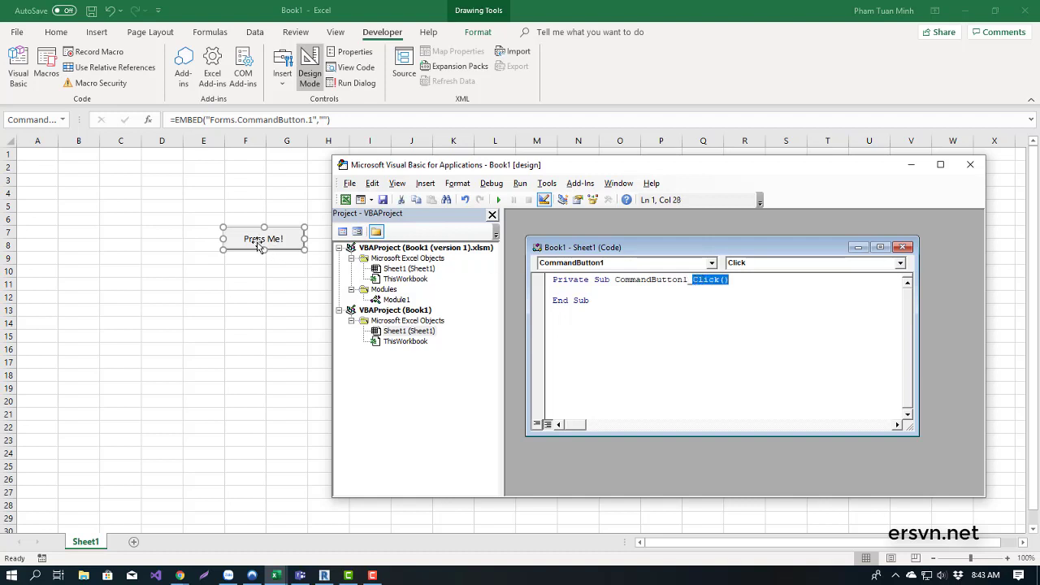
pyautogui.click(583, 291)
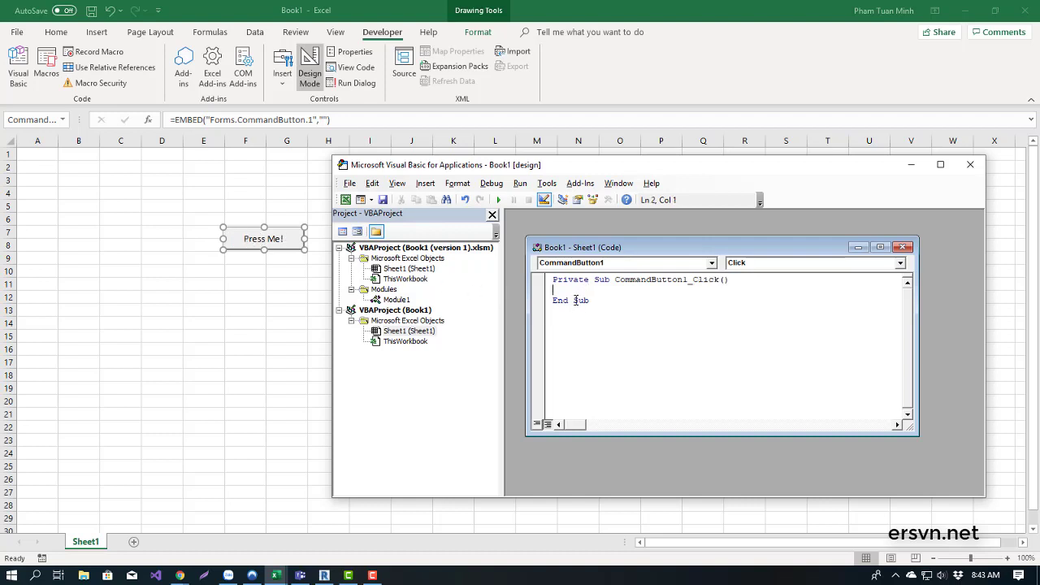
pyautogui.write('?dfsdfsdfsdf')
pyautogui.moveTo(604, 289); pyautogui.dragTo(557, 291)
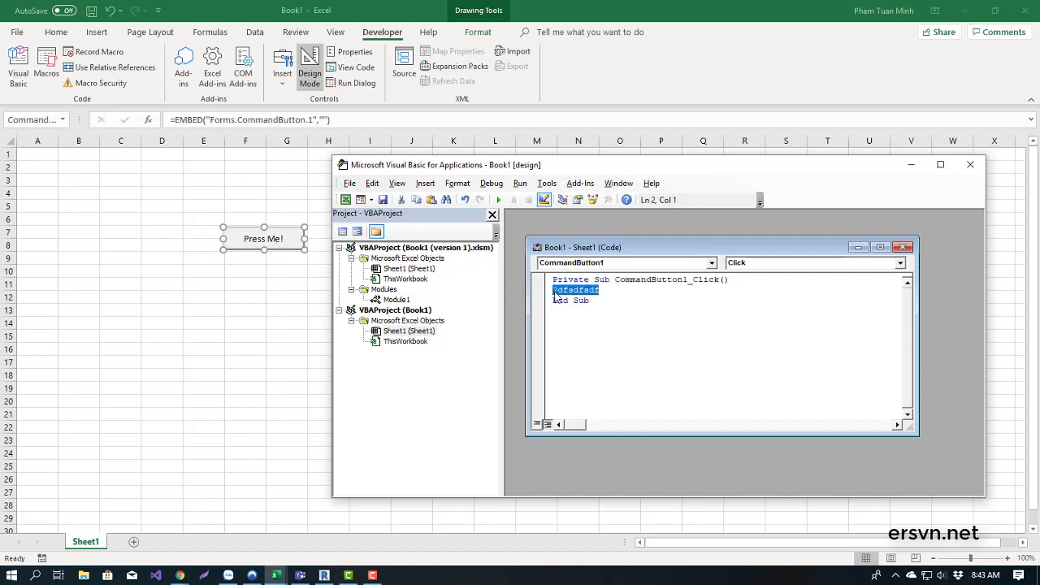
pyautogui.press('BackSpace')
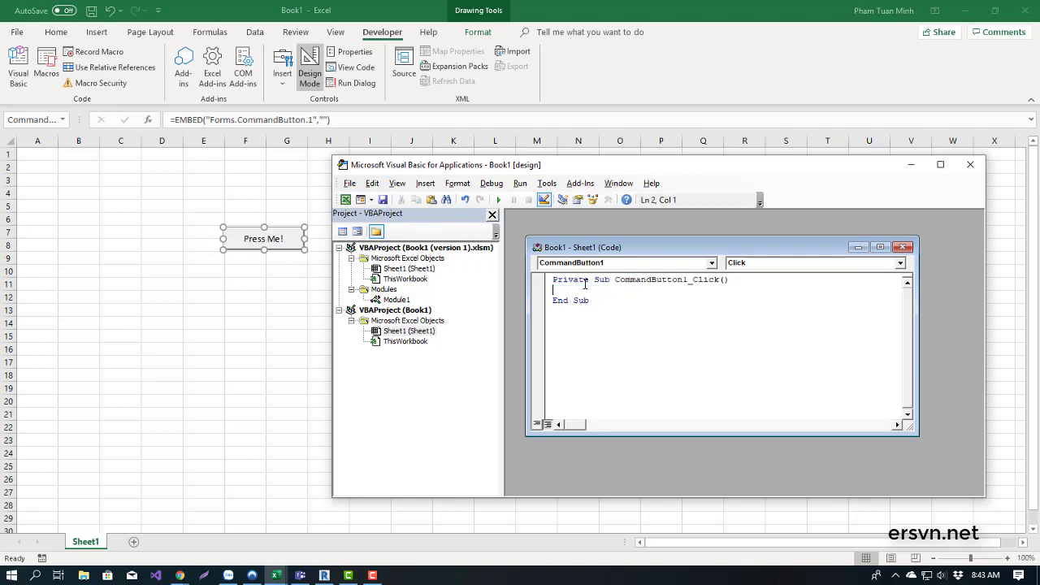
pyautogui.moveTo(511, 167); pyautogui.dragTo(524, 172)
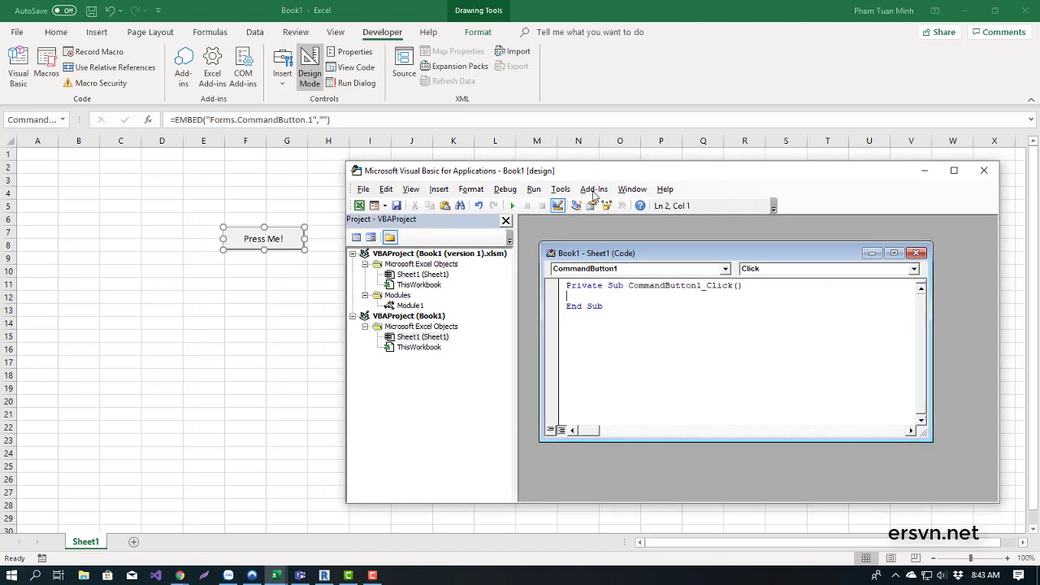
pyautogui.click(983, 175)
# Draw a rounded rectangle right of the button with a light blue gradient style.
pyautogui.click(428, 231)
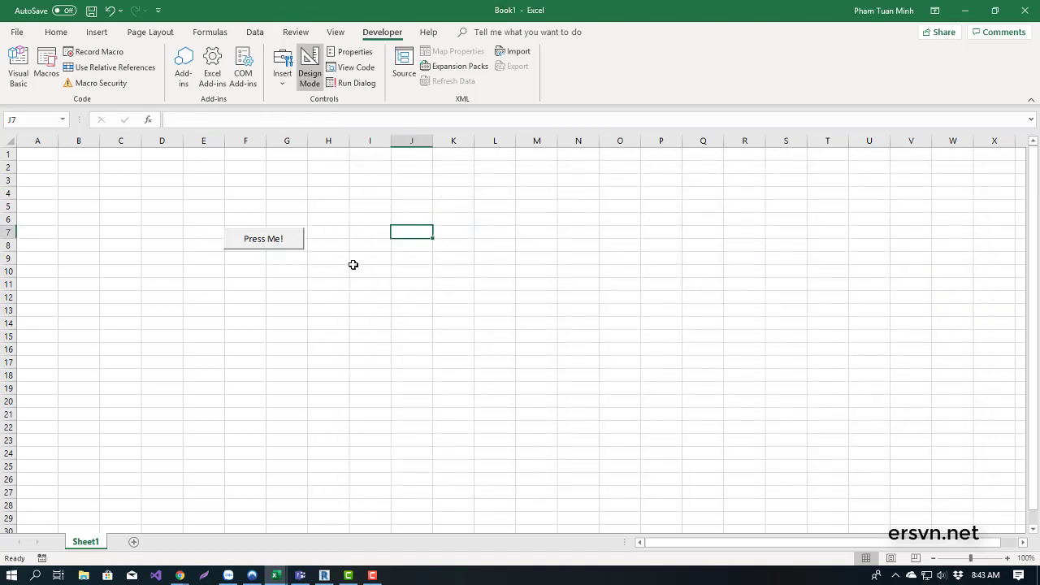
pyautogui.click(338, 196)
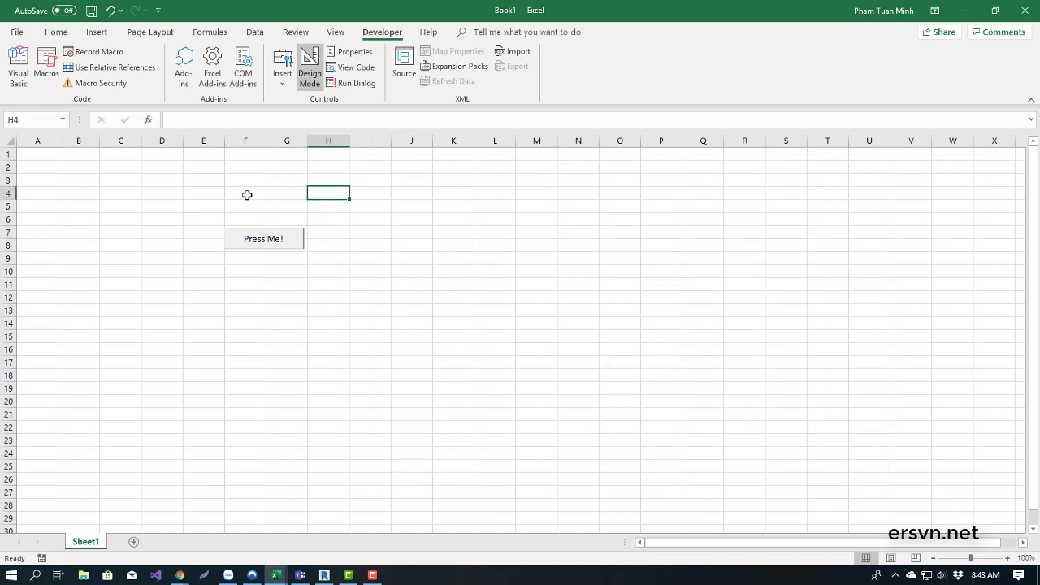
pyautogui.click(88, 34)
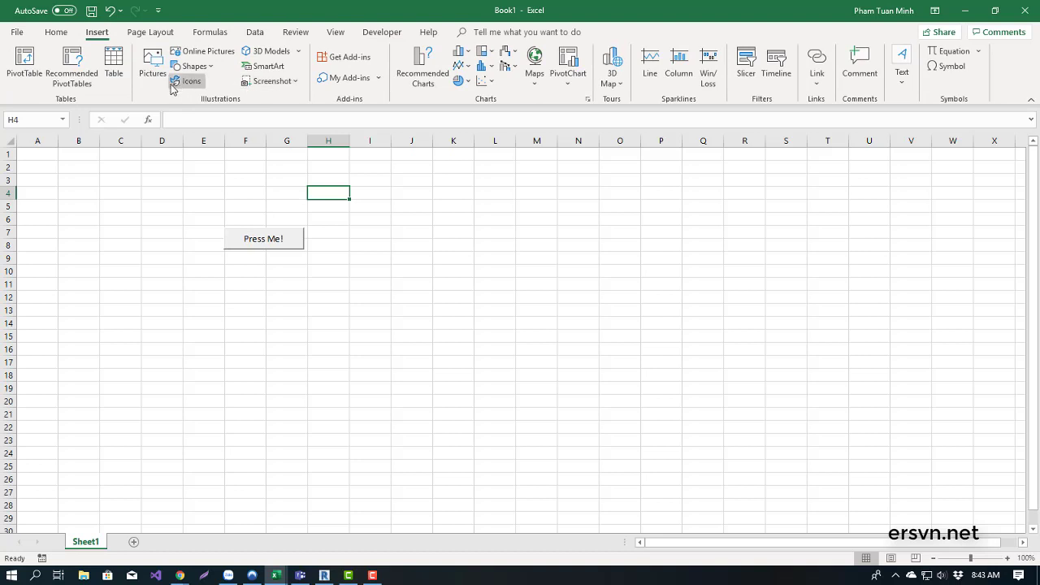
pyautogui.click(192, 66)
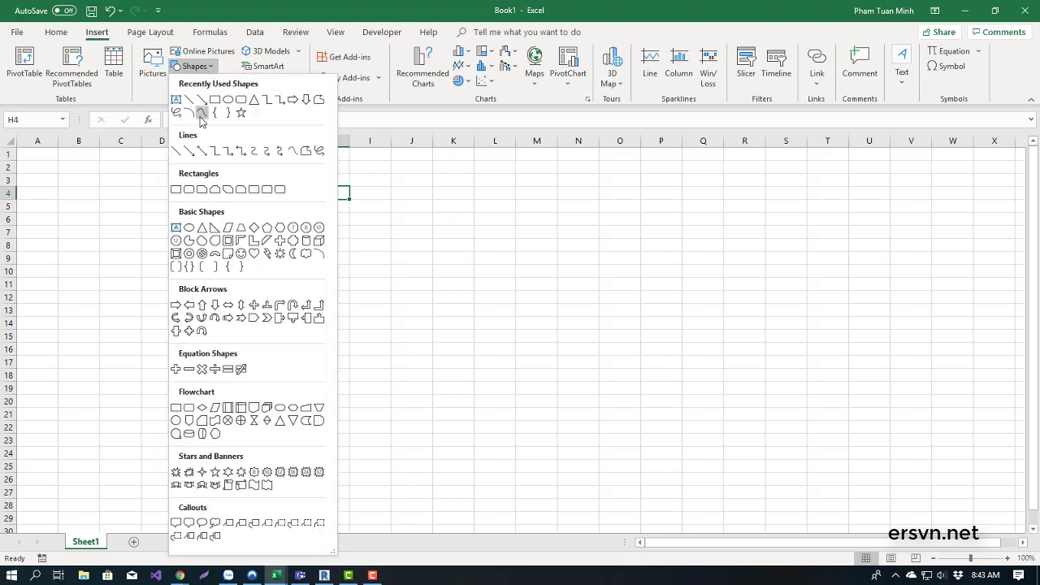
pyautogui.click(240, 99)
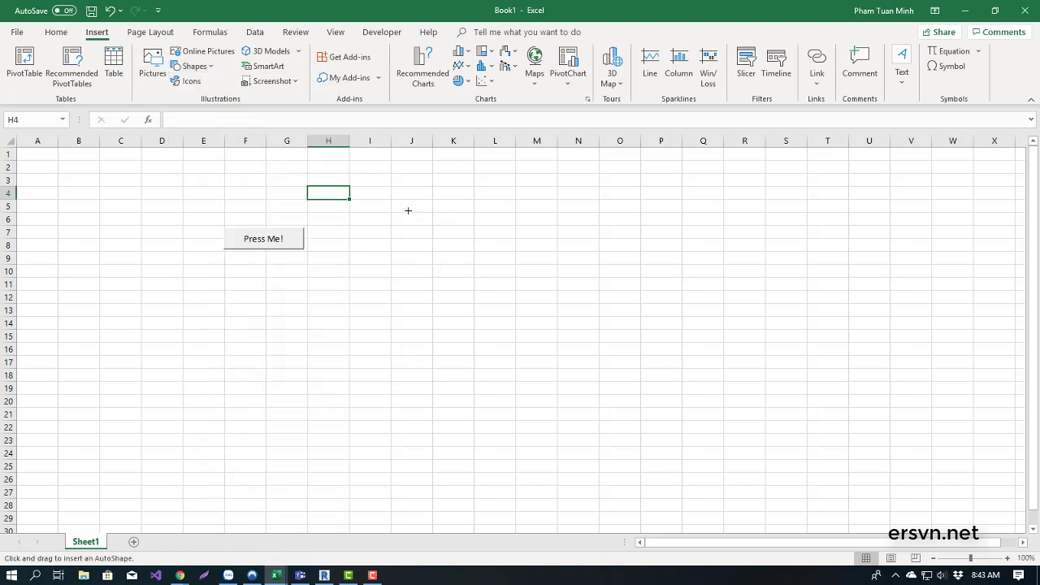
pyautogui.moveTo(408, 211); pyautogui.dragTo(494, 242)
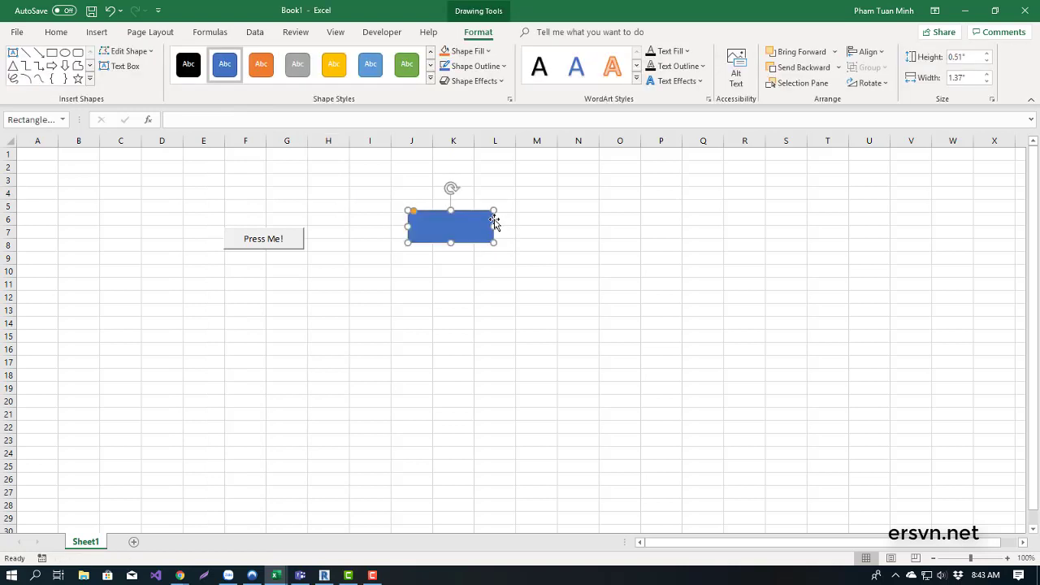
pyautogui.click(430, 78)
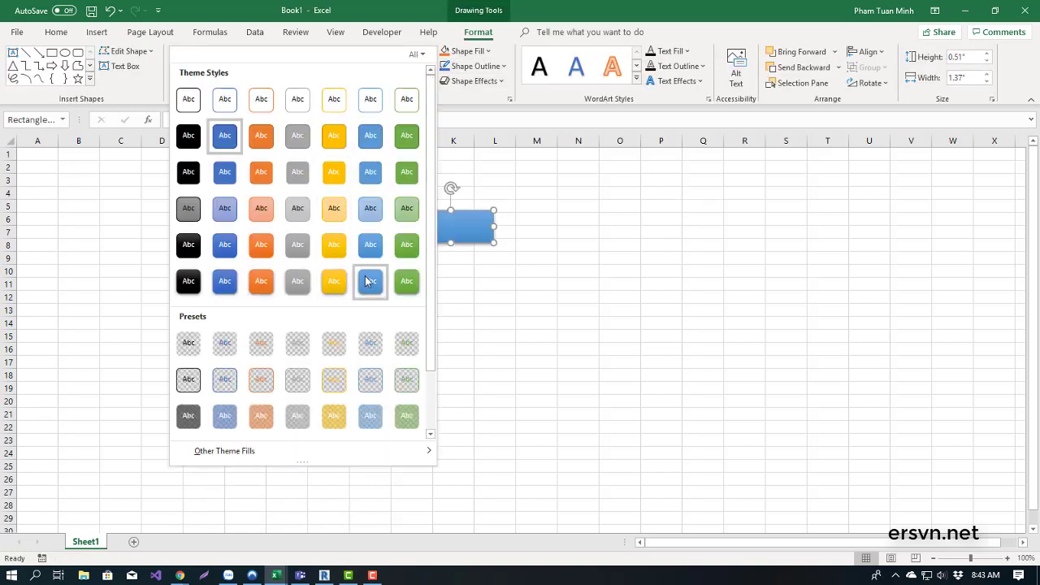
pyautogui.click(377, 285)
# Label the rectangle 'Press Me!', centre the text horizontally and vertically, and reposition it.
pyautogui.click(550, 246)
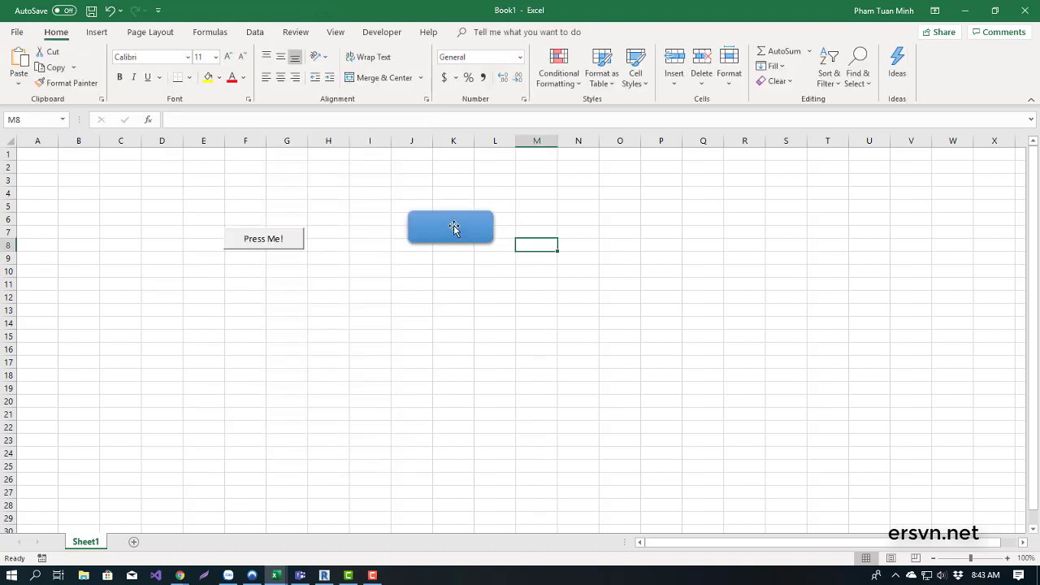
pyautogui.rightClick(453, 225)
pyautogui.click(488, 315)
pyautogui.write('Press Me!')
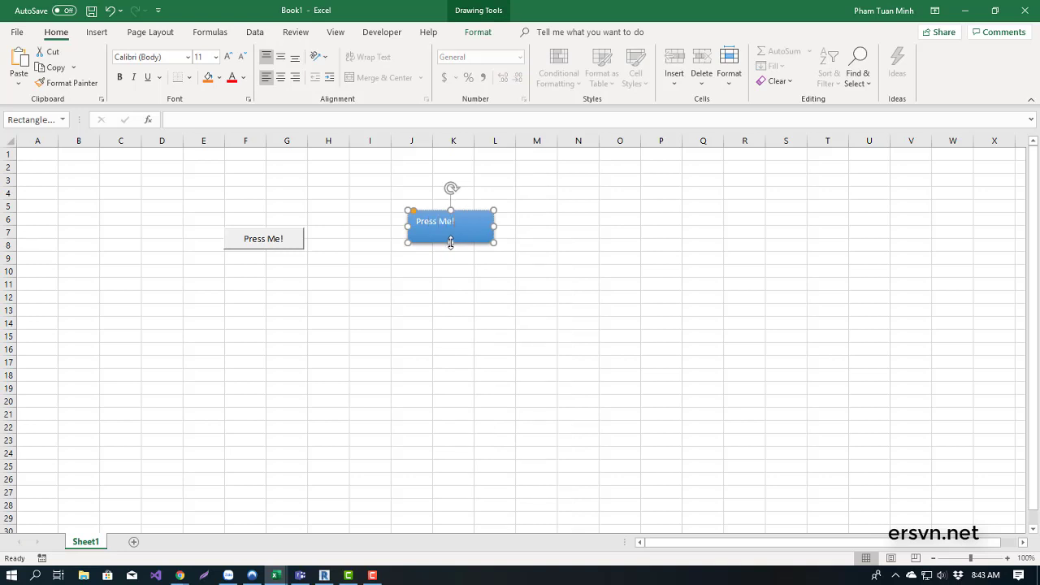
pyautogui.click(454, 284)
pyautogui.click(451, 227)
pyautogui.click(280, 77)
pyautogui.click(276, 60)
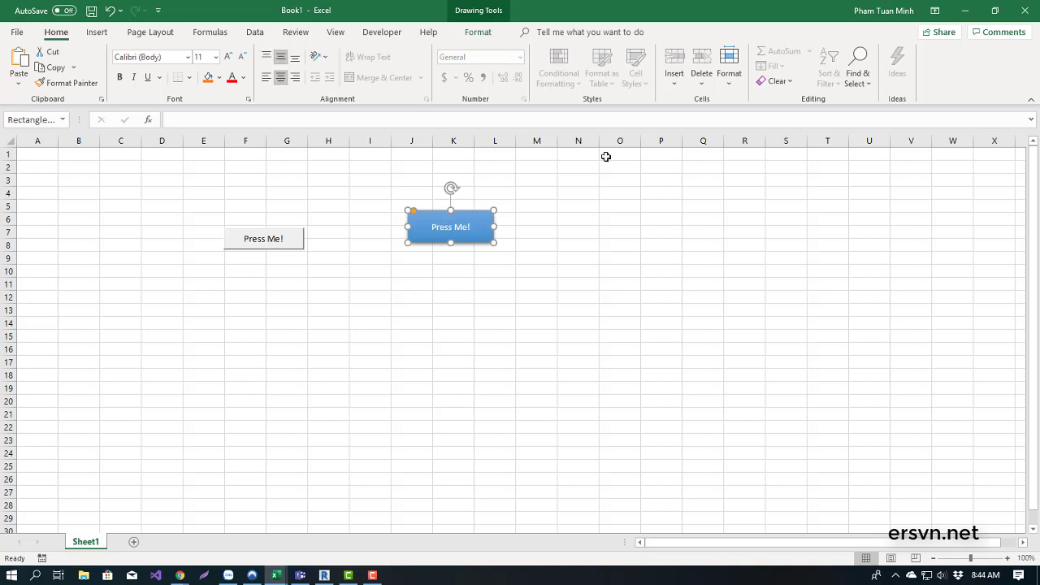
pyautogui.click(617, 193)
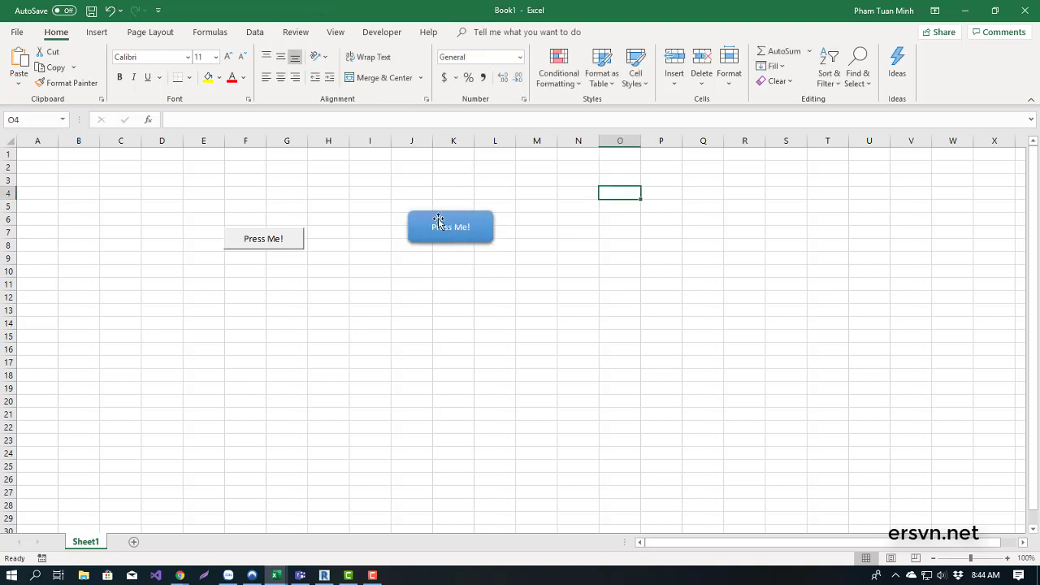
pyautogui.moveTo(451, 230)
pyautogui.mouseDown()
pyautogui.moveTo(461, 211)
pyautogui.moveTo(435, 224)
pyautogui.mouseUp()
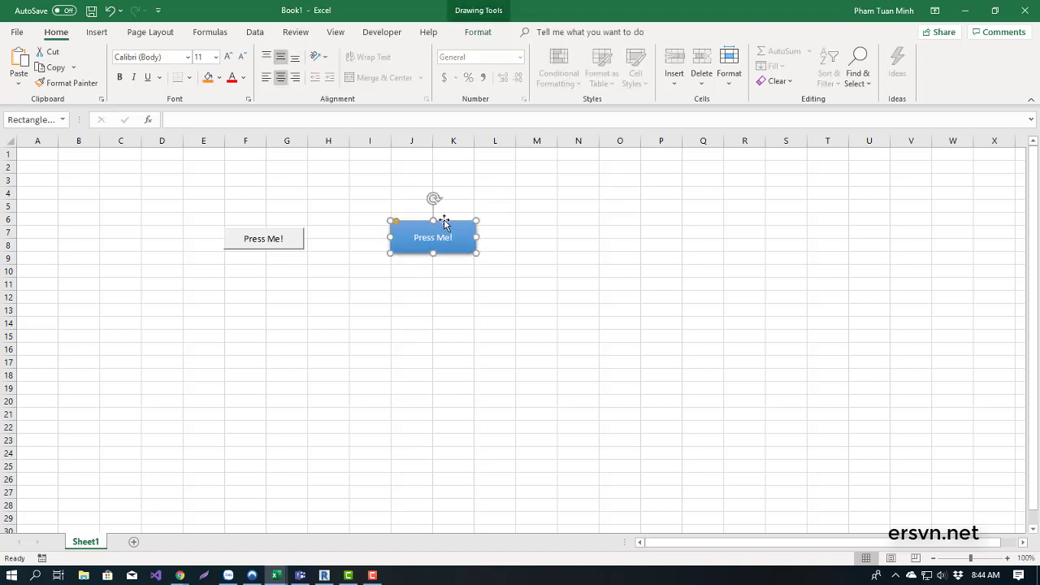
# Confirm the proposed RectangleRoundedCorners1_Click macro assignment for the blue shape.
pyautogui.rightClick(444, 225)
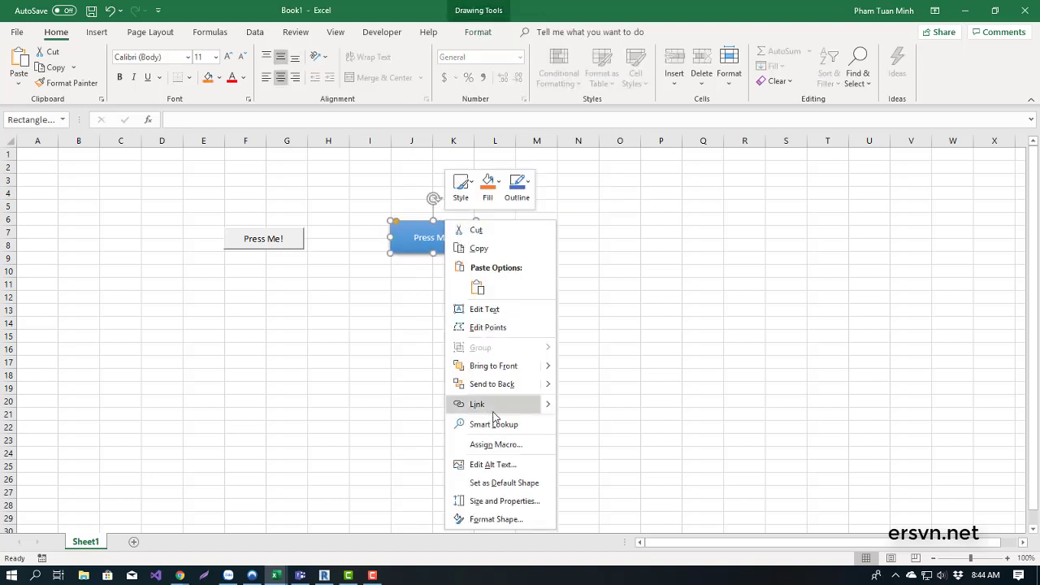
pyautogui.click(529, 446)
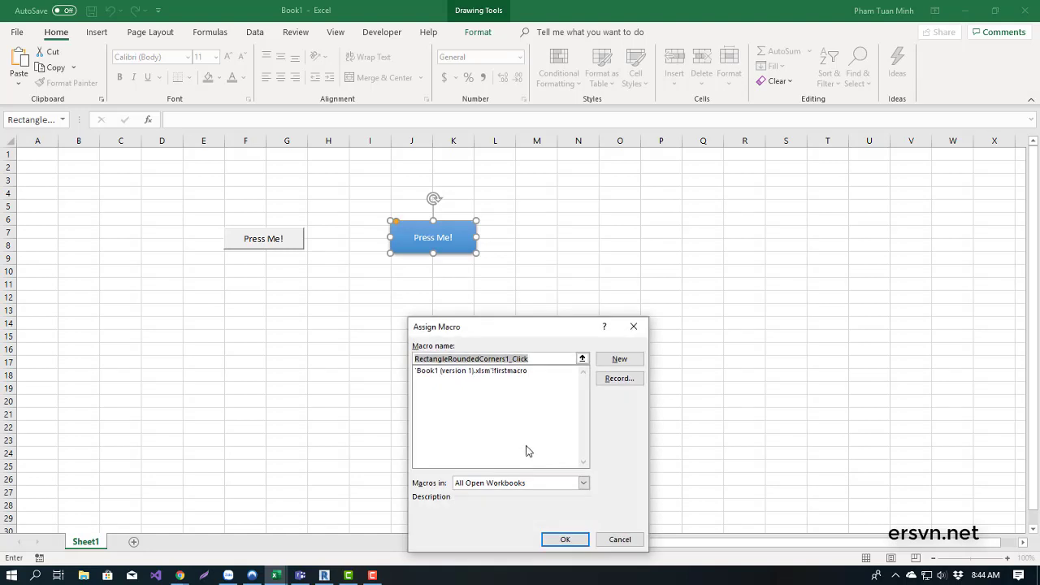
pyautogui.moveTo(517, 326); pyautogui.dragTo(724, 166)
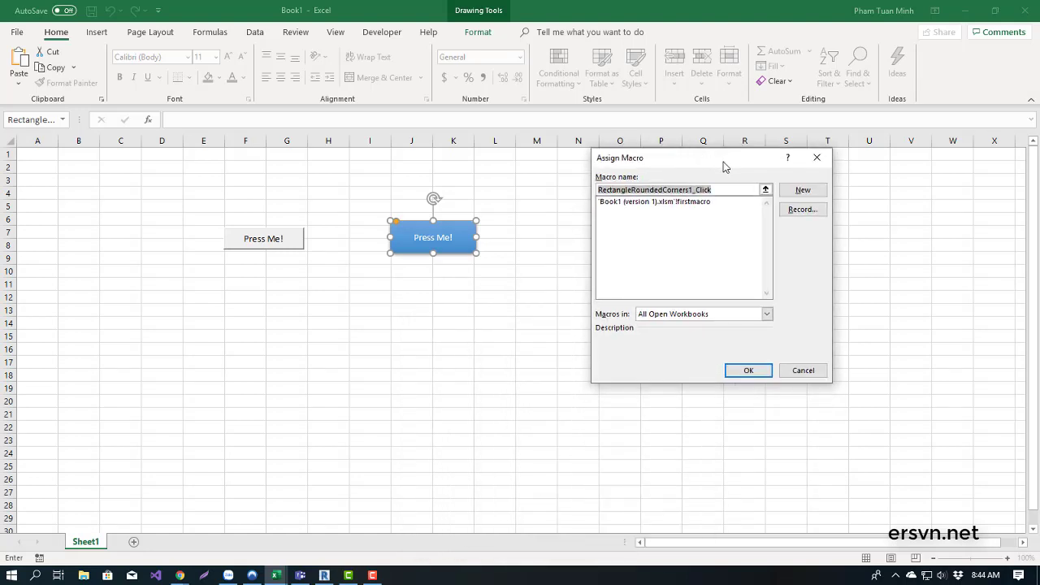
pyautogui.press('End')
pyautogui.click(751, 372)
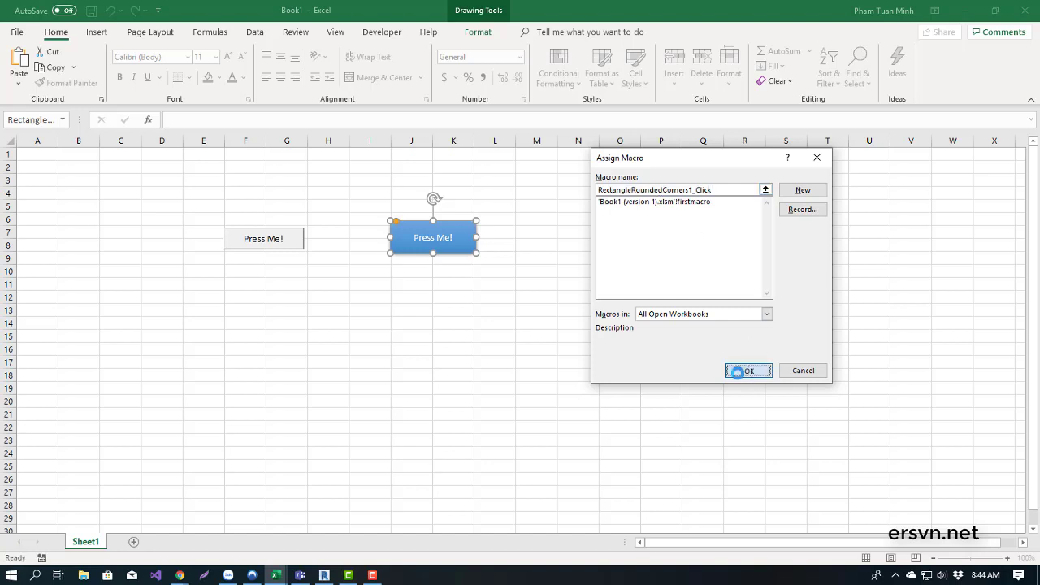
pyautogui.click(561, 298)
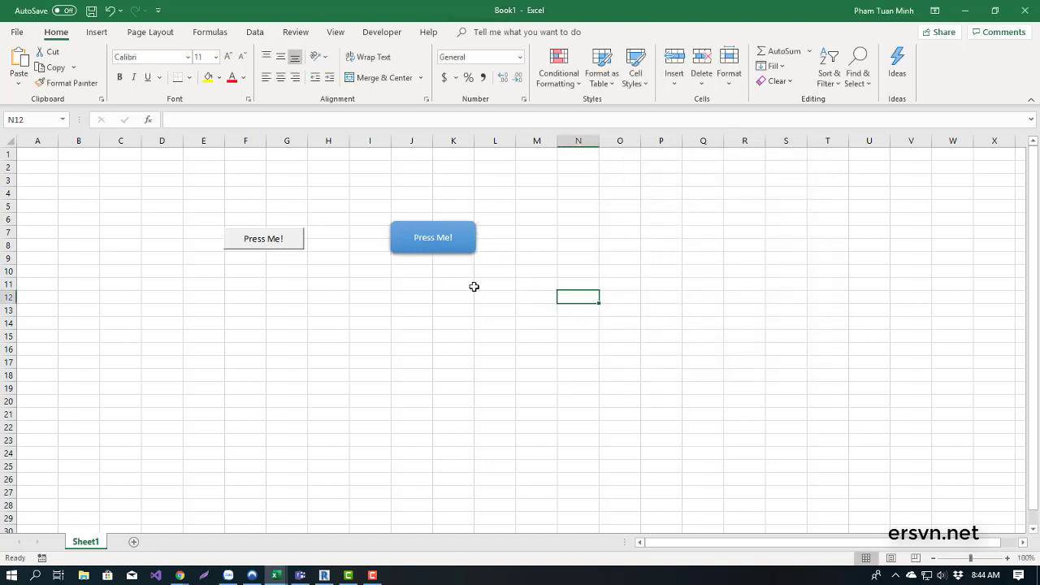
pyautogui.hotkey('alt', 'F11')
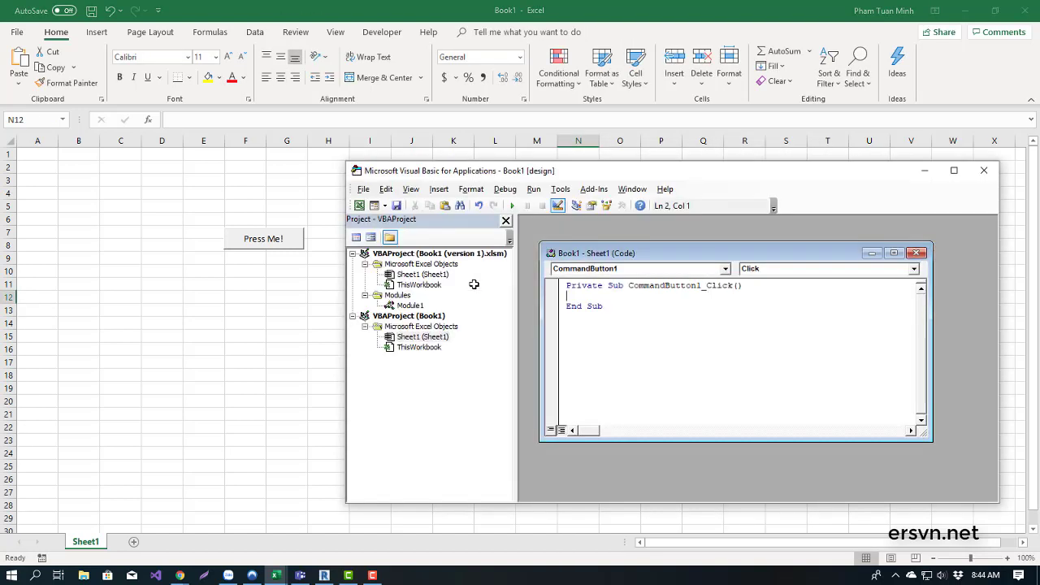
pyautogui.click(420, 348)
pyautogui.click(421, 336)
pyautogui.click(403, 306)
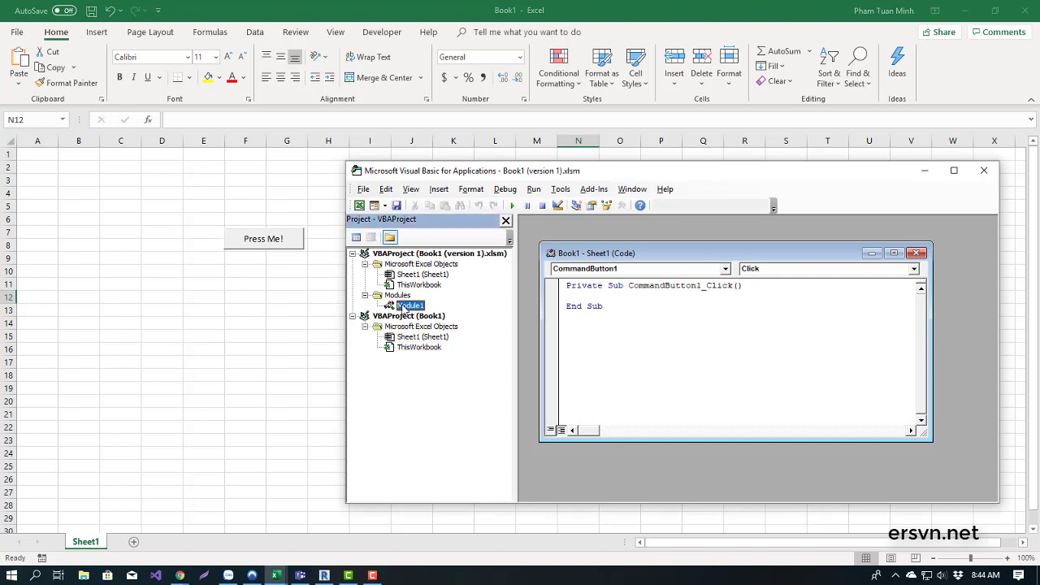
pyautogui.click(414, 275)
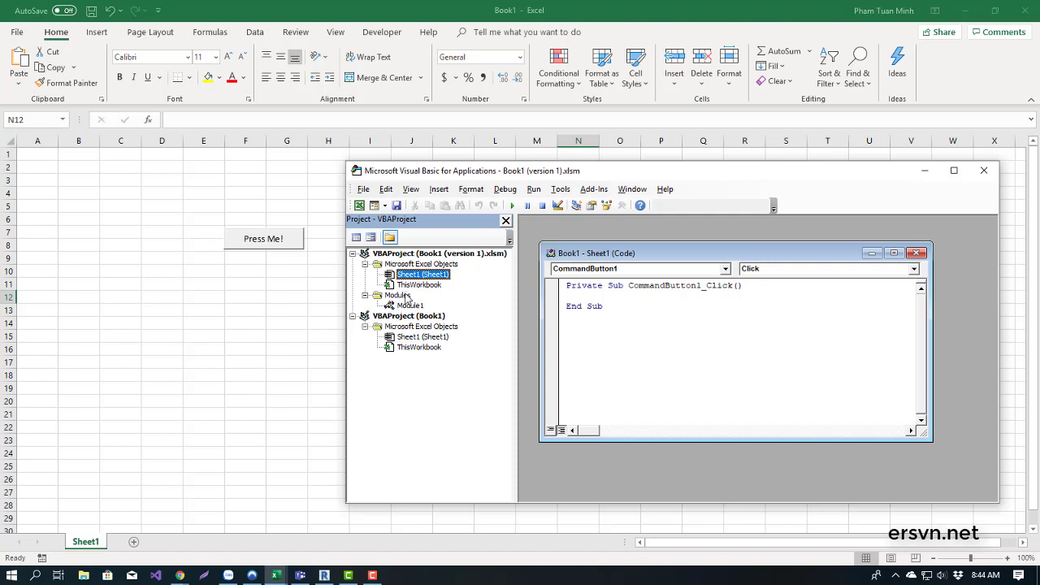
pyautogui.click(404, 307)
pyautogui.doubleClick(404, 306)
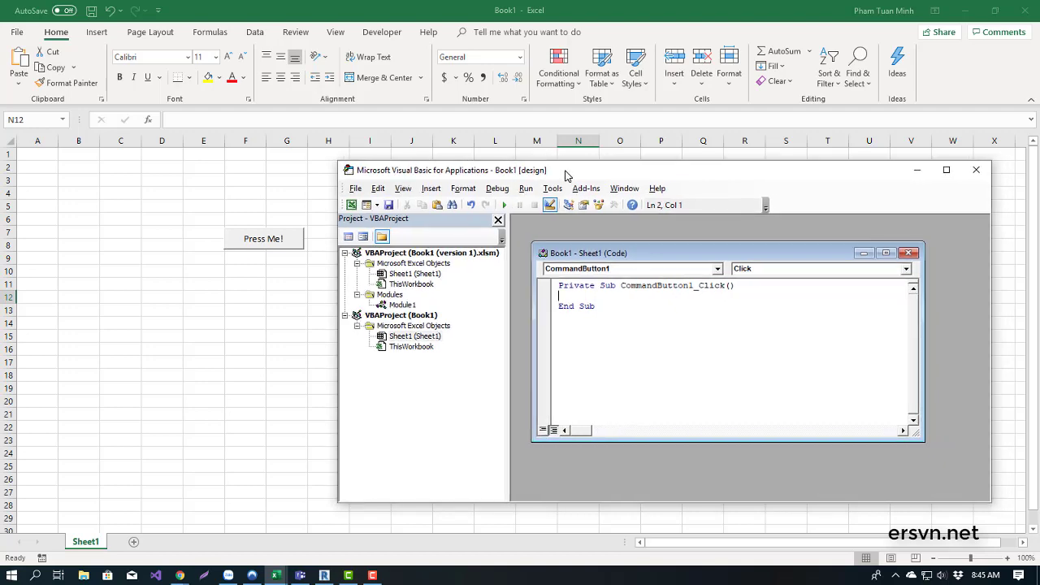
pyautogui.moveTo(573, 177); pyautogui.dragTo(534, 298)
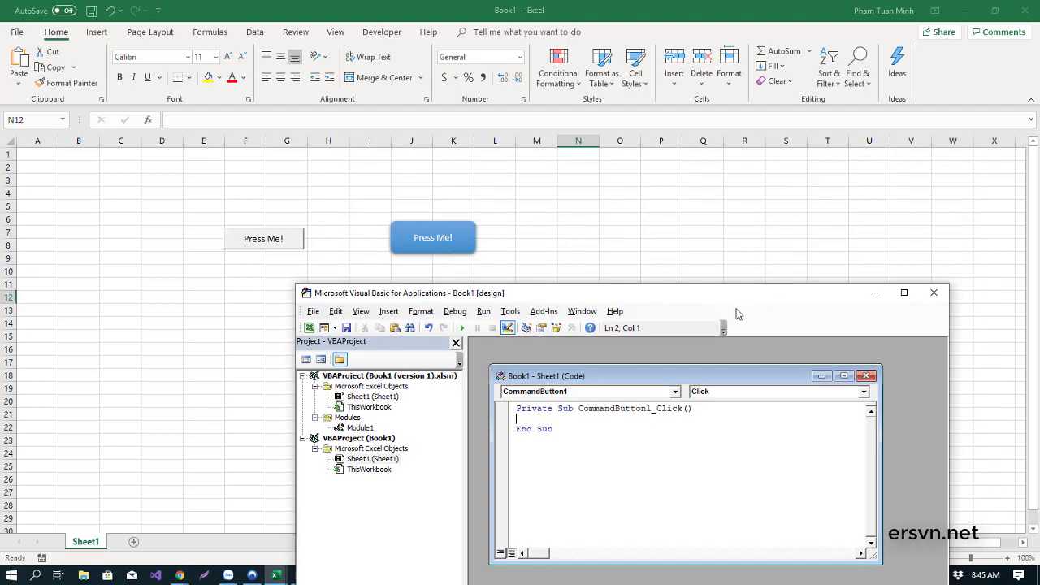
pyautogui.moveTo(703, 291); pyautogui.dragTo(699, 193)
pyautogui.click(873, 193)
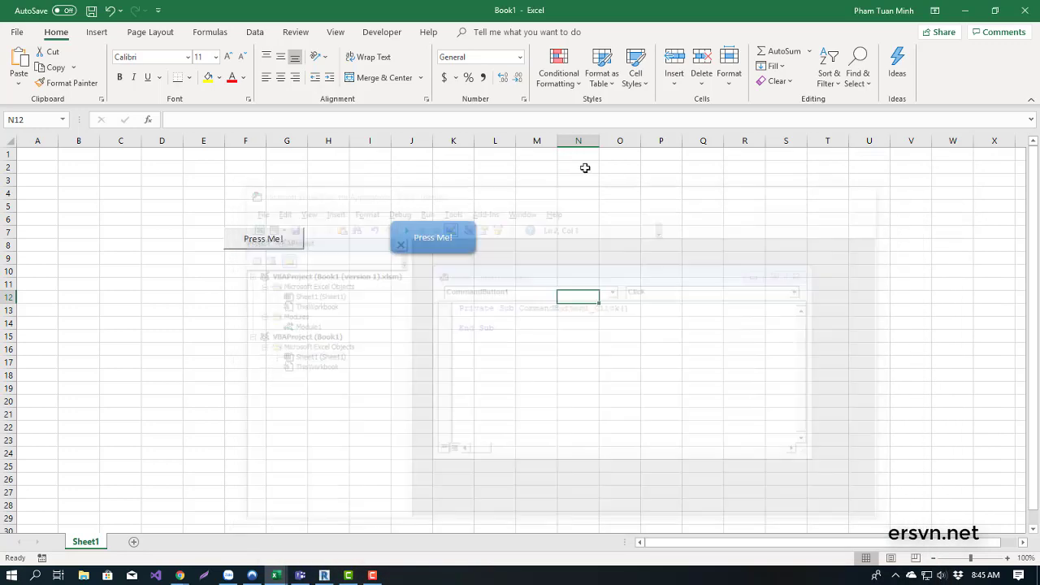
pyautogui.click(396, 35)
# Check the Macros list and close it without running anything.
pyautogui.click(47, 72)
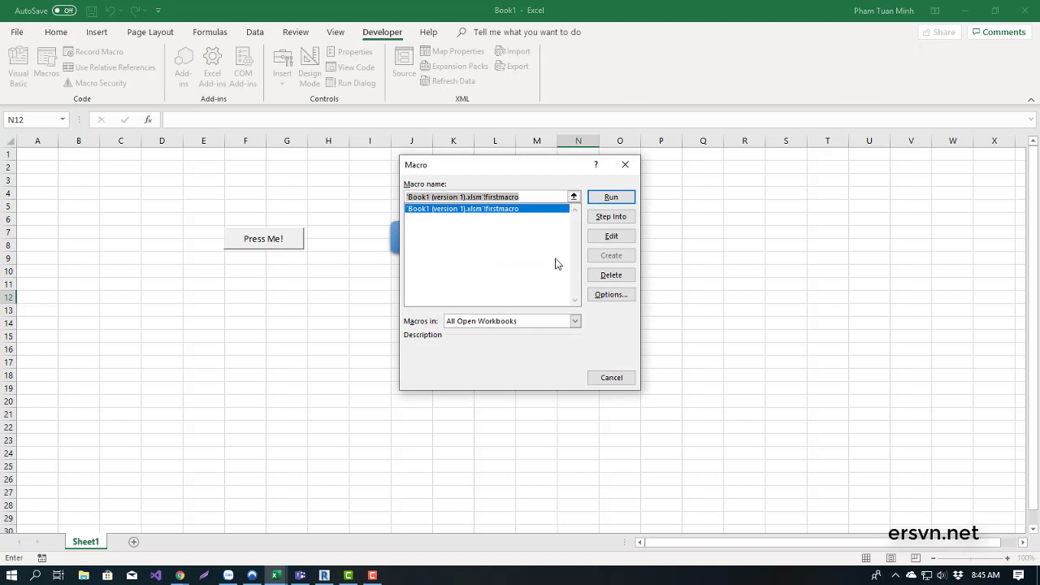
pyautogui.moveTo(551, 166); pyautogui.dragTo(845, 148)
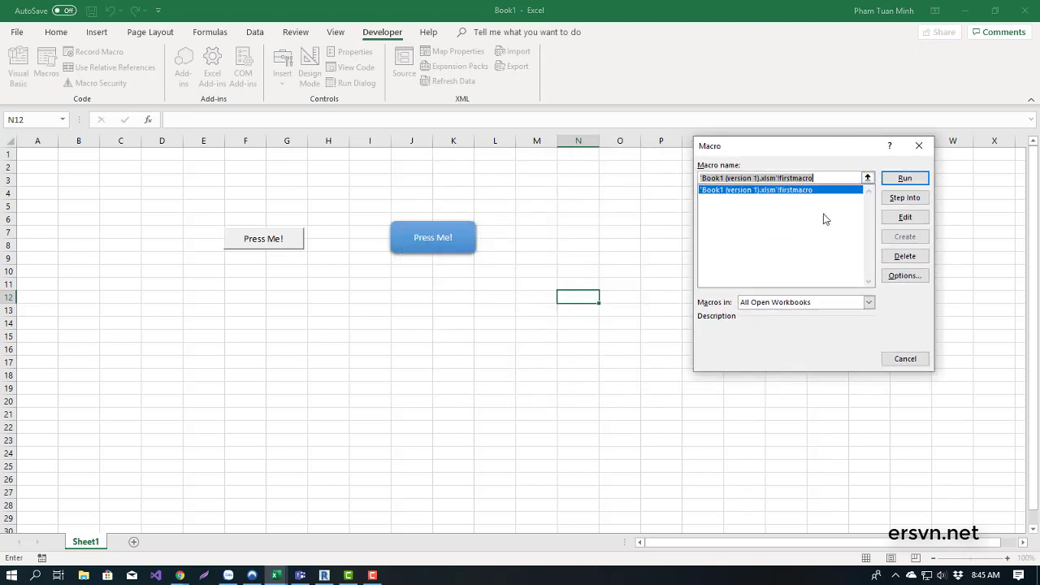
pyautogui.click(905, 359)
# Create an empty RectangleRoundedCorners1_Click macro in Module1 from the shape's Assign Macro dialog.
pyautogui.rightClick(433, 236)
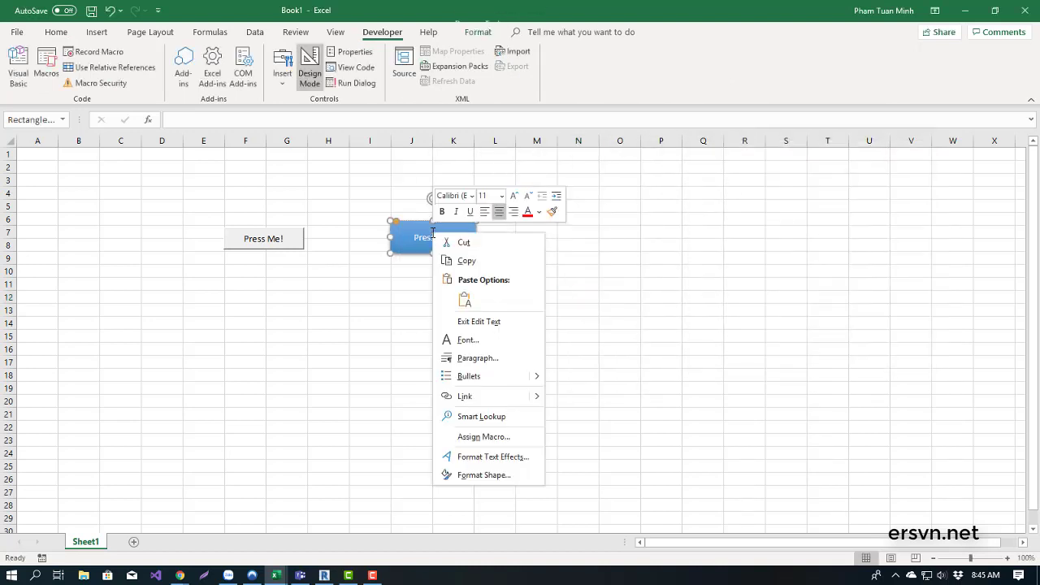
pyautogui.click(488, 436)
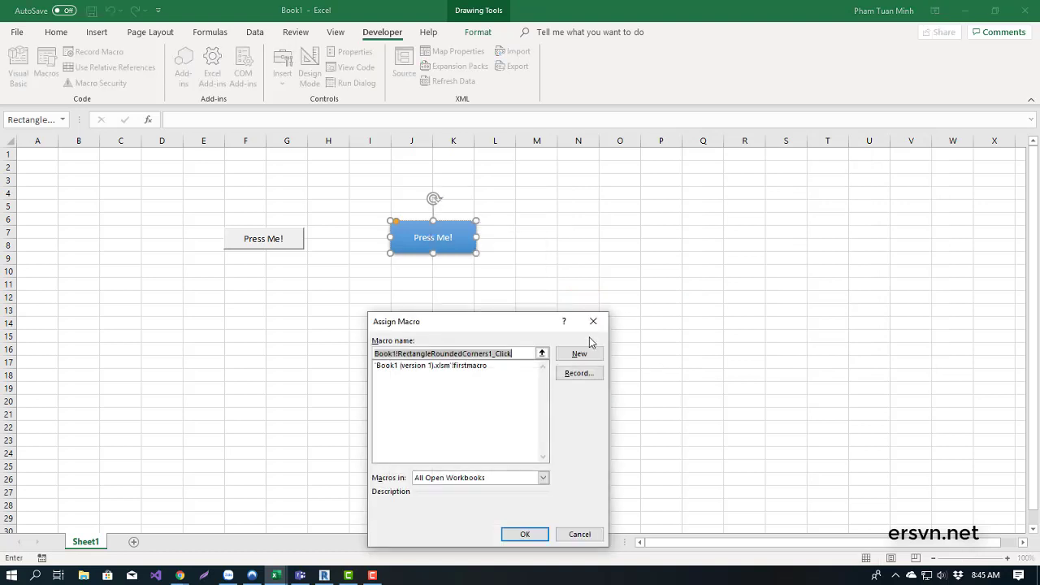
pyautogui.click(582, 353)
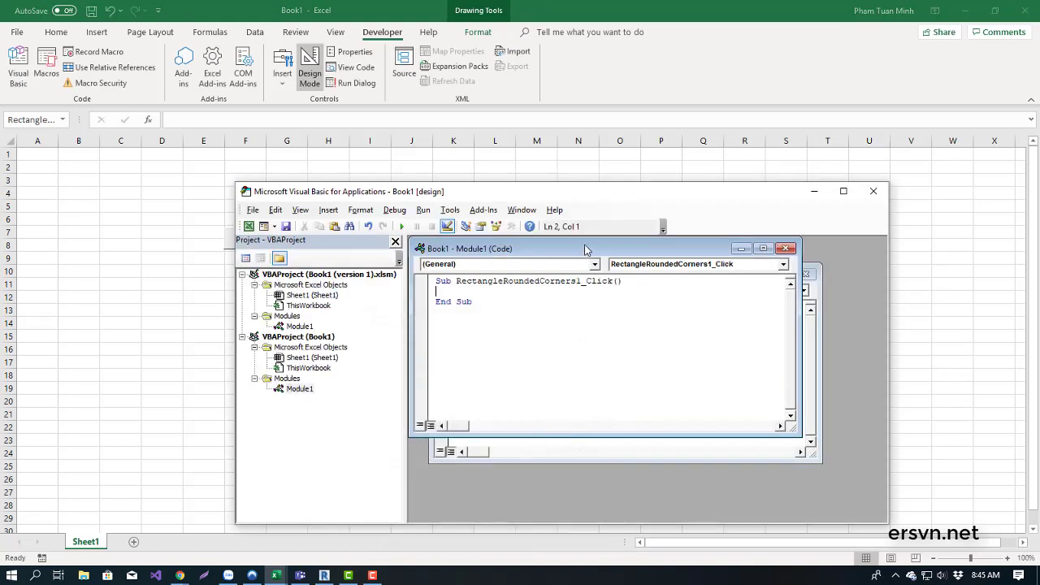
pyautogui.moveTo(585, 248)
pyautogui.mouseDown()
pyautogui.moveTo(731, 268)
pyautogui.moveTo(585, 269)
pyautogui.mouseUp()
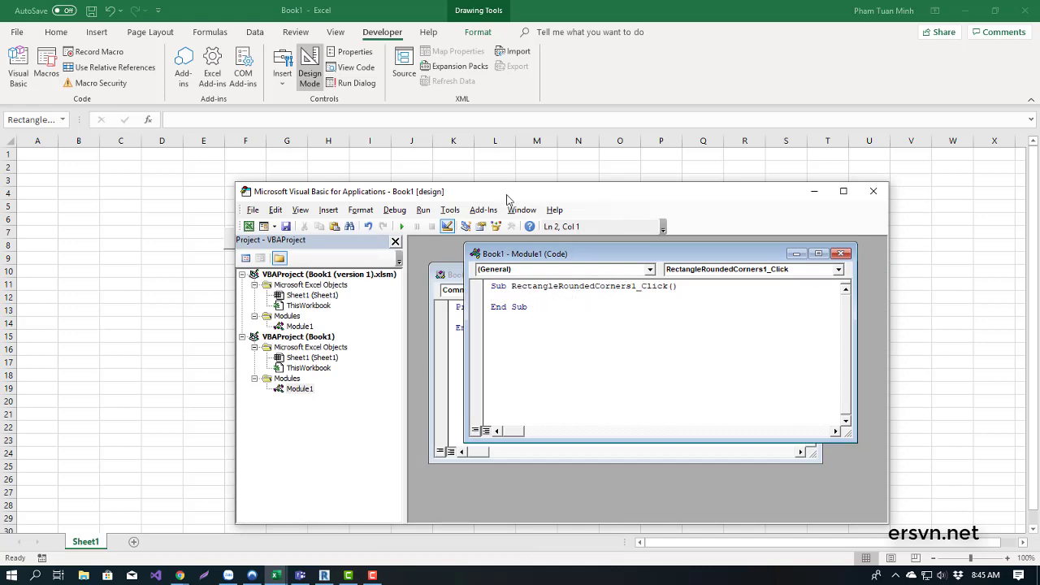
pyautogui.moveTo(506, 199)
pyautogui.mouseDown()
pyautogui.moveTo(583, 301)
pyautogui.moveTo(509, 182)
pyautogui.mouseUp()
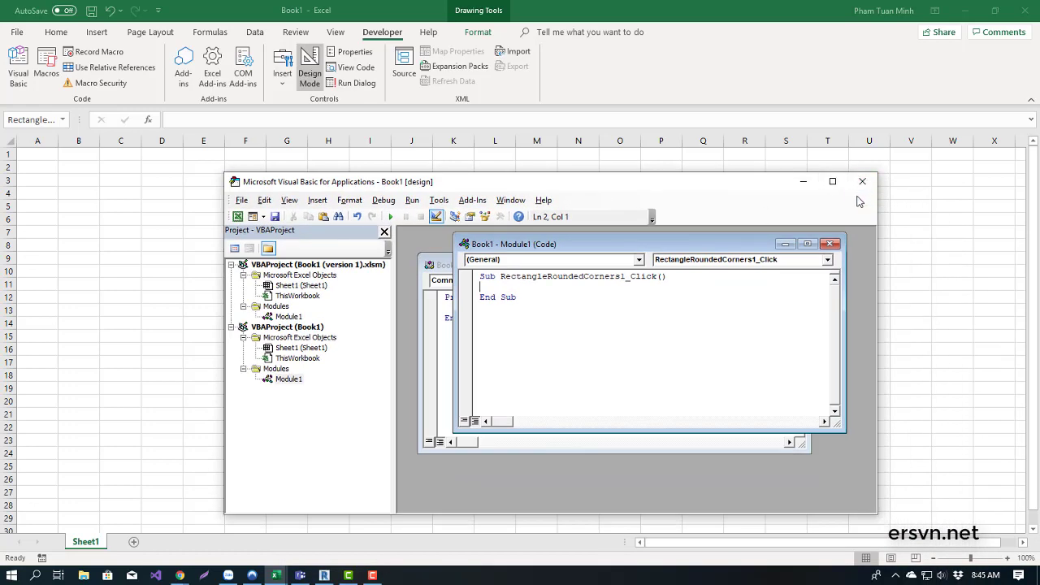
pyautogui.click(831, 244)
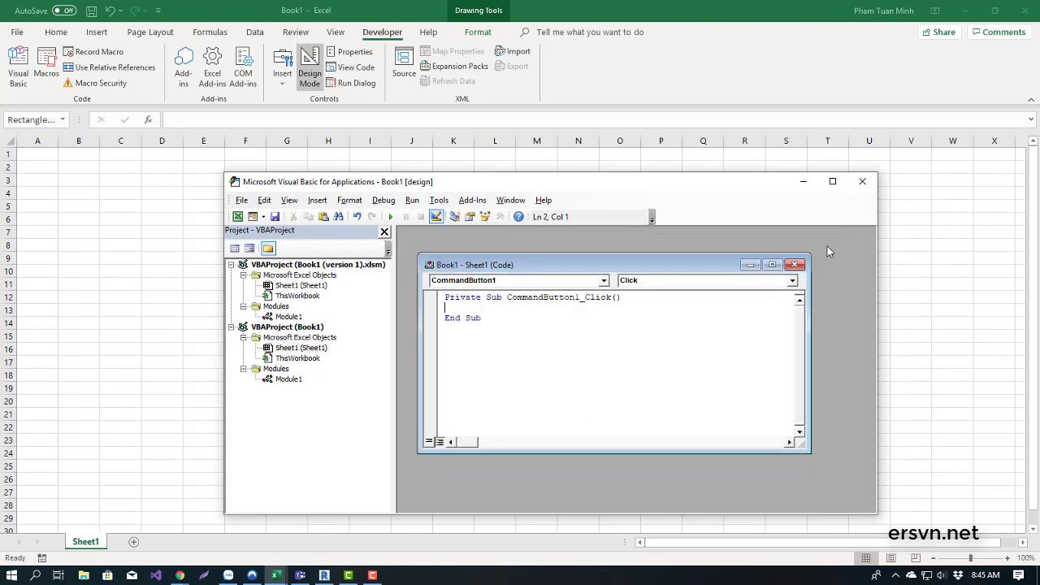
pyautogui.click(286, 382)
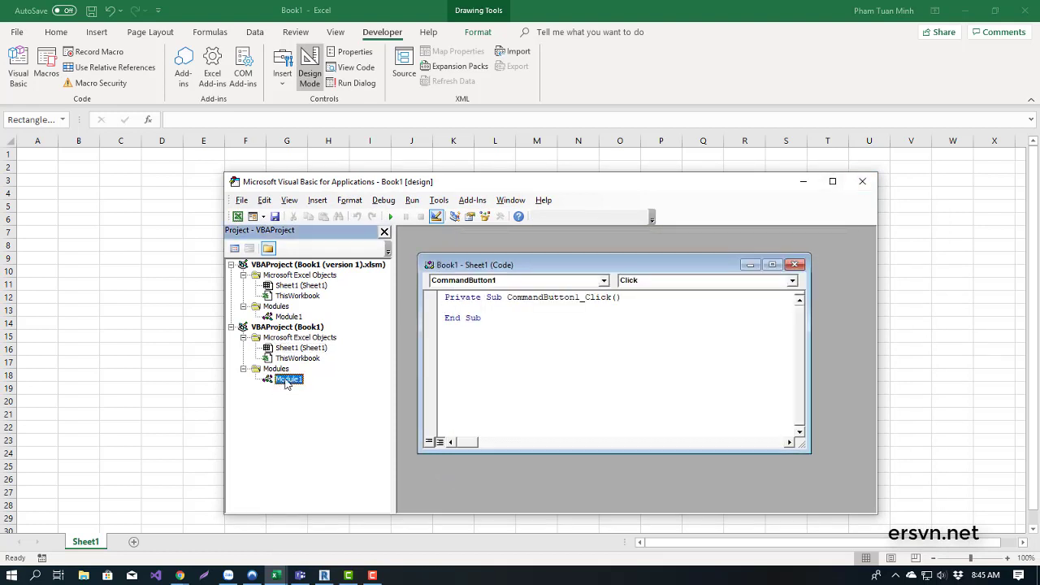
pyautogui.doubleClick(288, 379)
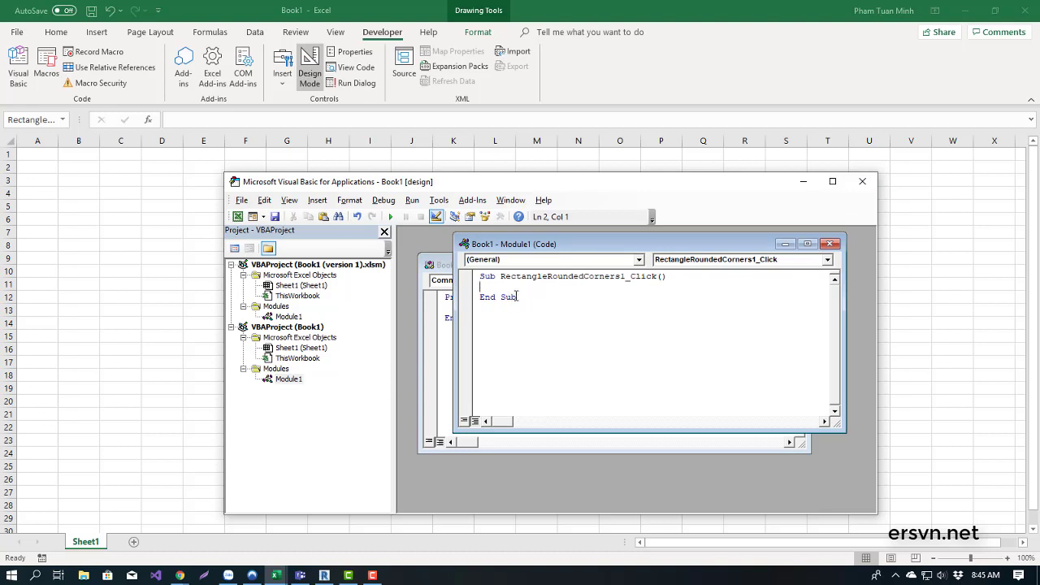
pyautogui.click(835, 244)
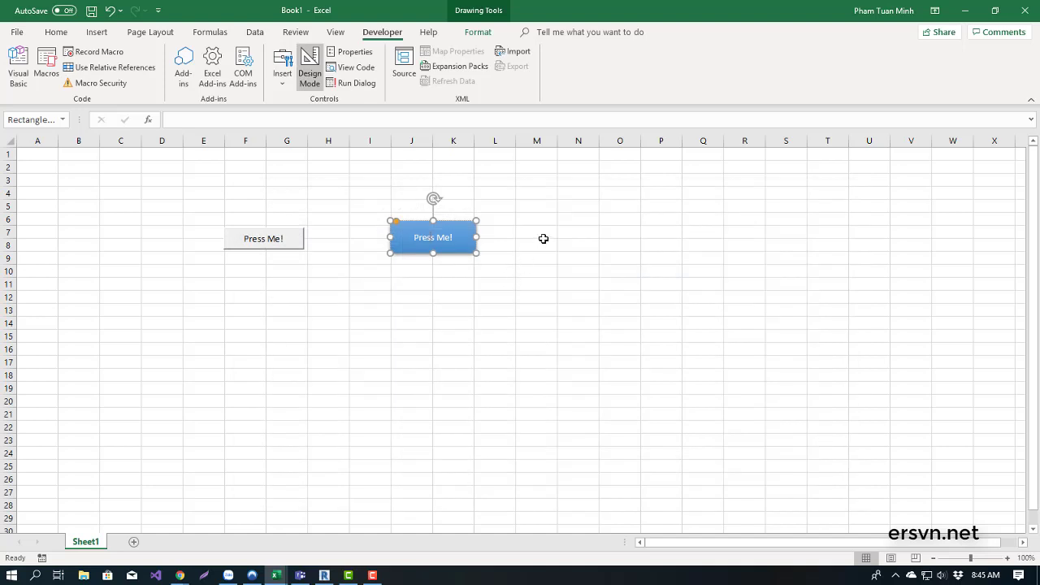
# Move the grey Press Me! button down near row 14, exit design mode, and test it.
pyautogui.click(542, 241)
pyautogui.click(523, 193)
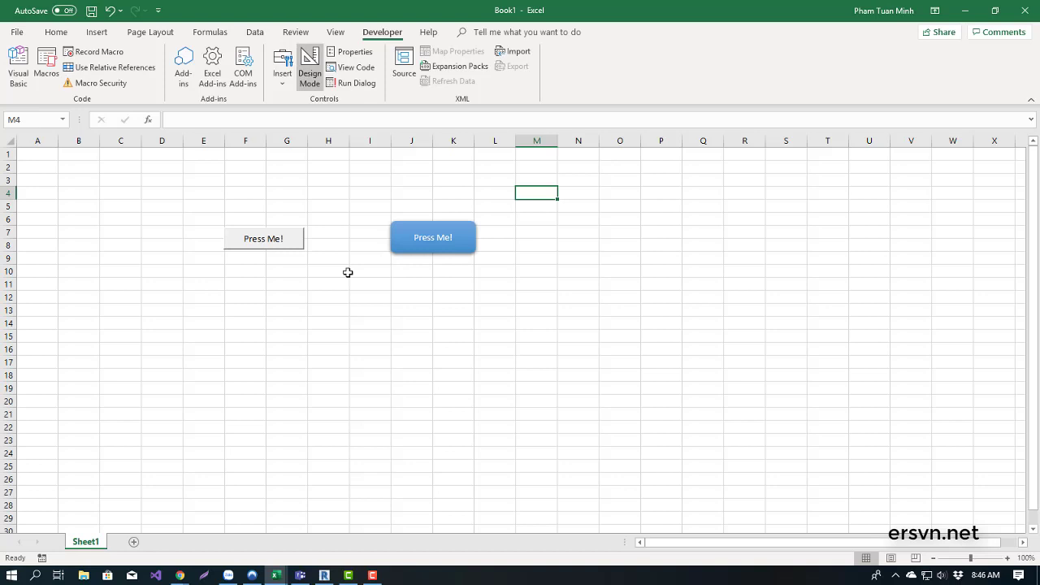
pyautogui.click(180, 206)
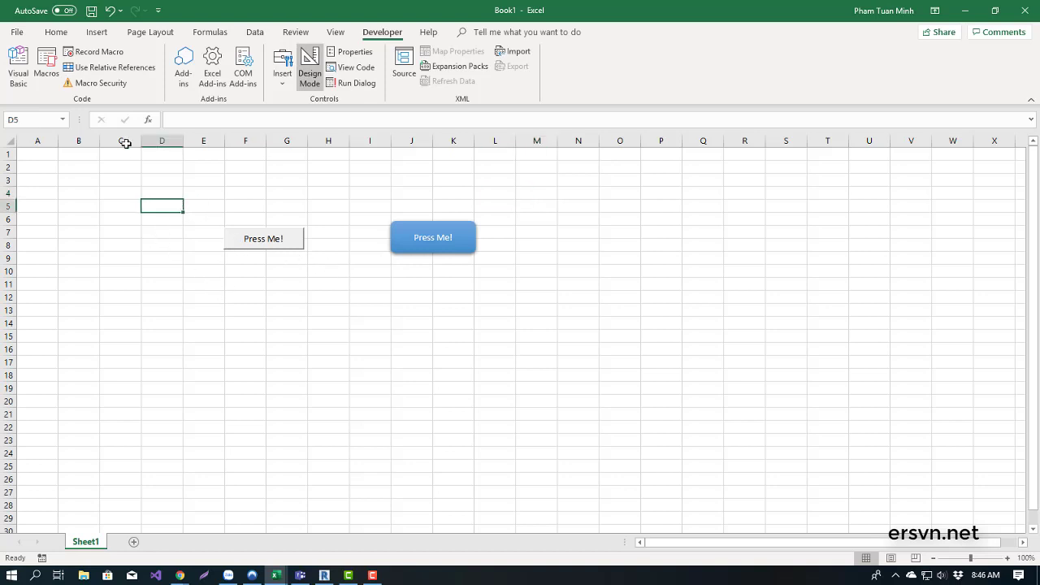
pyautogui.click(242, 312)
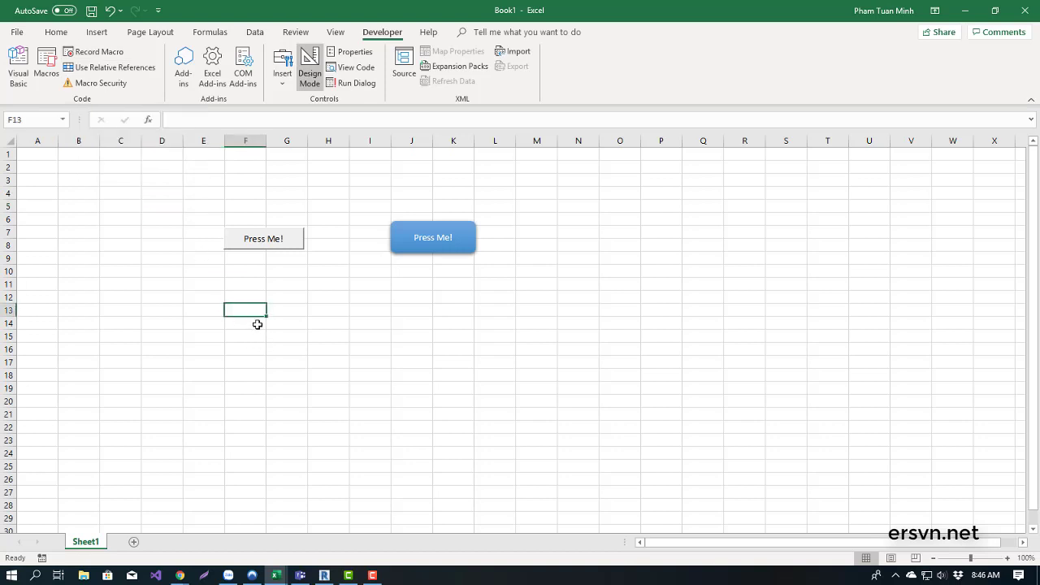
pyautogui.moveTo(280, 230)
pyautogui.mouseDown()
pyautogui.moveTo(460, 317)
pyautogui.moveTo(471, 311)
pyautogui.mouseUp()
pyautogui.click(309, 72)
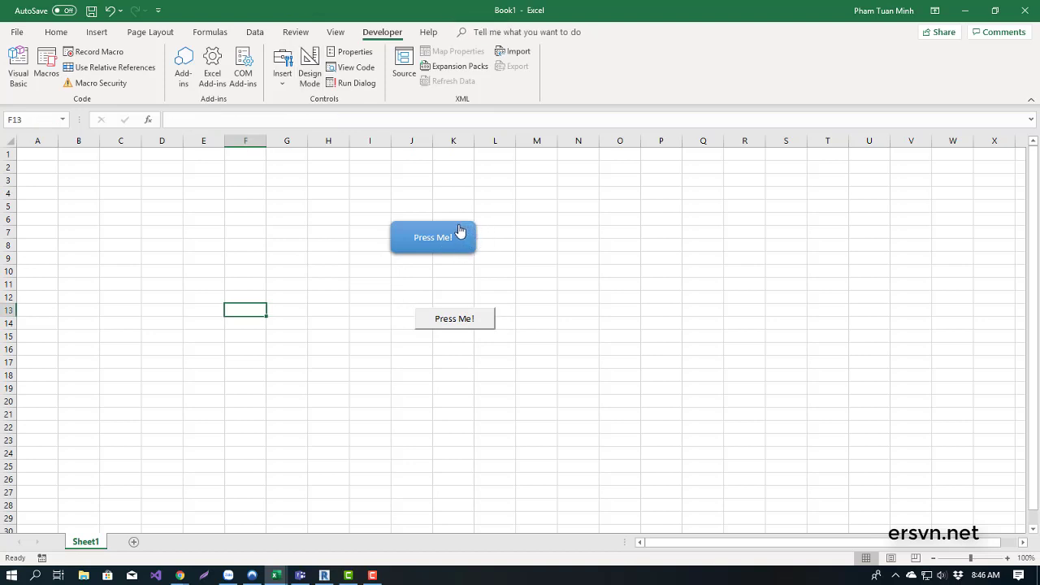
pyautogui.click(497, 180)
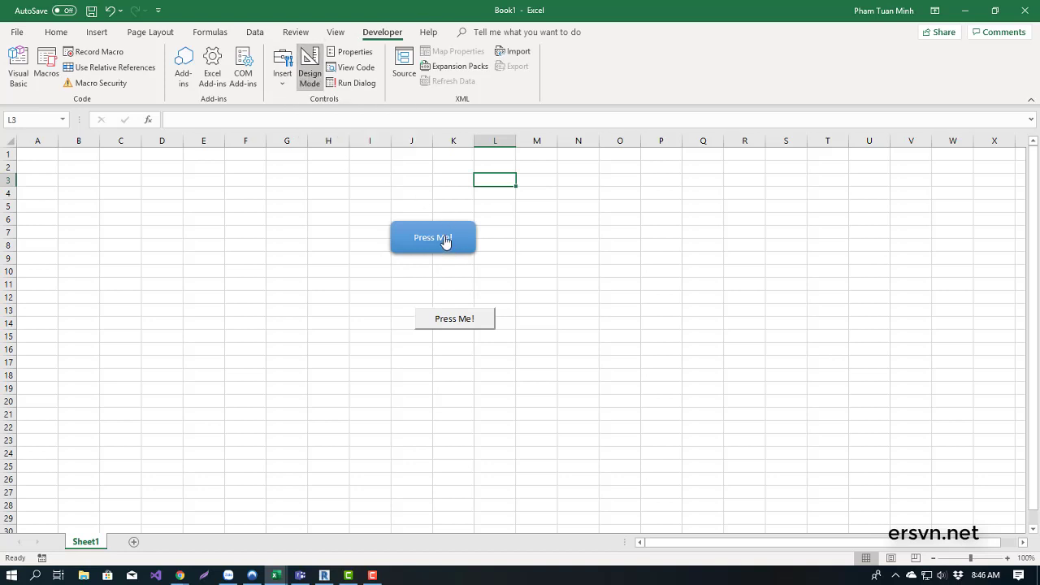
pyautogui.click(467, 321)
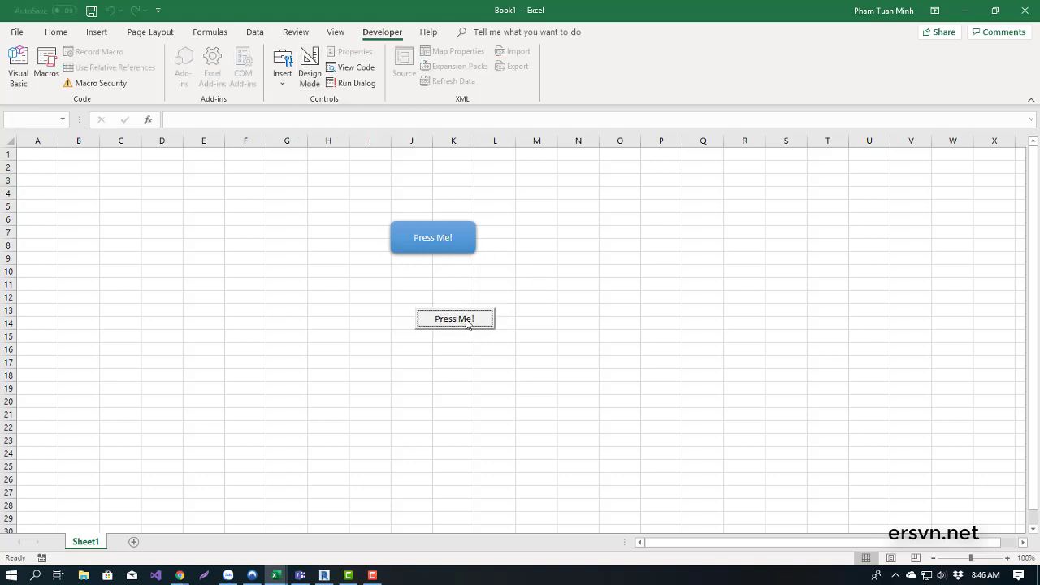
# Reposition the grey button at row 11 directly under the blue shape and test it again.
pyautogui.click(308, 70)
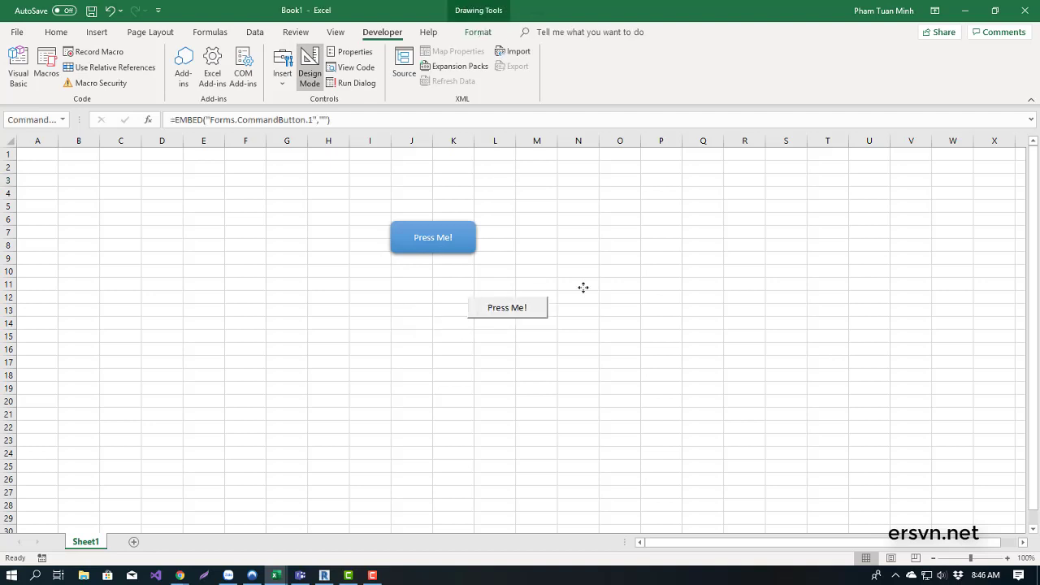
pyautogui.moveTo(455, 326); pyautogui.dragTo(435, 290)
pyautogui.click(309, 70)
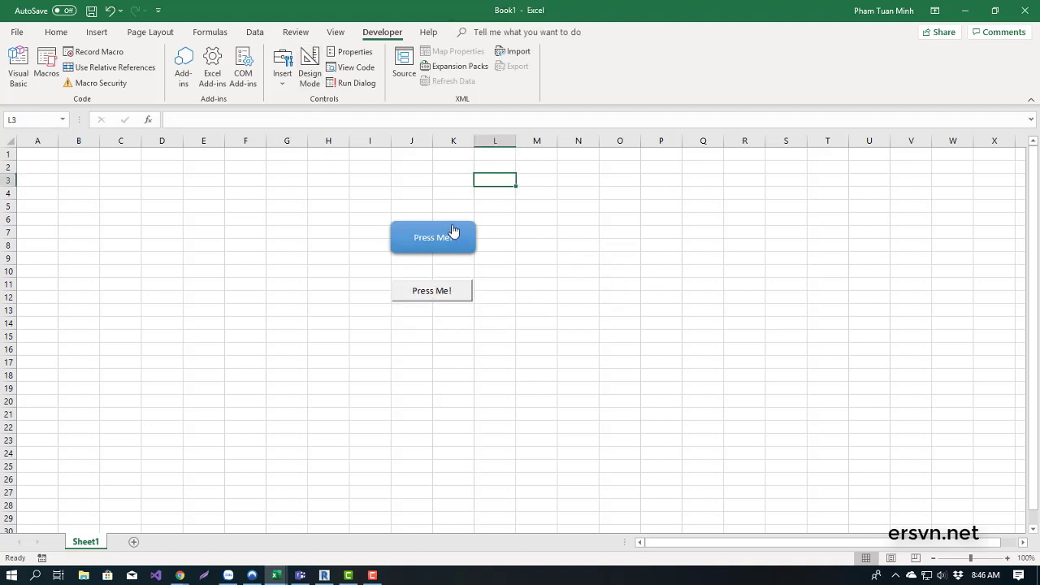
pyautogui.click(309, 69)
pyautogui.click(432, 291)
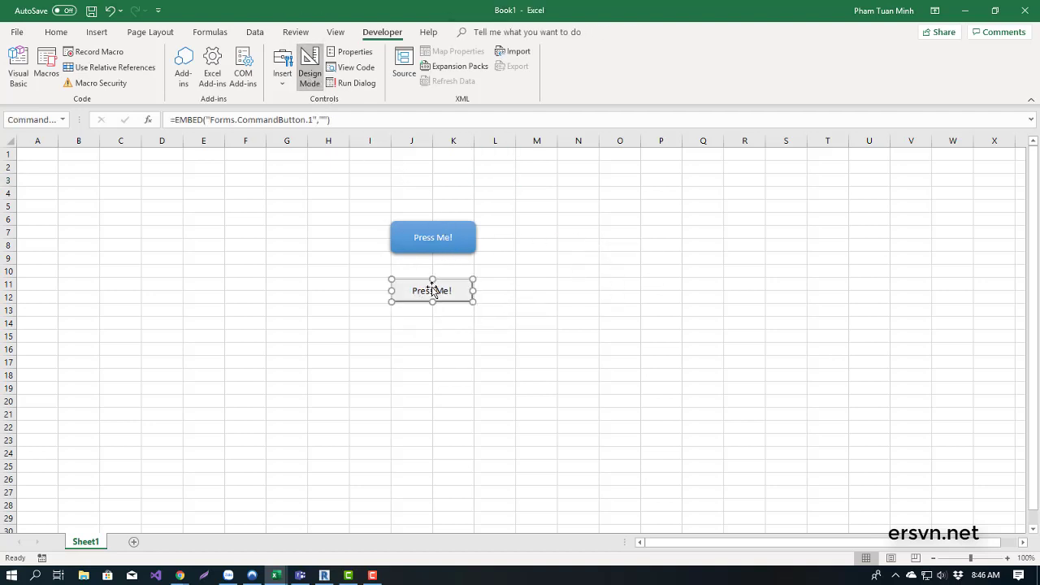
pyautogui.moveTo(443, 284); pyautogui.dragTo(440, 285)
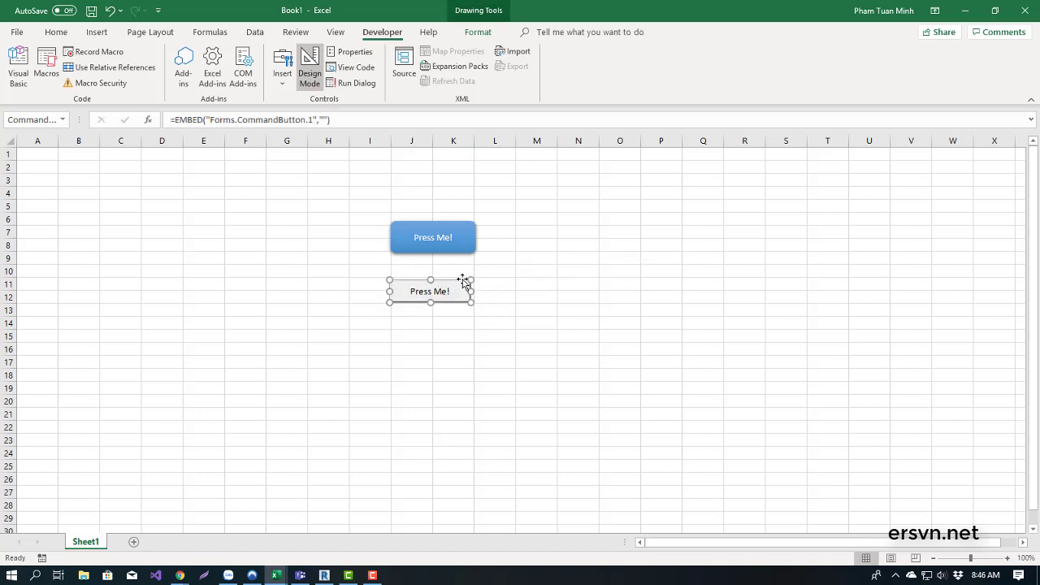
pyautogui.click(310, 70)
pyautogui.click(429, 297)
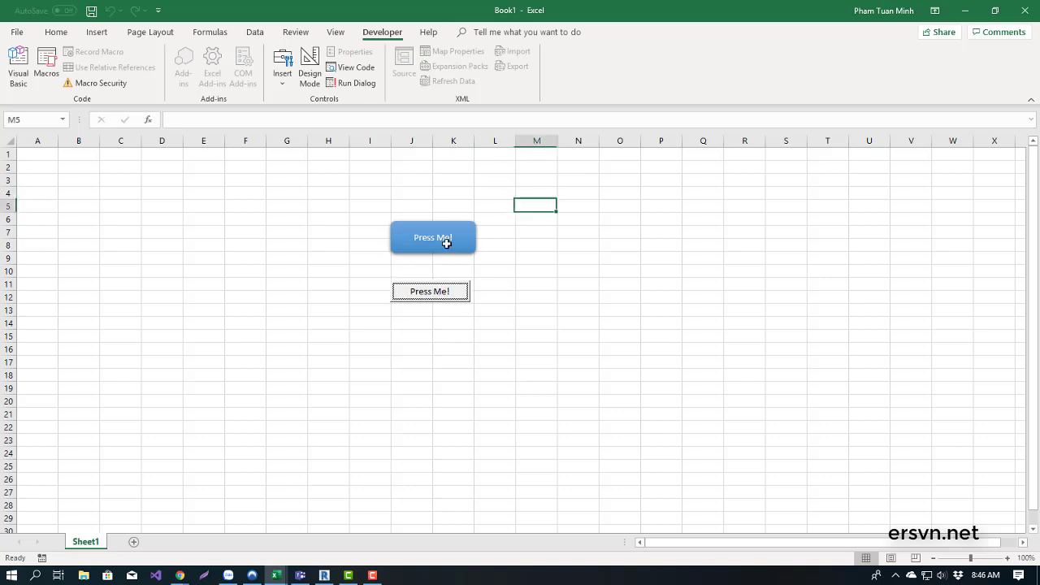
pyautogui.click(39, 179)
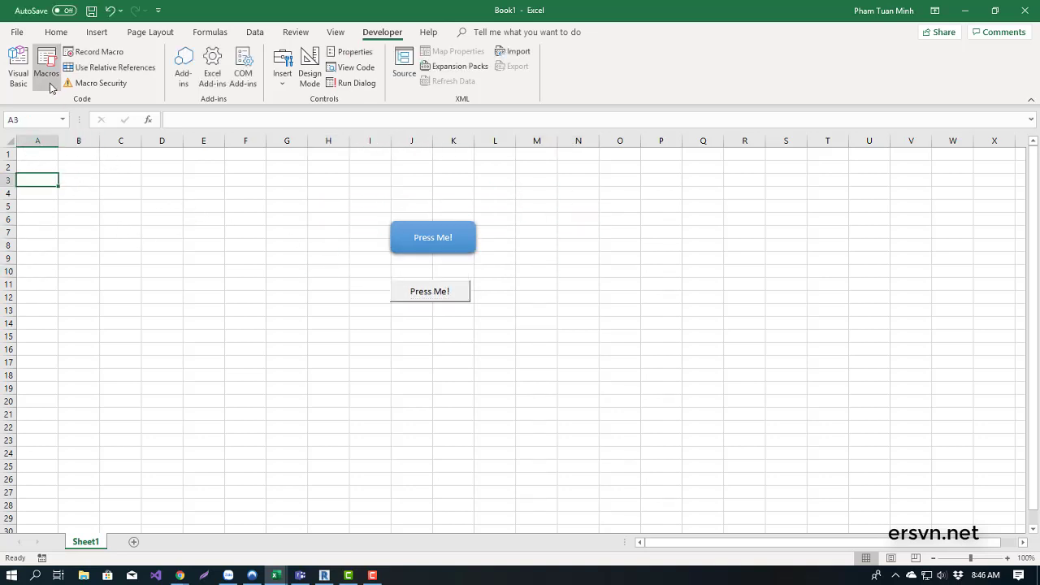
pyautogui.click(174, 205)
pyautogui.click(95, 209)
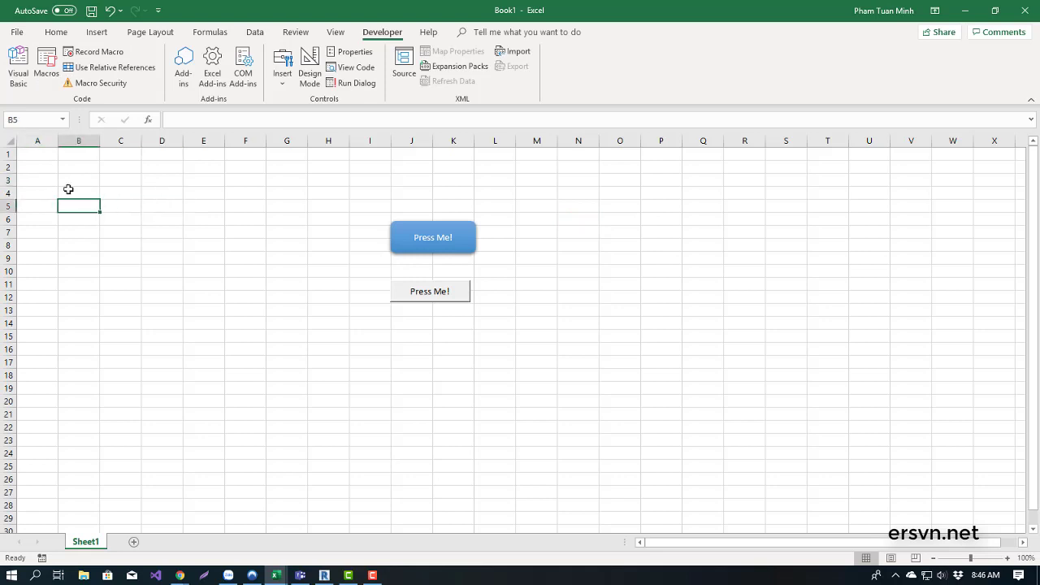
pyautogui.click(70, 189)
pyautogui.click(45, 155)
pyautogui.click(120, 193)
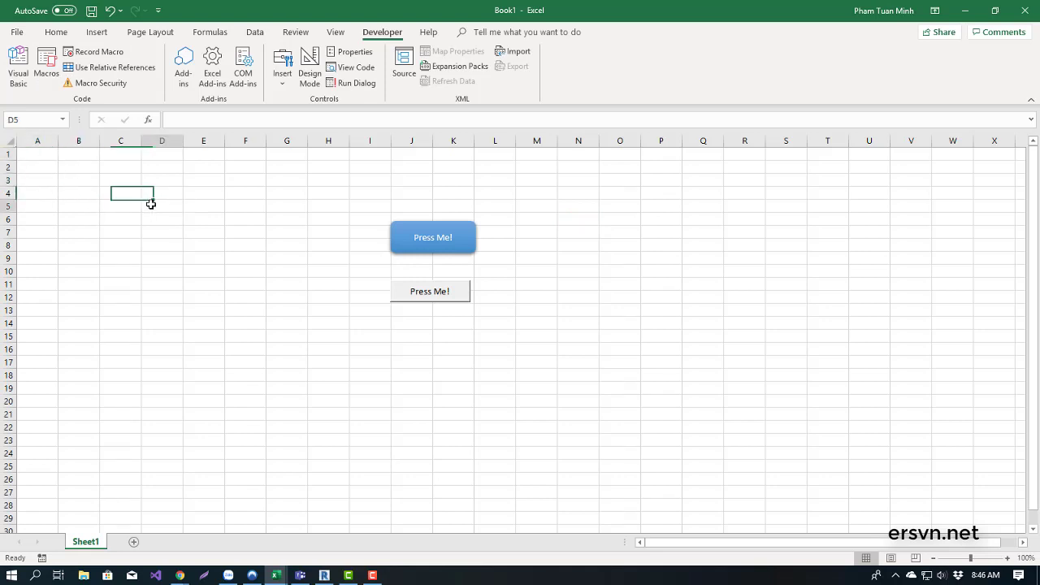
pyautogui.click(161, 205)
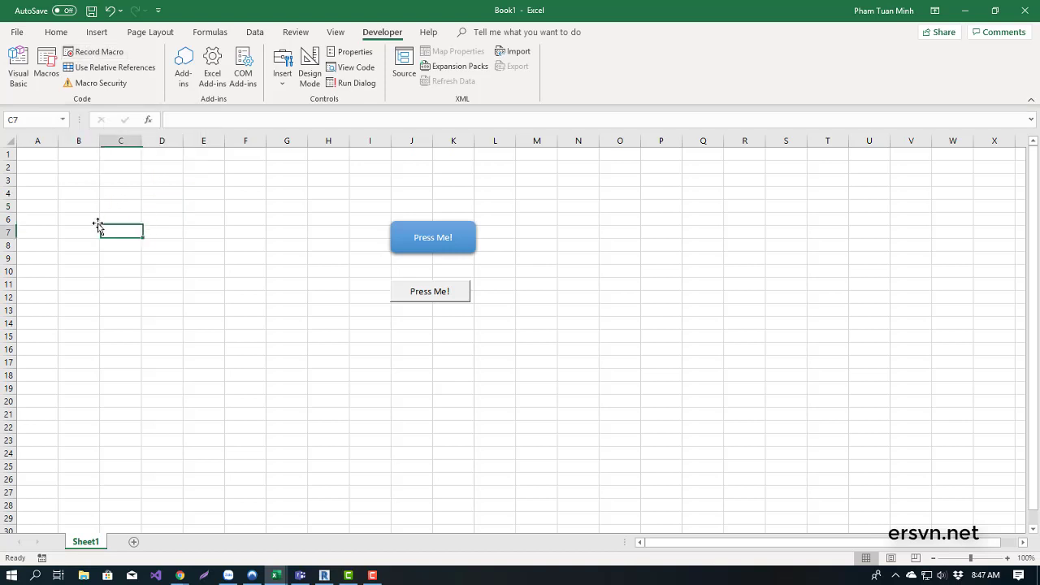
# Start recording a macro named Macro1 with cell A1 selected.
pyautogui.click(45, 160)
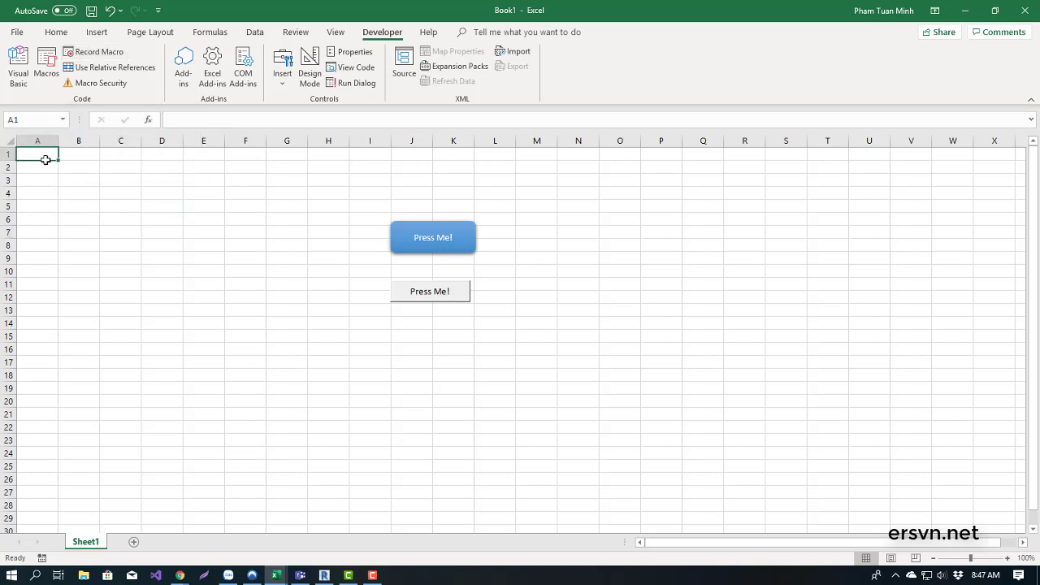
pyautogui.click(99, 52)
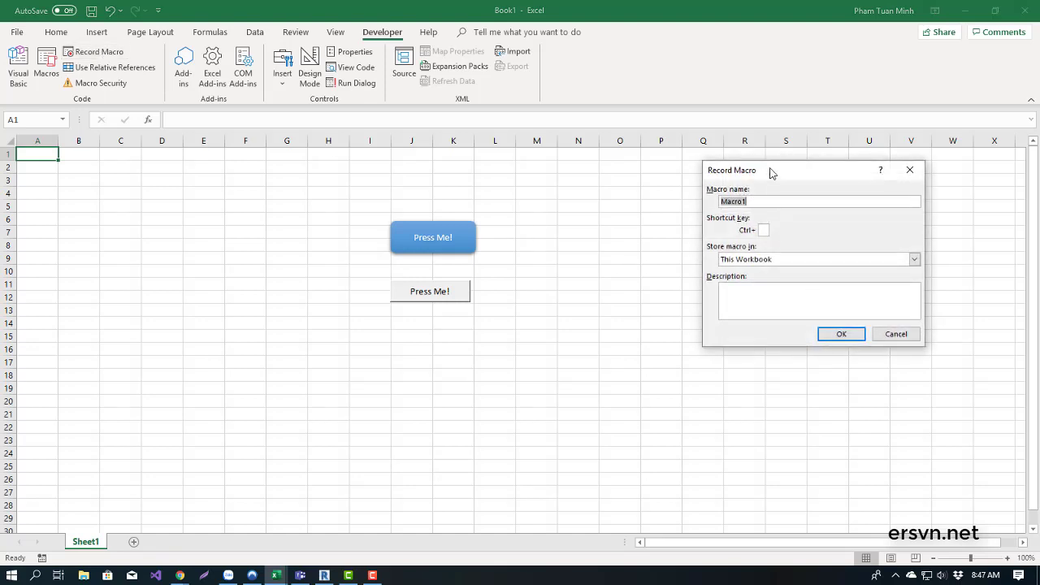
pyautogui.moveTo(770, 171); pyautogui.dragTo(398, 197)
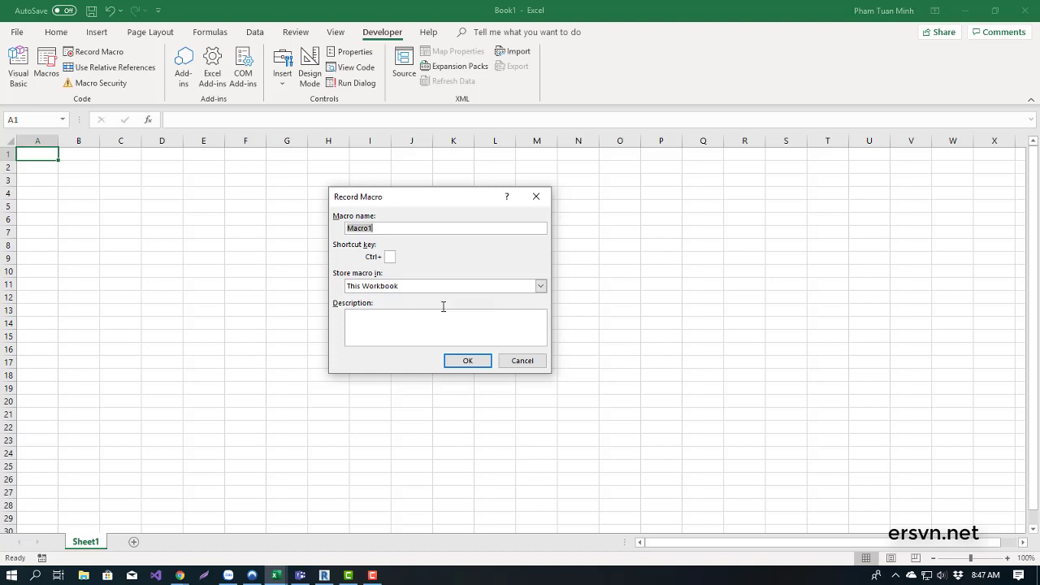
pyautogui.click(467, 360)
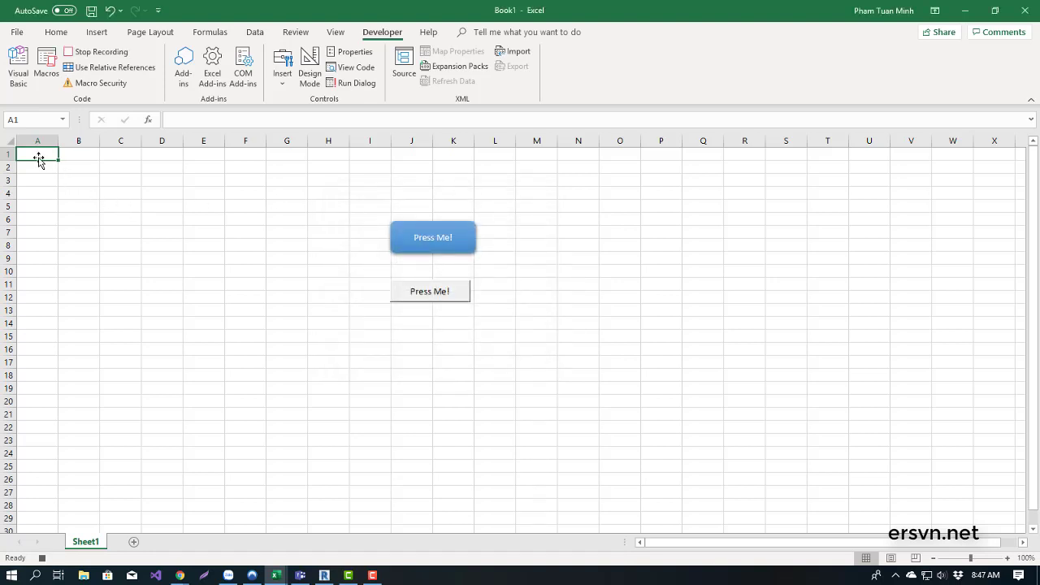
# Enter the headers STT, Tên and Họ in cells A1, B1 and C1.
pyautogui.write('STT')
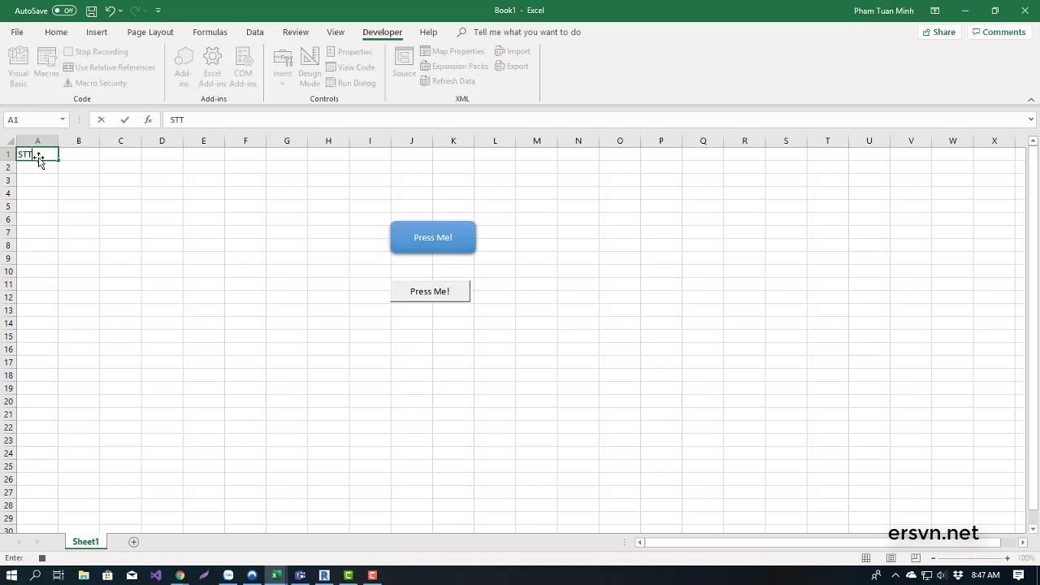
pyautogui.press('Tab')
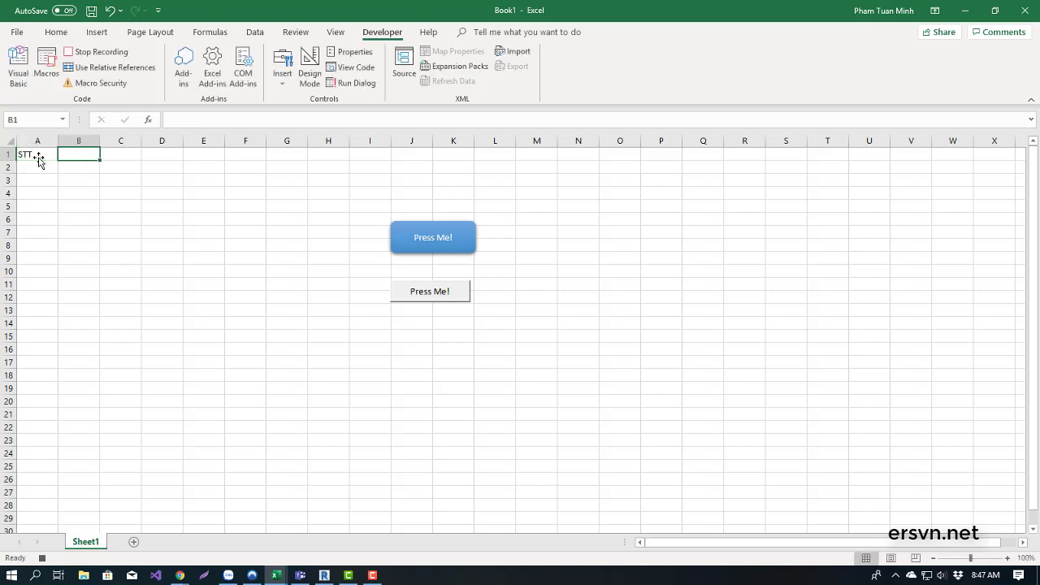
pyautogui.write('Tên')
pyautogui.press('Tab')
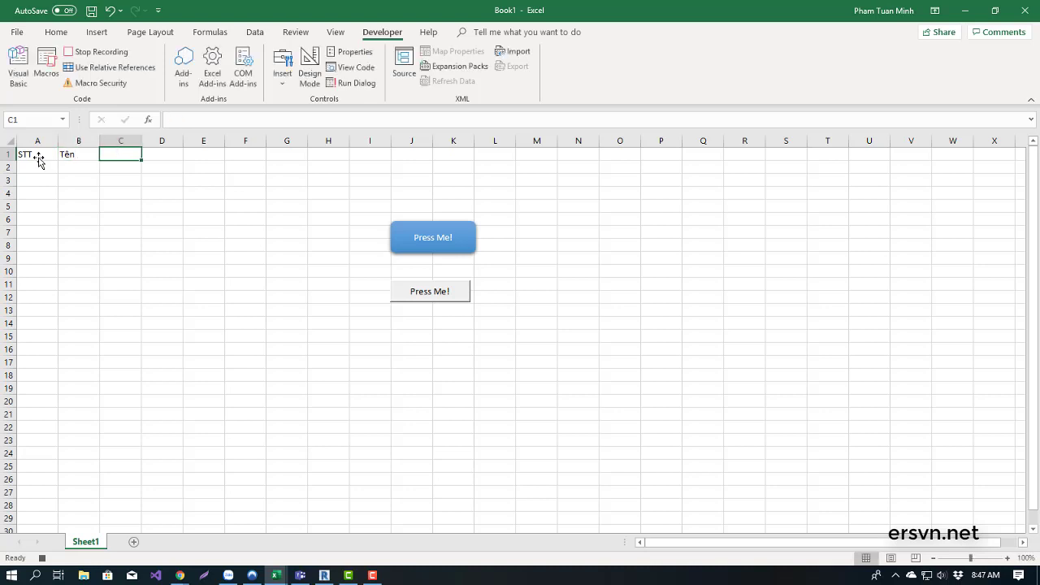
pyautogui.write('Họ')
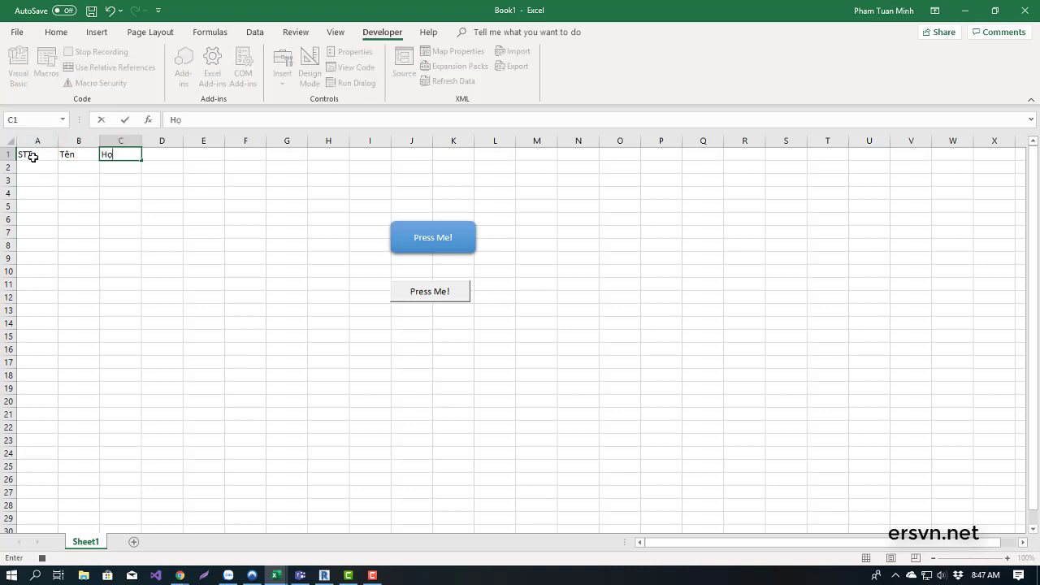
# Bold the A1:C1 headers and stop the macro recording.
pyautogui.moveTo(32, 155); pyautogui.dragTo(116, 157)
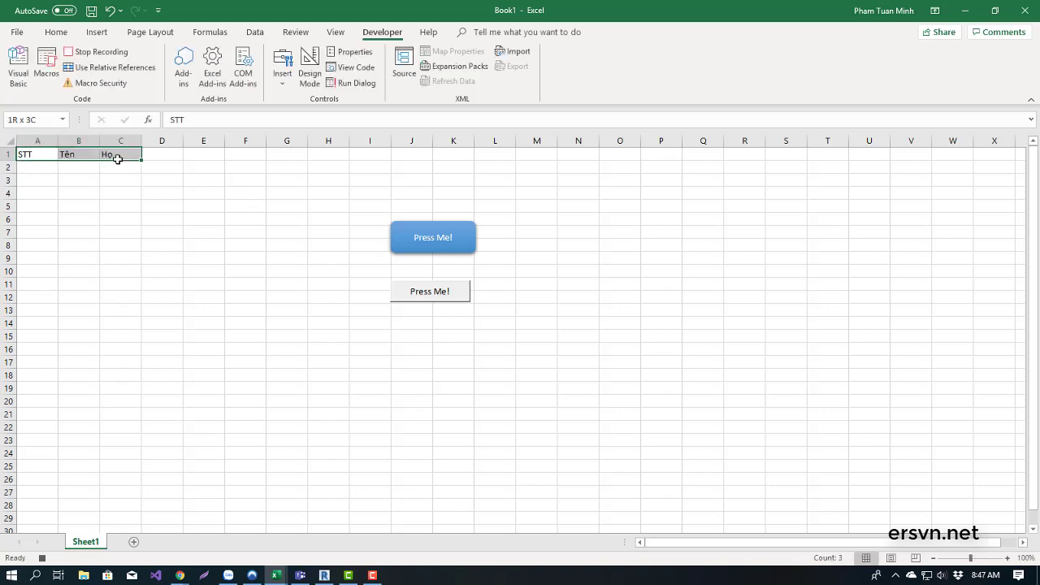
pyautogui.click(47, 36)
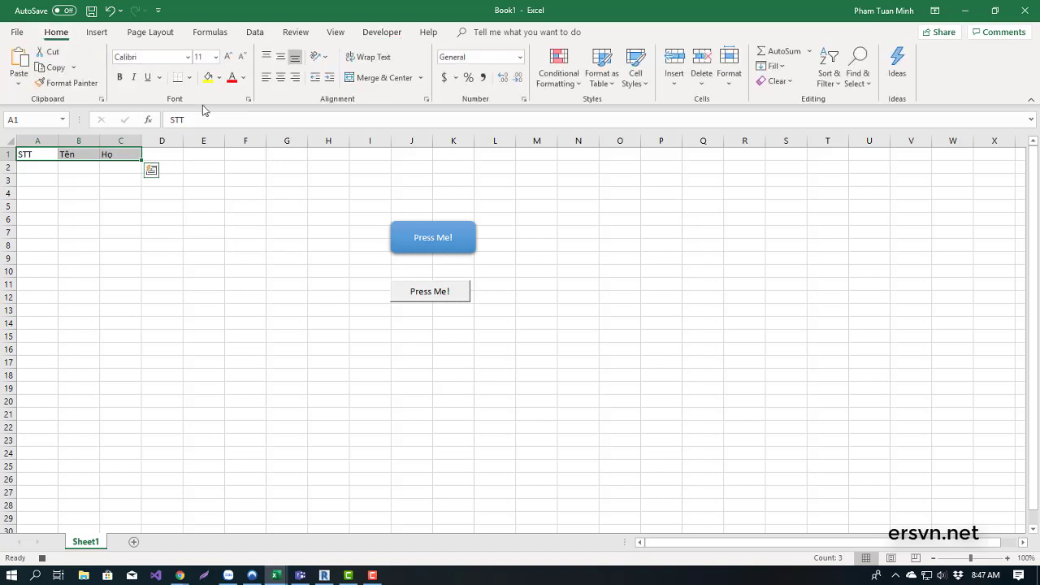
pyautogui.click(120, 77)
pyautogui.click(381, 33)
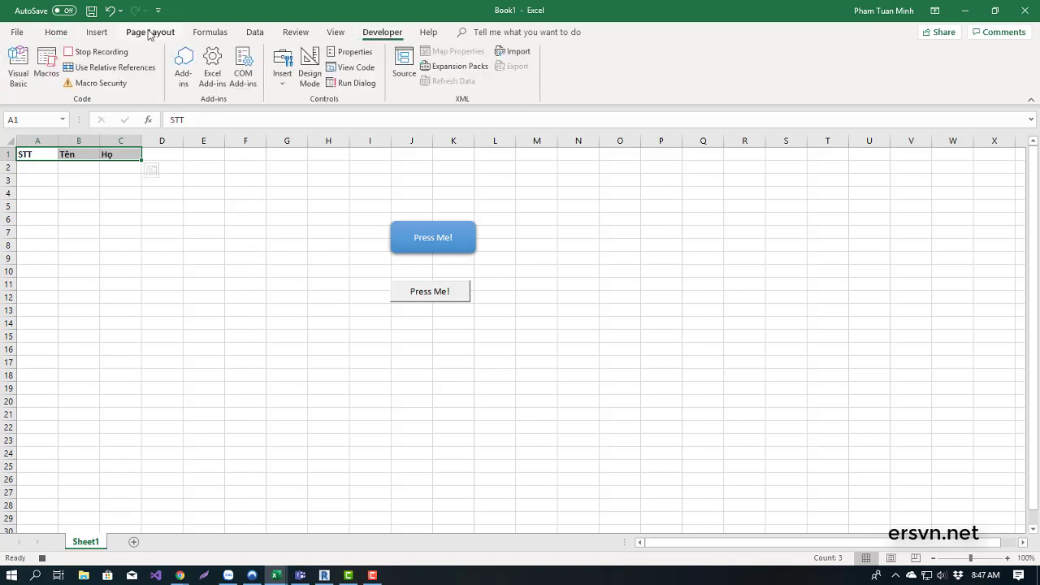
pyautogui.click(106, 52)
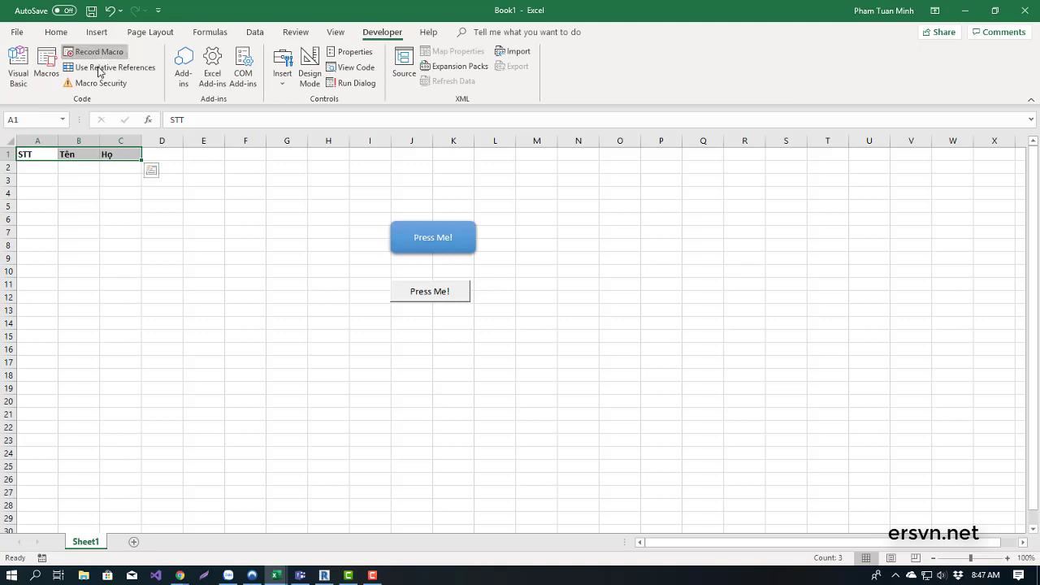
pyautogui.click(236, 301)
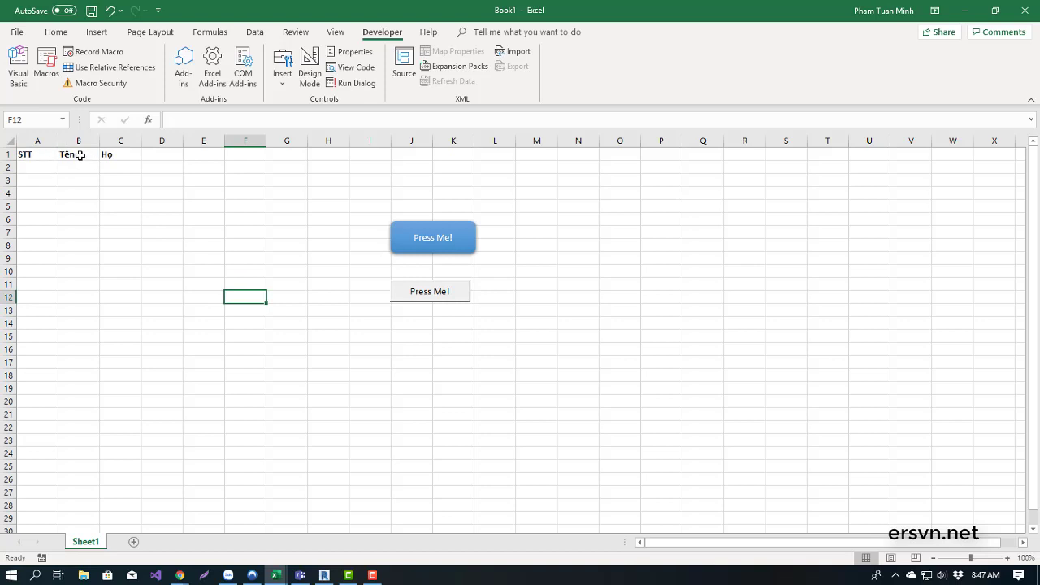
pyautogui.click(153, 271)
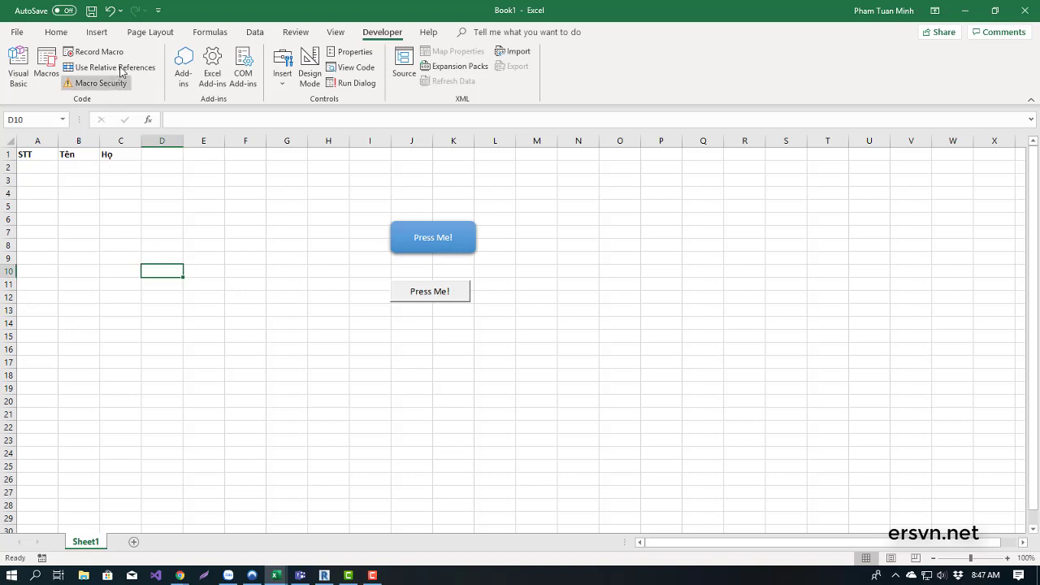
pyautogui.click(238, 206)
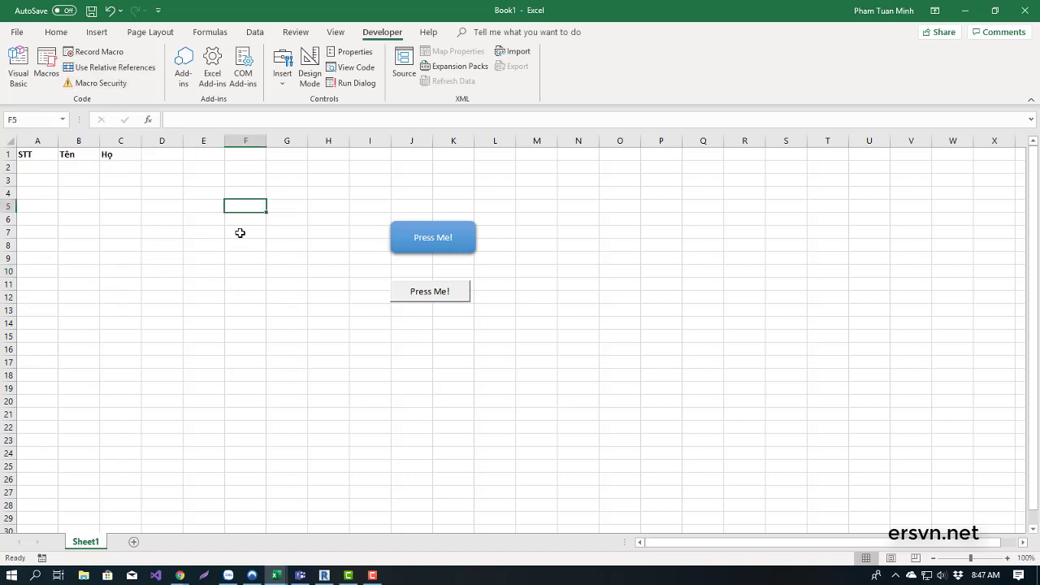
# Open Module1 in the VBA editor to show Macro1 and the empty RectangleRoundedCorners1_Click, arranging the windows.
pyautogui.hotkey('alt', 'F11')
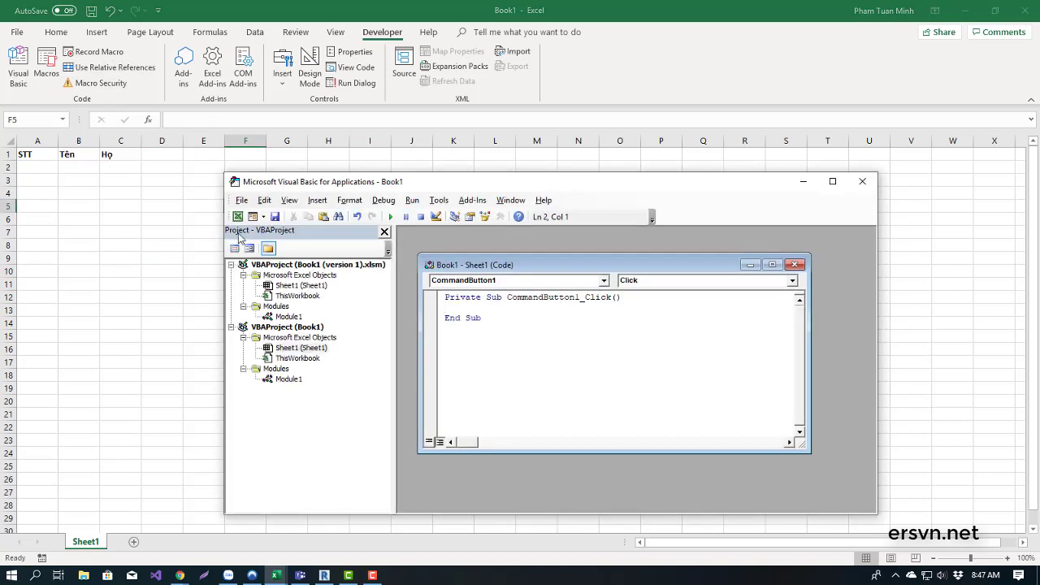
pyautogui.doubleClick(297, 380)
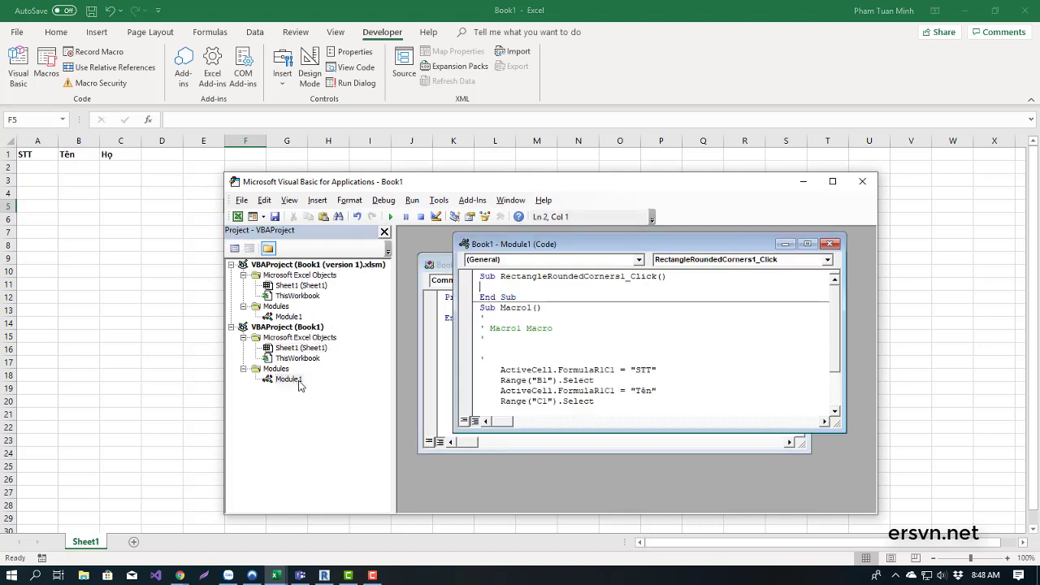
pyautogui.moveTo(569, 244); pyautogui.dragTo(567, 277)
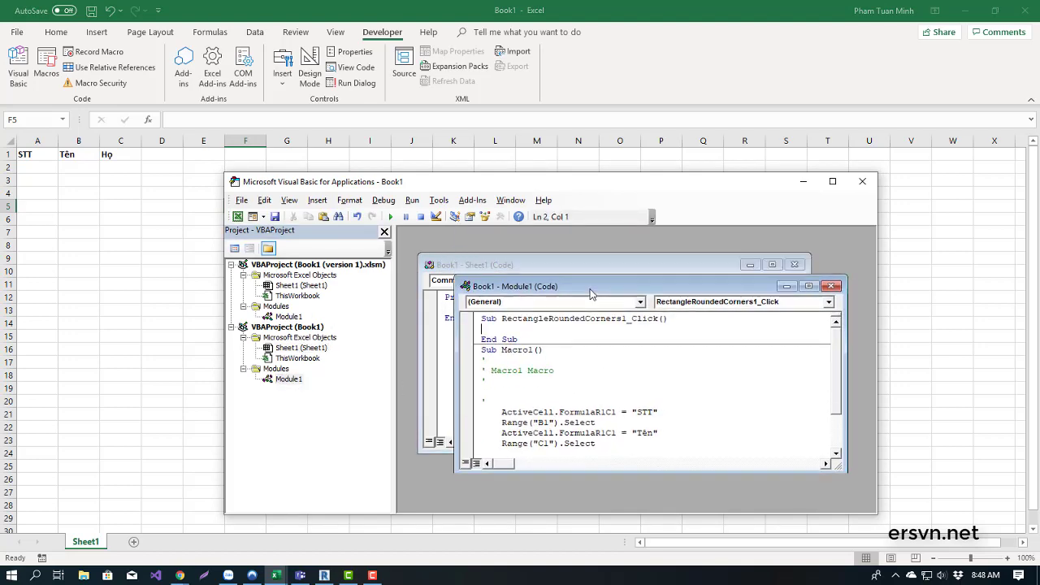
pyautogui.moveTo(502, 181); pyautogui.dragTo(513, 156)
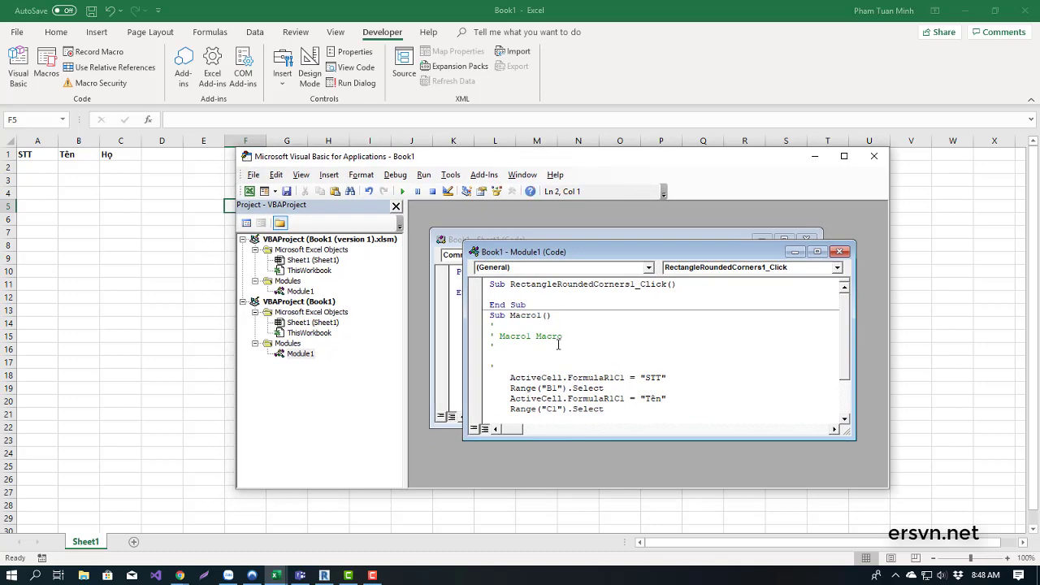
pyautogui.moveTo(527, 305); pyautogui.dragTo(489, 283)
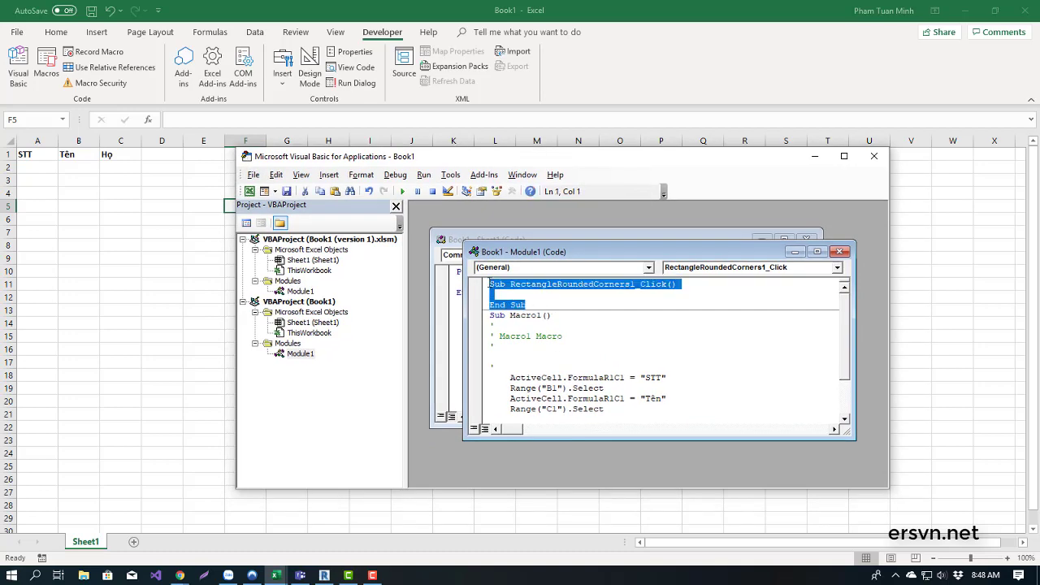
pyautogui.moveTo(467, 163)
pyautogui.mouseDown()
pyautogui.moveTo(543, 230)
pyautogui.moveTo(502, 291)
pyautogui.mouseUp()
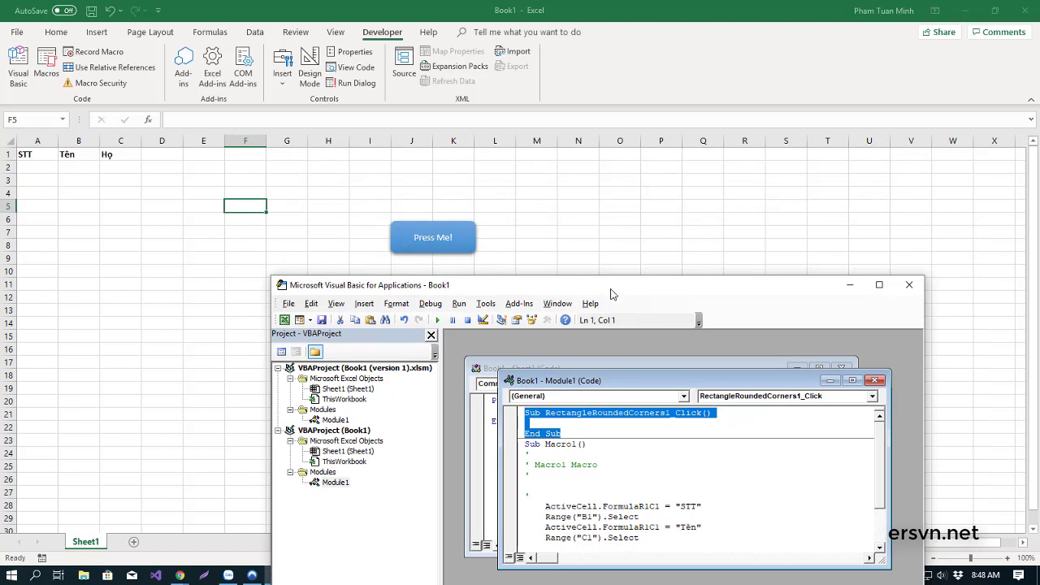
pyautogui.moveTo(661, 232); pyautogui.dragTo(662, 208)
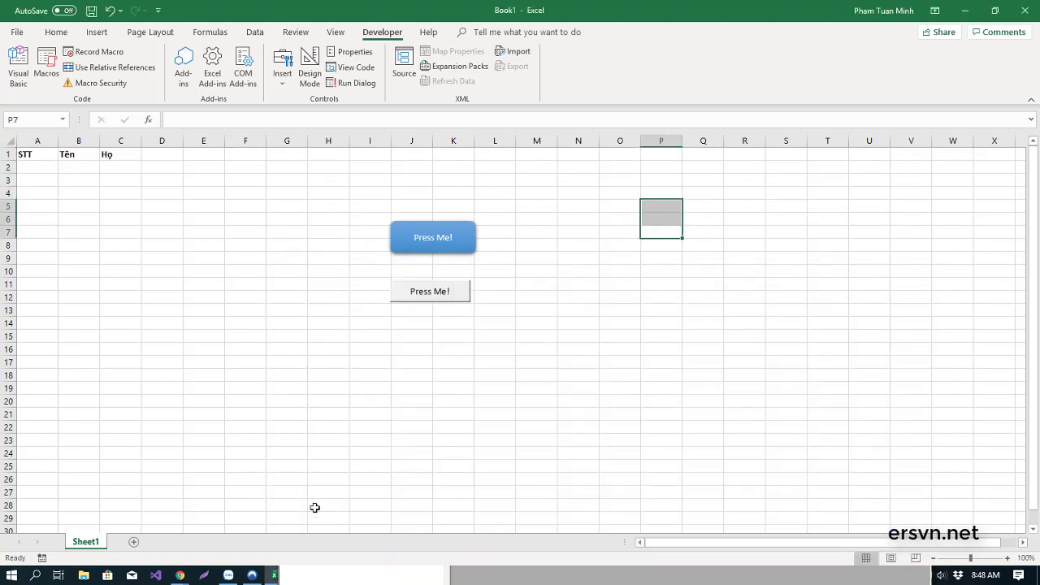
pyautogui.click(353, 465)
pyautogui.click(477, 579)
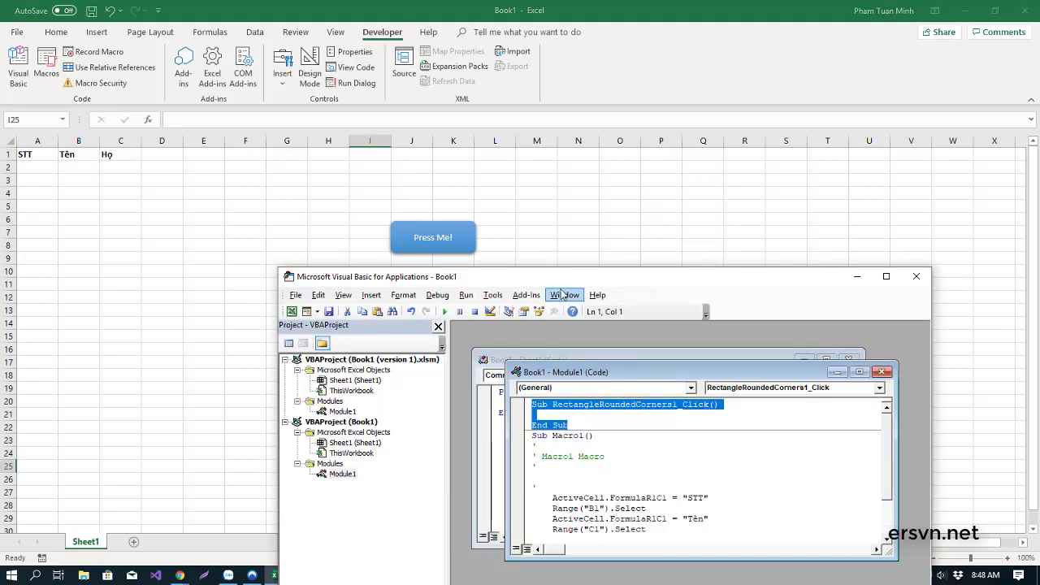
pyautogui.moveTo(573, 278)
pyautogui.mouseDown()
pyautogui.moveTo(699, 153)
pyautogui.moveTo(608, 164)
pyautogui.mouseUp()
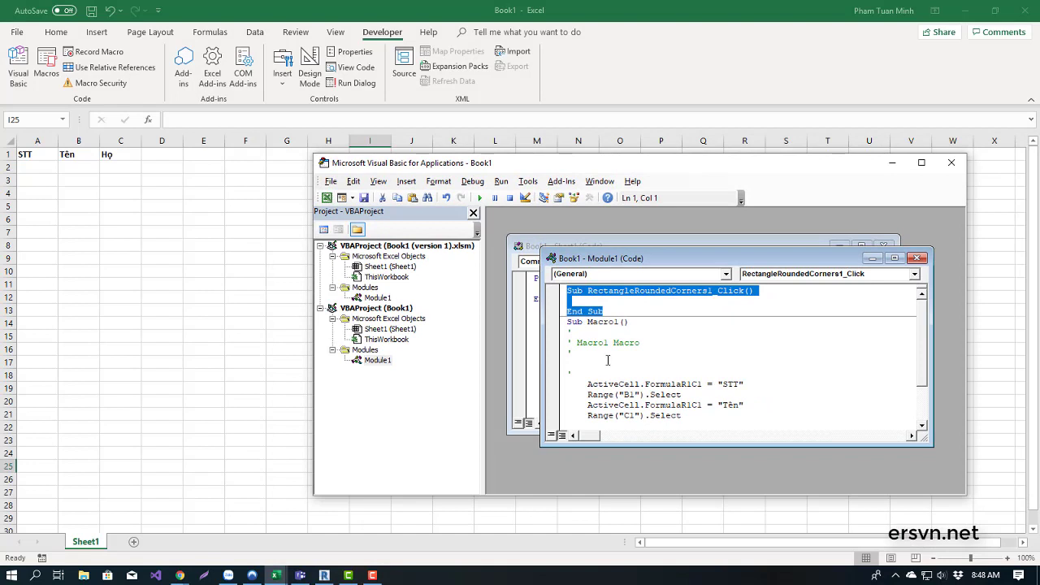
# Walk through Macro1's lines writing STT, Tên and the third header, then the Bold = True line.
pyautogui.moveTo(631, 321); pyautogui.dragTo(590, 322)
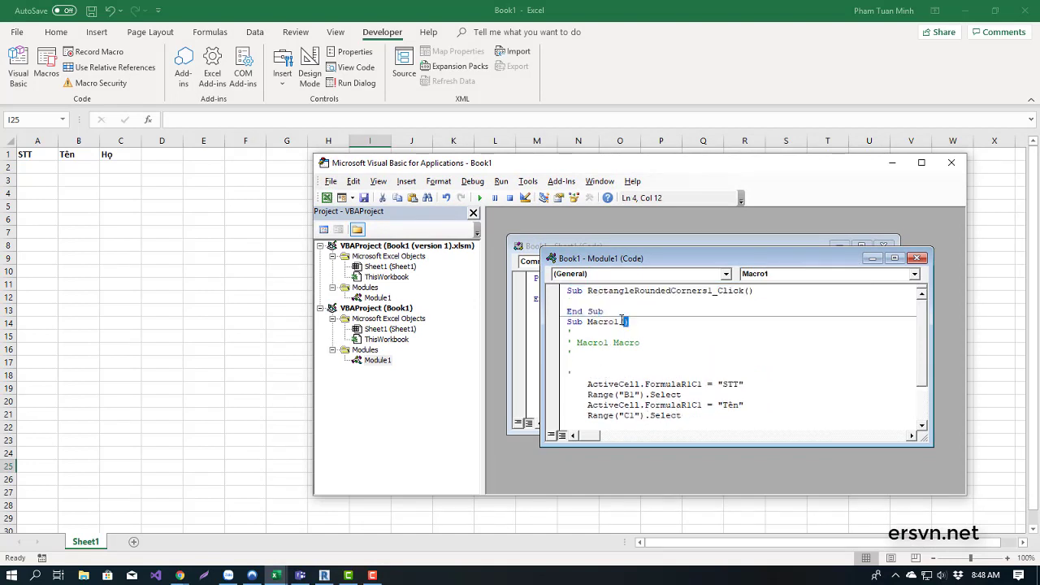
pyautogui.scroll(-1, 593, 329)
pyautogui.scroll(-1, 600, 367)
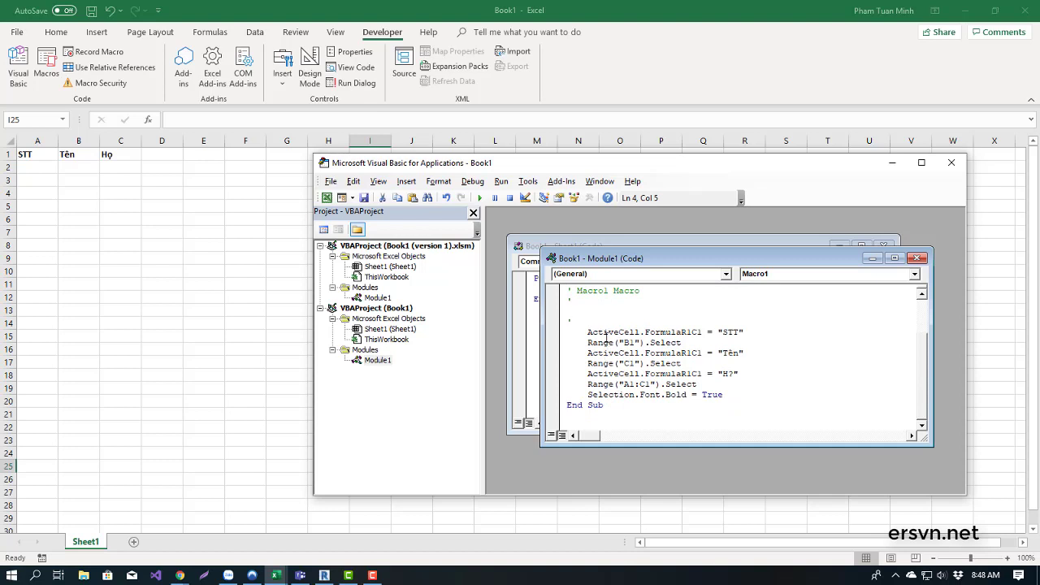
pyautogui.click(657, 332)
pyautogui.moveTo(743, 333); pyautogui.dragTo(718, 333)
pyautogui.moveTo(744, 353); pyautogui.dragTo(718, 353)
pyautogui.moveTo(682, 365); pyautogui.dragTo(596, 363)
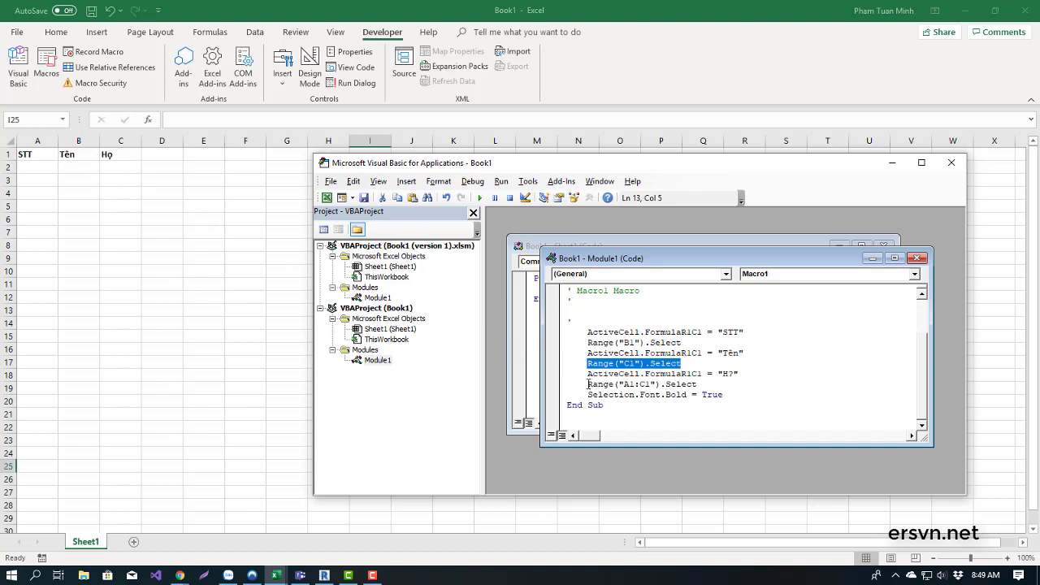
pyautogui.moveTo(587, 383); pyautogui.dragTo(696, 375)
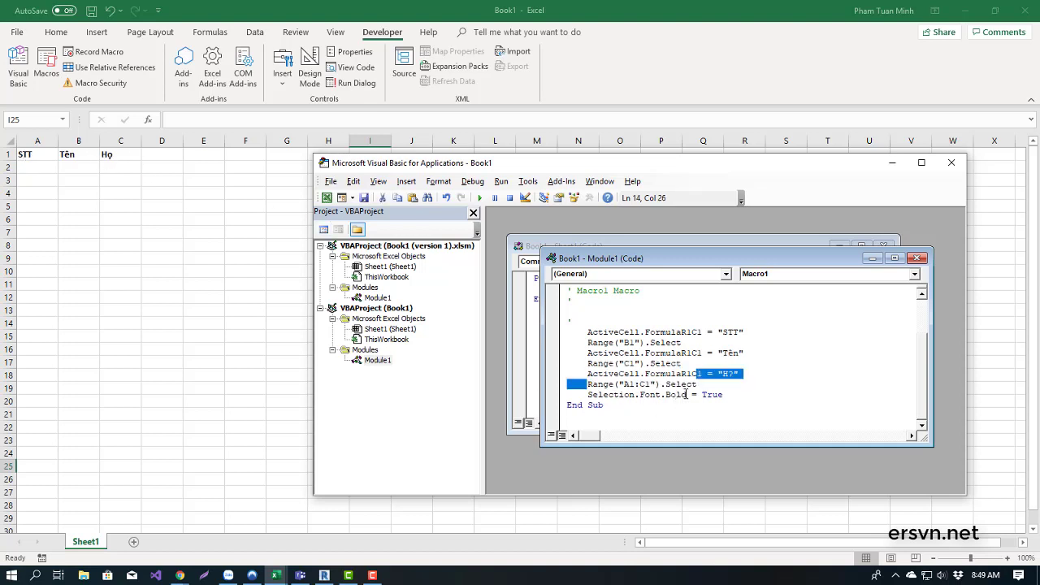
pyautogui.moveTo(687, 394); pyautogui.dragTo(681, 394)
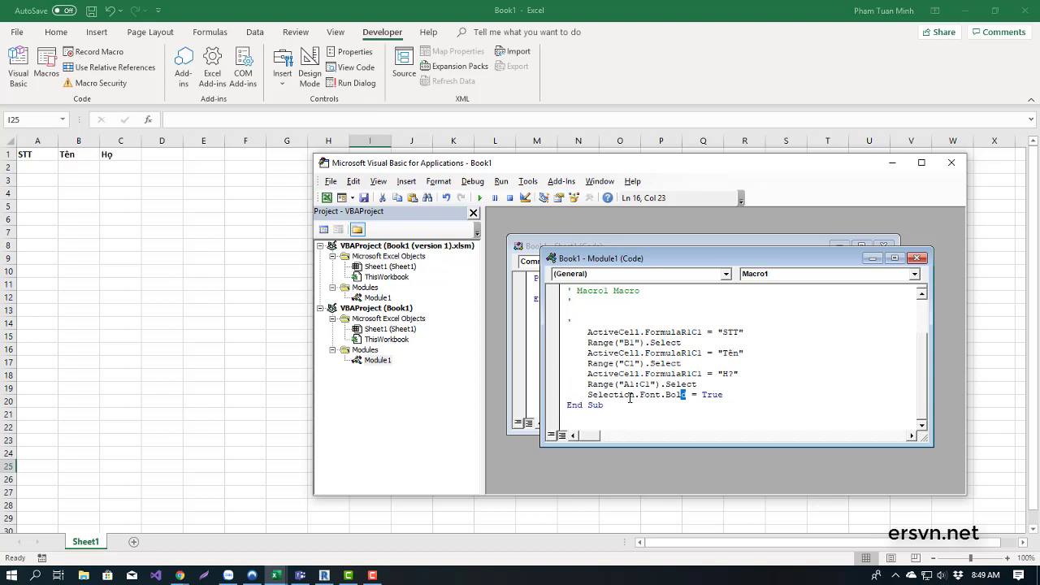
pyautogui.doubleClick(724, 395)
pyautogui.press('Right')
# Clear the headers in A1:C5 and make A1 the active cell.
pyautogui.click(105, 196)
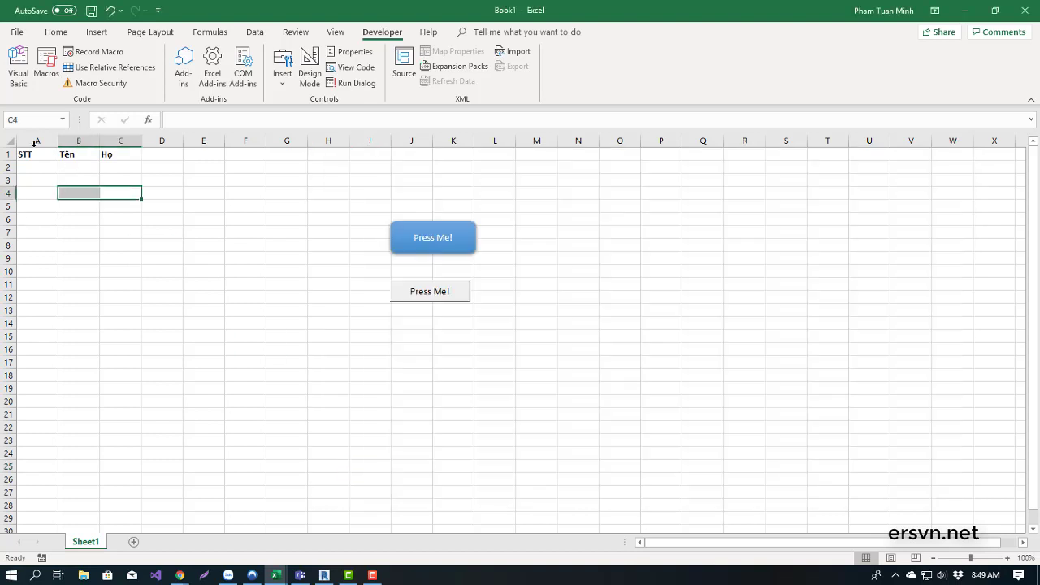
pyautogui.moveTo(28, 153); pyautogui.dragTo(139, 208)
pyautogui.press('Delete')
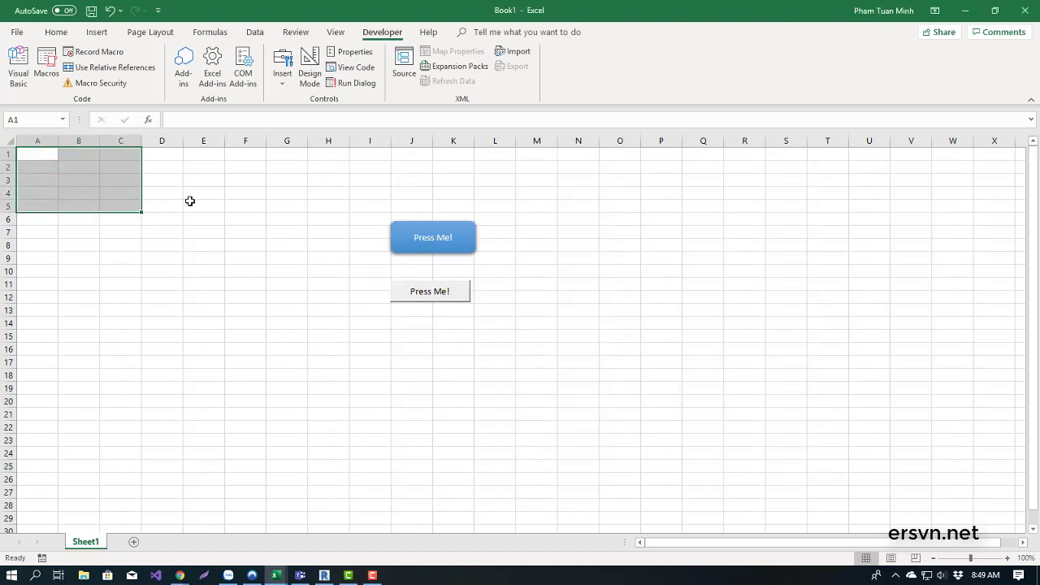
pyautogui.click(114, 188)
pyautogui.click(35, 155)
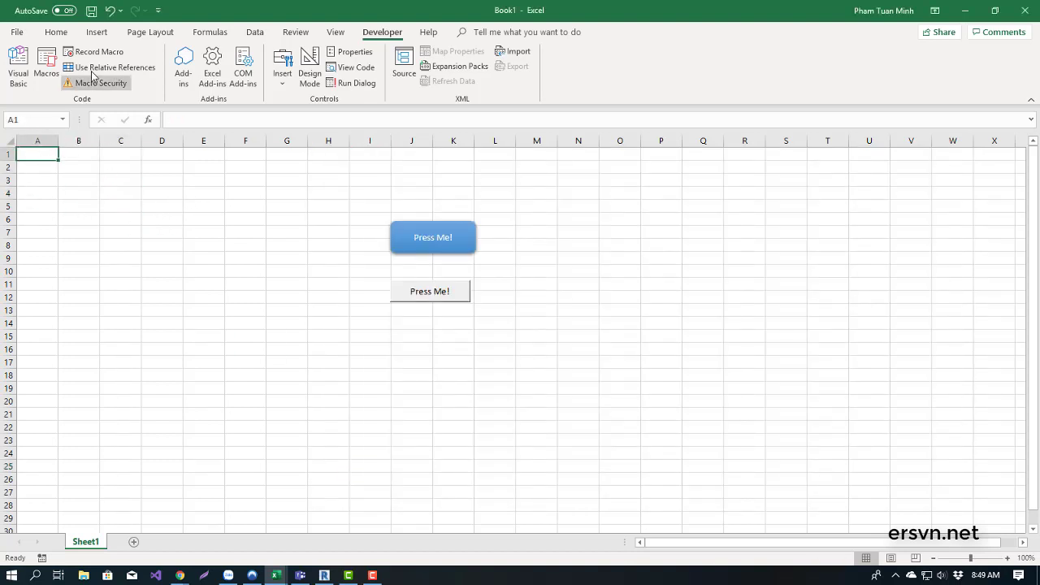
# Run Macro1 from the Macros list to rewrite the bold STT, Tên and H? headers.
pyautogui.click(46, 65)
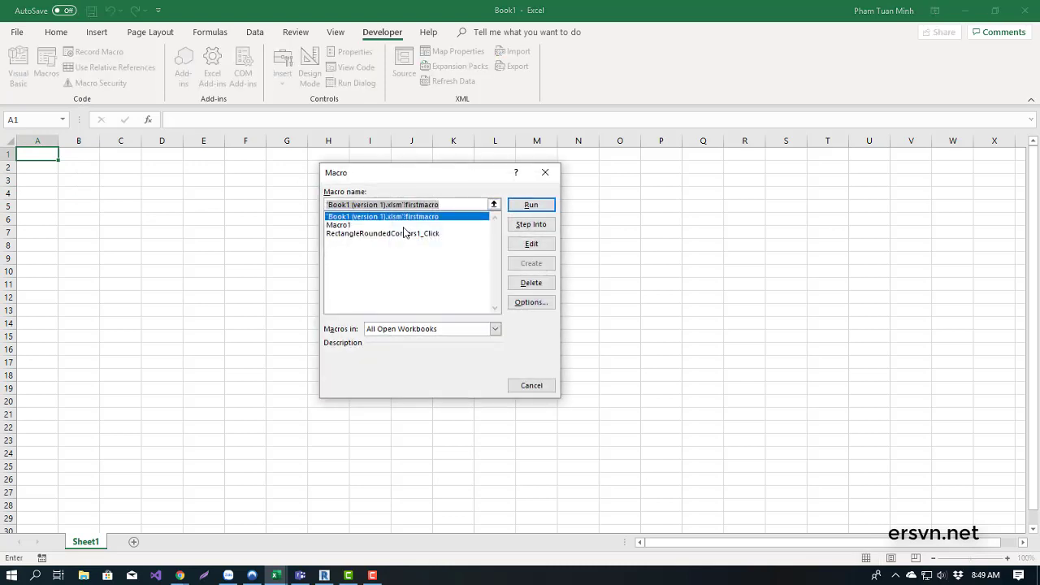
pyautogui.click(358, 226)
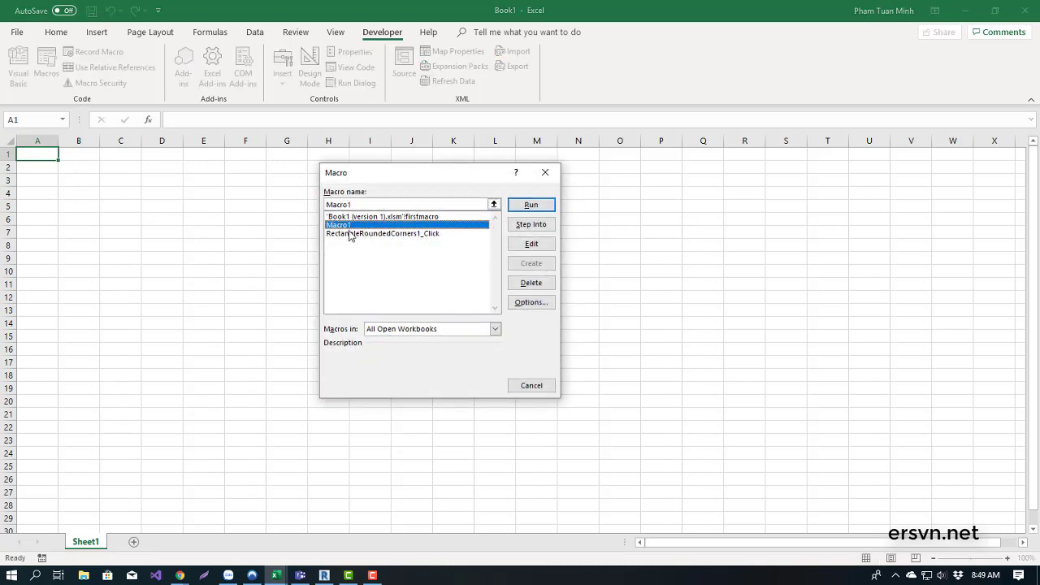
pyautogui.click(518, 206)
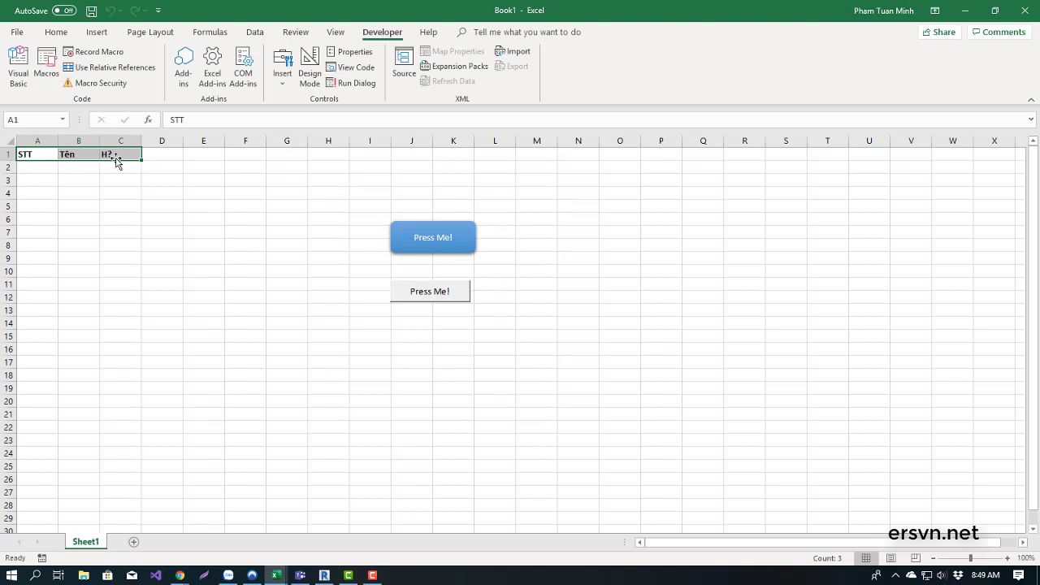
pyautogui.click(70, 180)
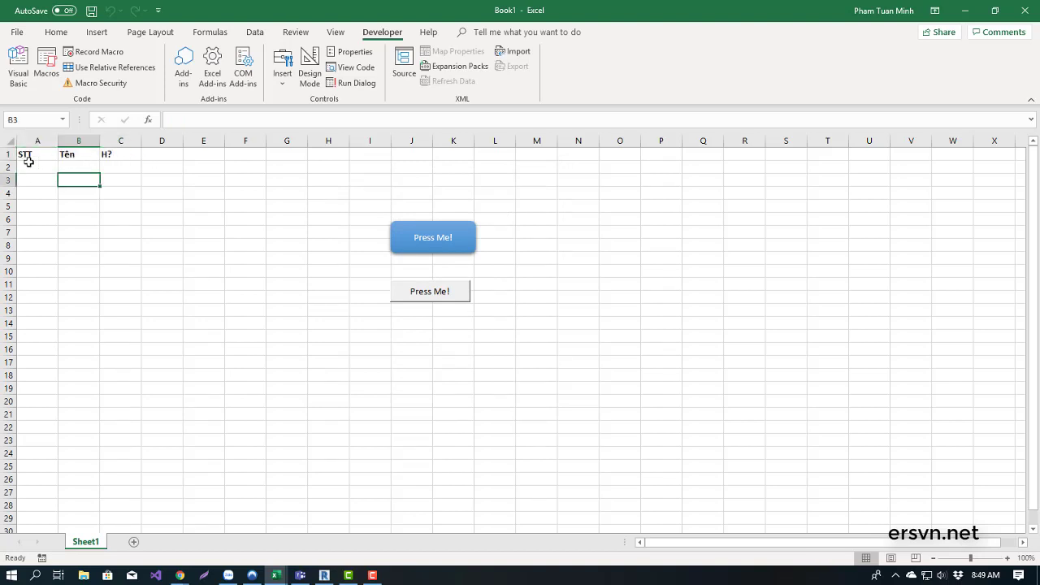
# Open the macro editor, try saving the workbook, and cancel the Save As dialog.
pyautogui.click(147, 195)
pyautogui.click(18, 69)
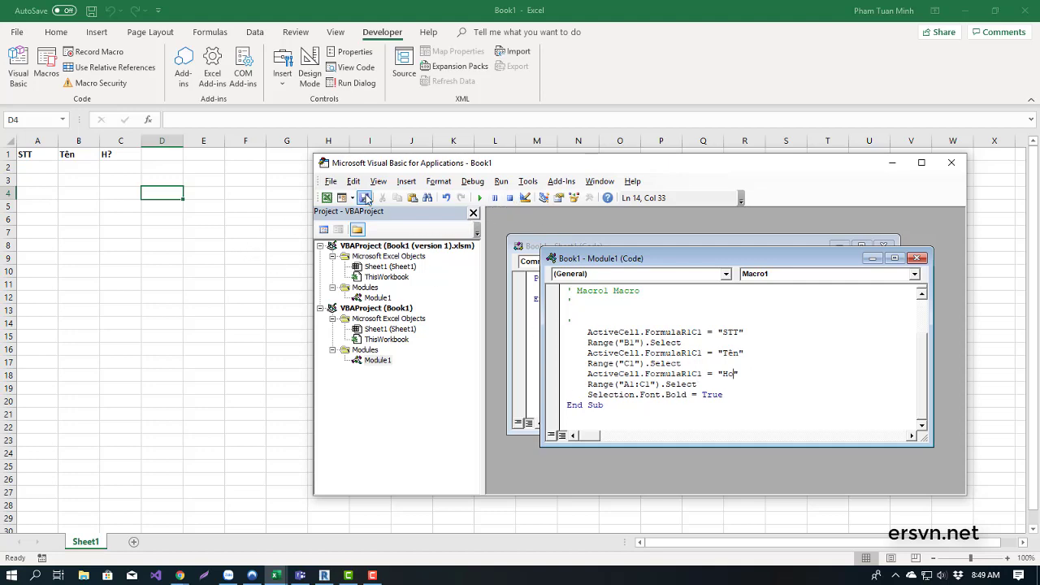
pyautogui.click(364, 198)
pyautogui.click(470, 309)
# Run Macro1 from the VBA editor with F3 active, so STT lands in F3.
pyautogui.click(159, 199)
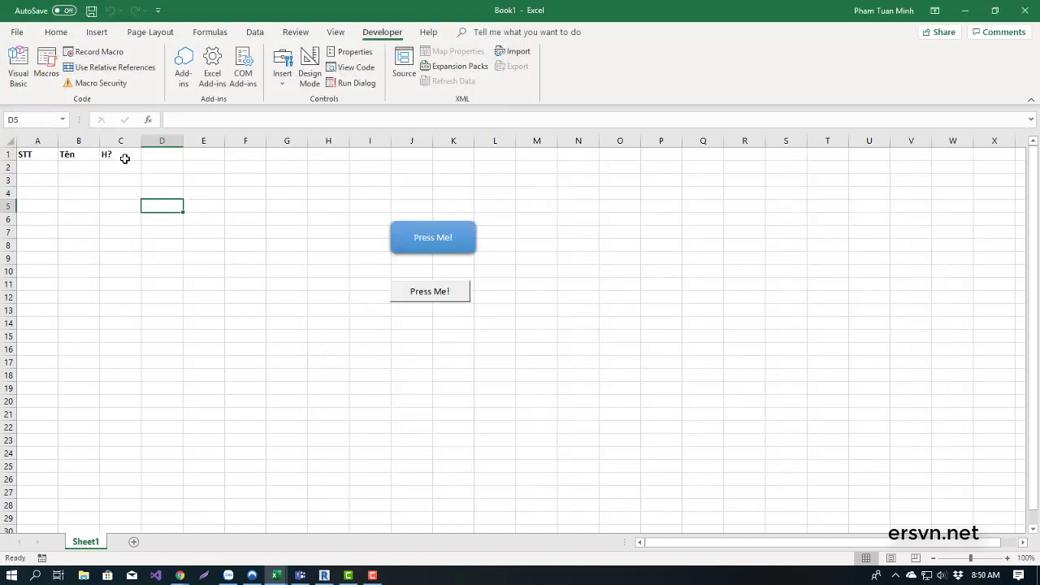
pyautogui.moveTo(122, 156); pyautogui.dragTo(24, 154)
pyautogui.click(241, 178)
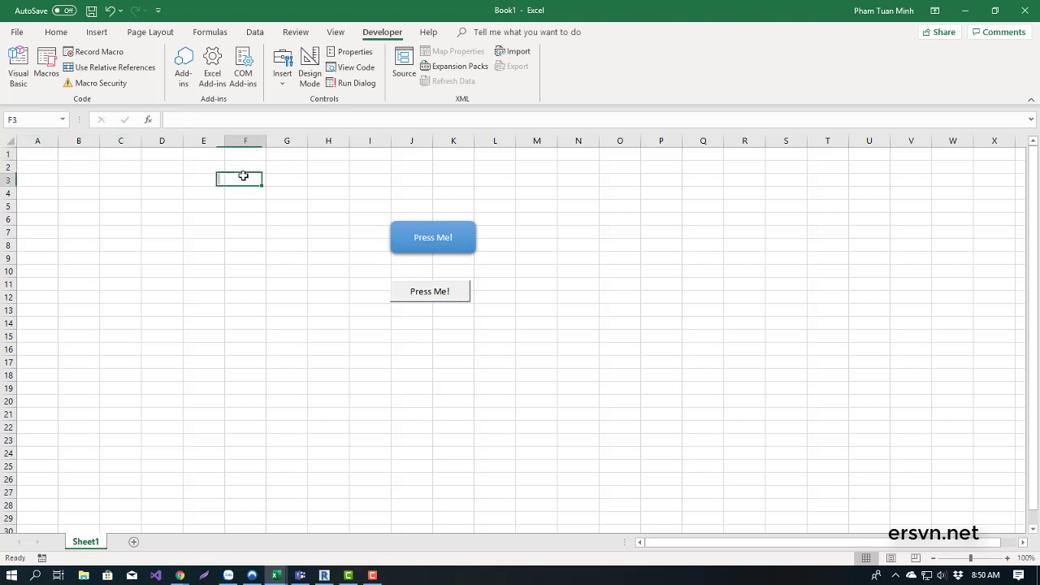
pyautogui.click(21, 77)
pyautogui.click(674, 363)
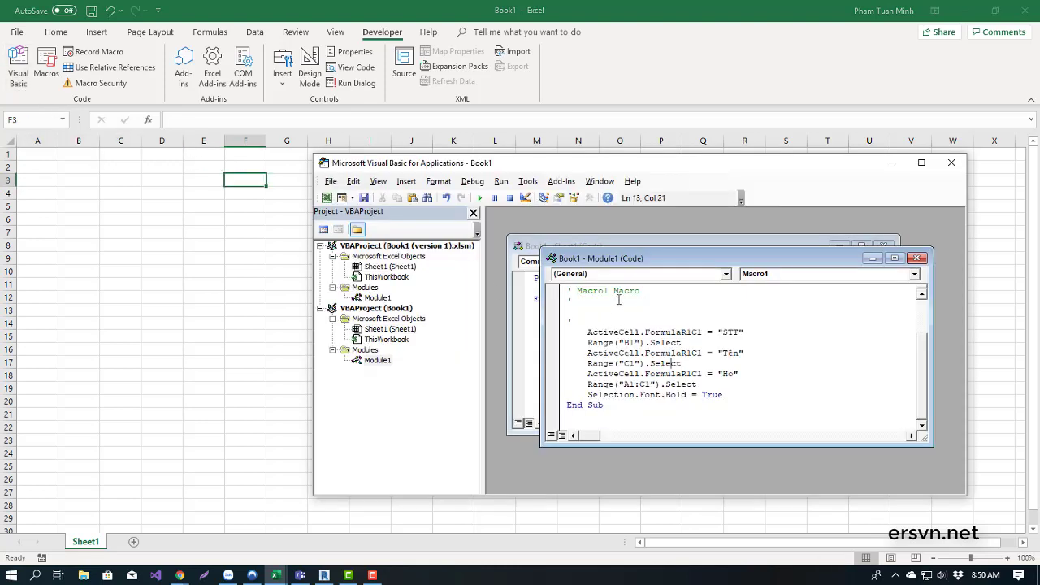
pyautogui.click(480, 198)
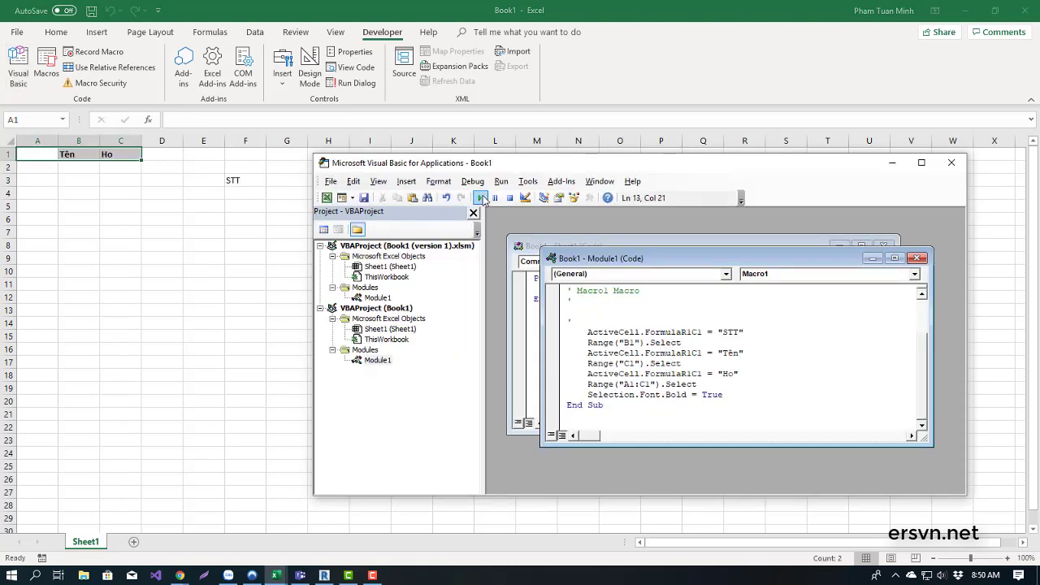
pyautogui.click(54, 179)
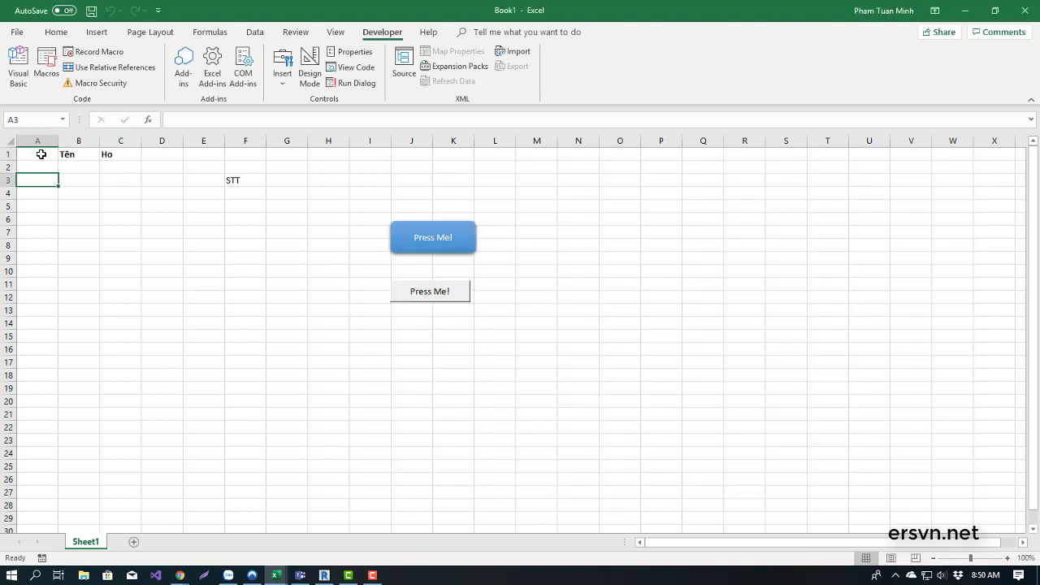
# Clear the row 1 headers, make A1 active, and rerun Macro1 to refill STT, Tên, Ho.
pyautogui.click(38, 155)
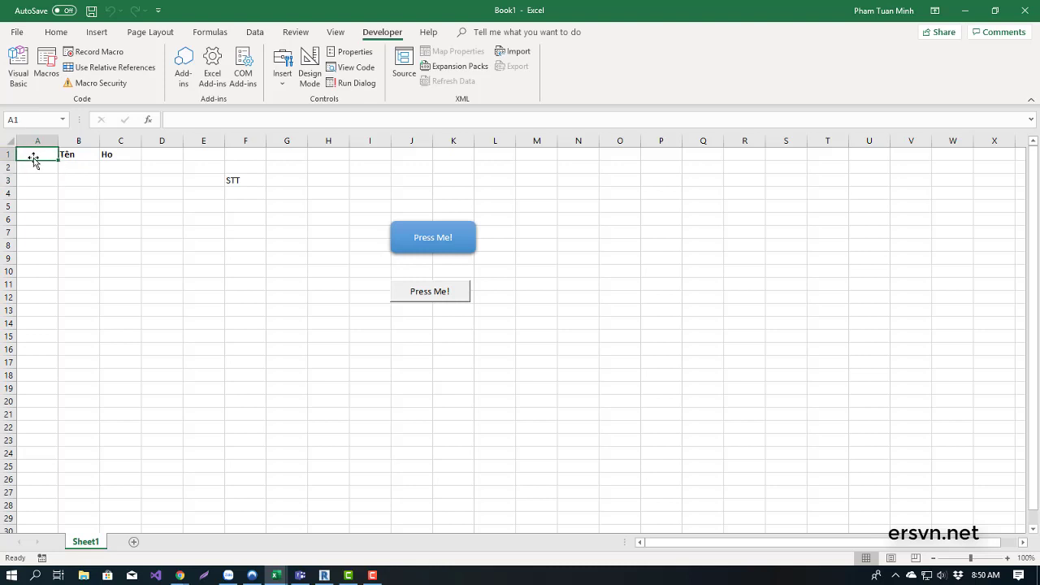
pyautogui.click(50, 209)
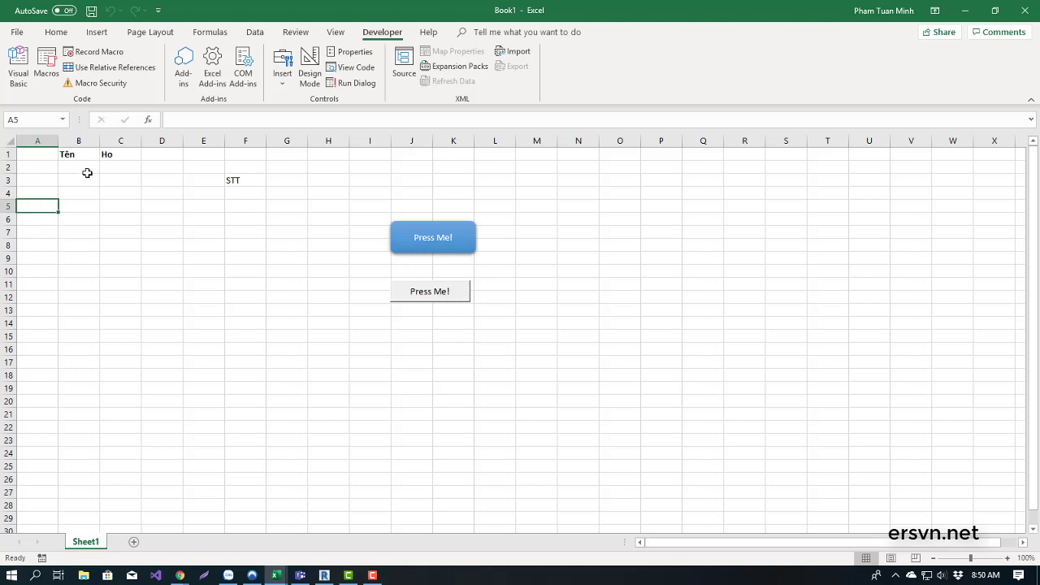
pyautogui.click(33, 156)
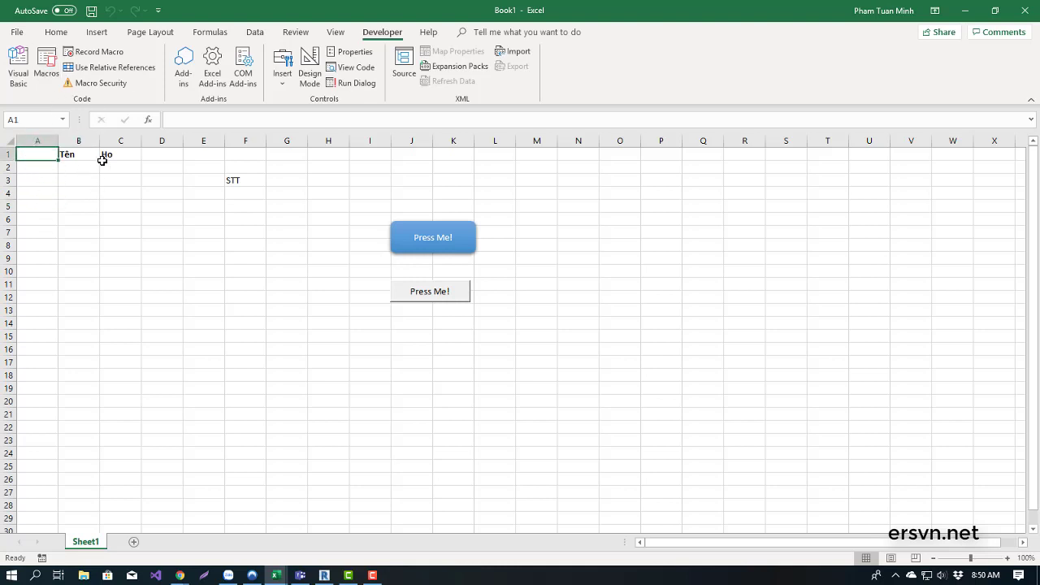
pyautogui.keyDown('shift'); pyautogui.click(103, 160); pyautogui.keyUp('shift')
pyautogui.press('Delete')
pyautogui.click(36, 155)
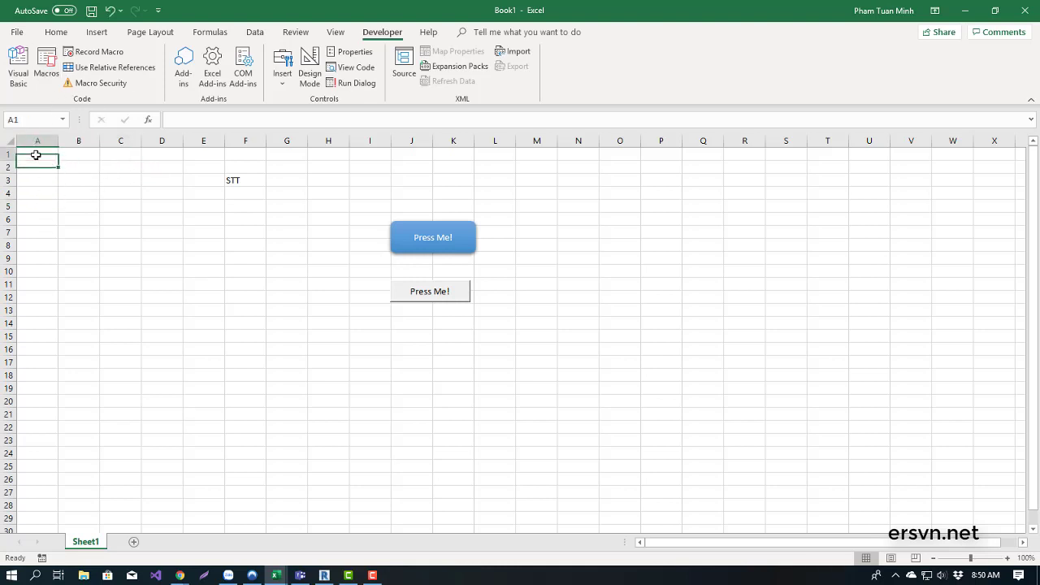
pyautogui.click(18, 66)
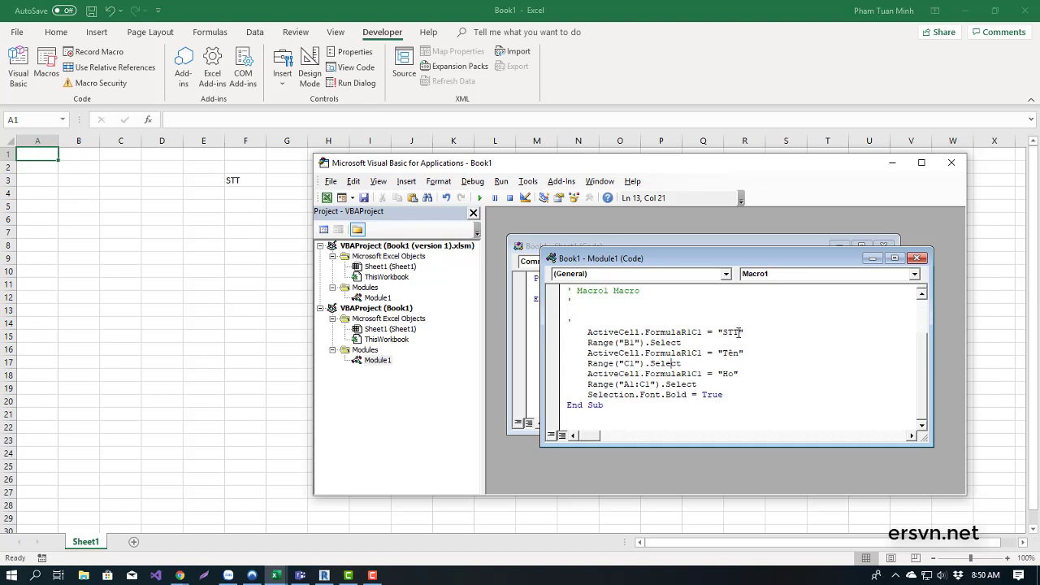
pyautogui.click(479, 197)
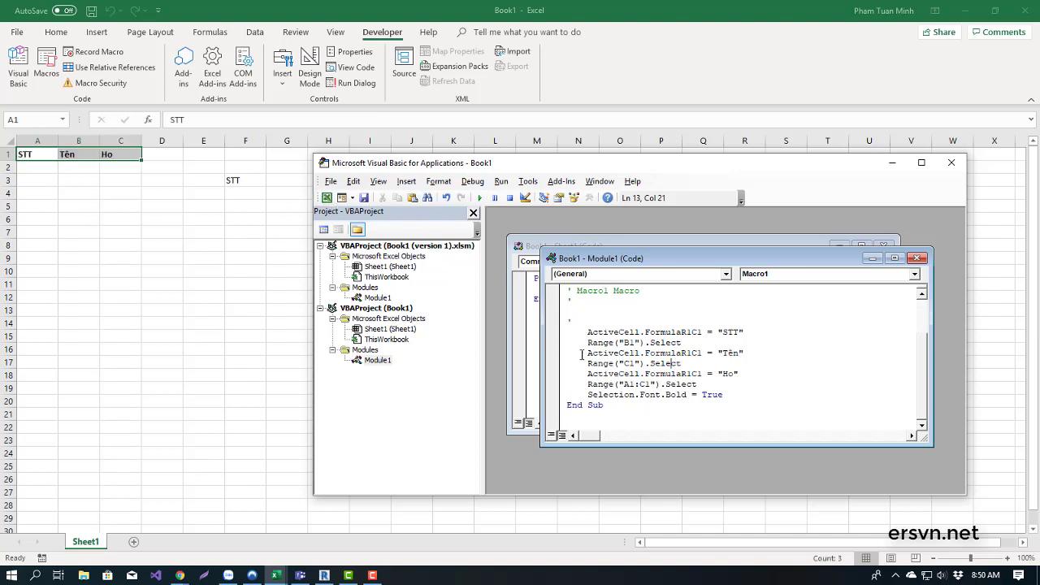
pyautogui.click(97, 195)
pyautogui.moveTo(31, 154)
pyautogui.mouseDown()
pyautogui.moveTo(96, 166)
pyautogui.moveTo(123, 156)
pyautogui.mouseUp()
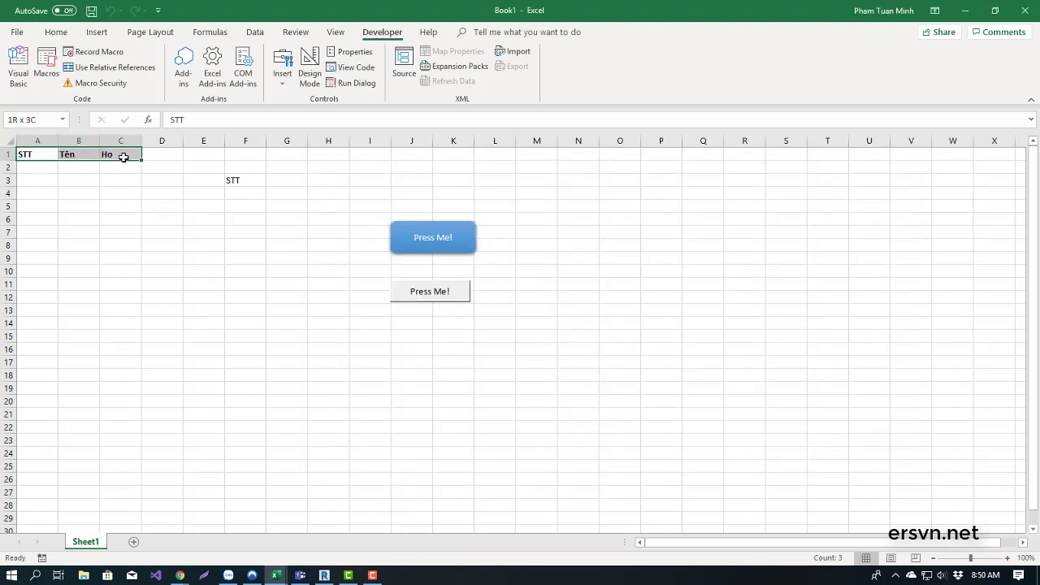
# Clear row 1, then remove the quoted STT value from Macro1's first line, dismissing the compile error.
pyautogui.press('Delete')
pyautogui.click(18, 67)
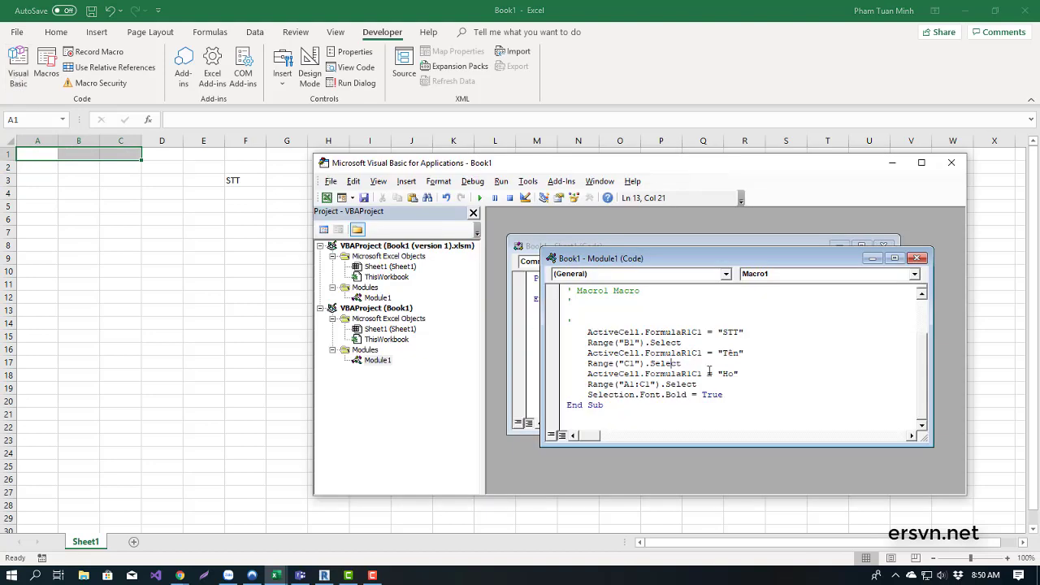
pyautogui.click(698, 343)
pyautogui.moveTo(683, 342); pyautogui.dragTo(648, 344)
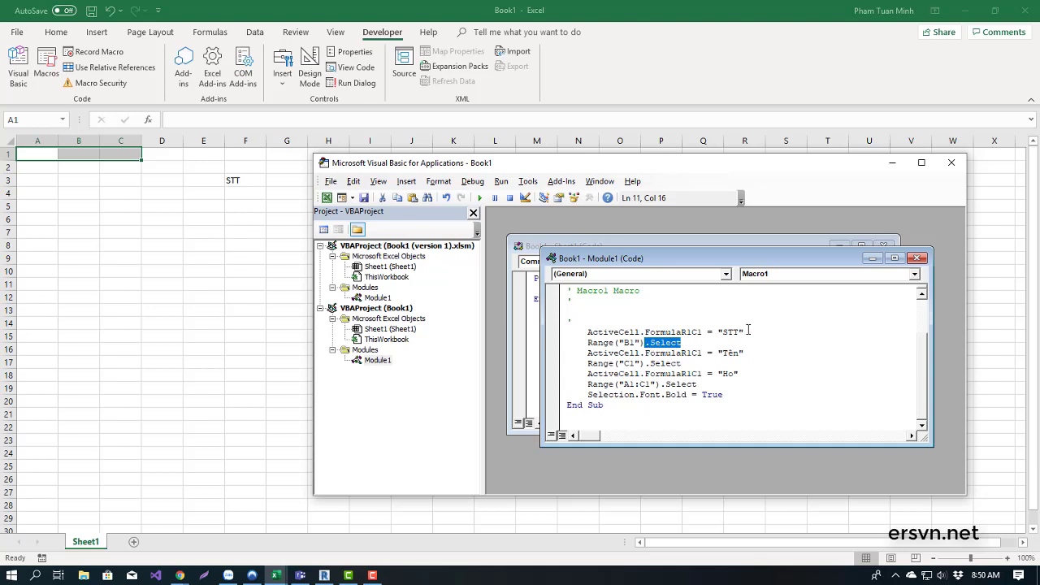
pyautogui.moveTo(746, 332); pyautogui.dragTo(718, 333)
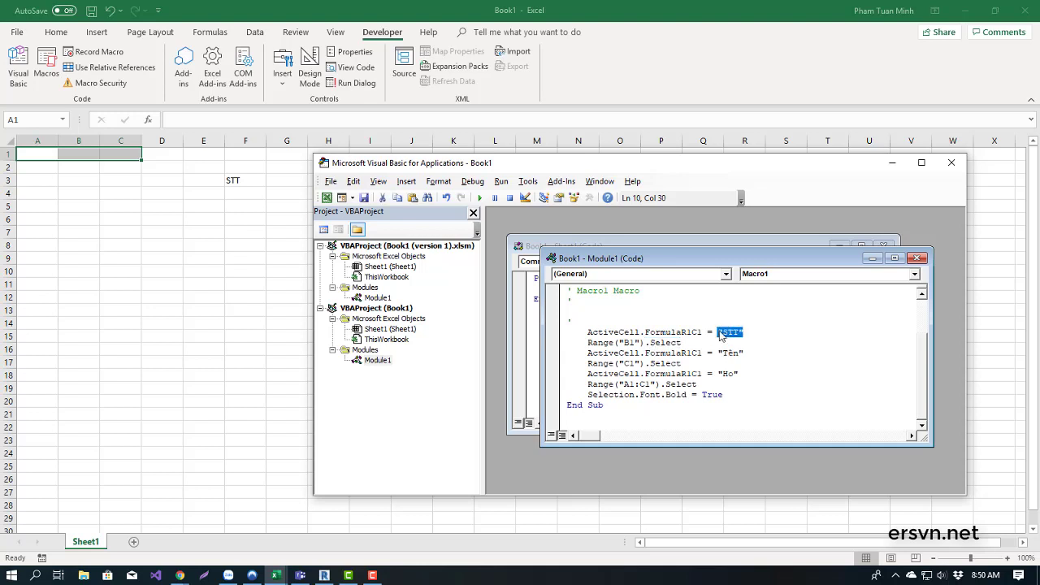
pyautogui.press('Delete')
pyautogui.click(684, 342)
pyautogui.click(517, 340)
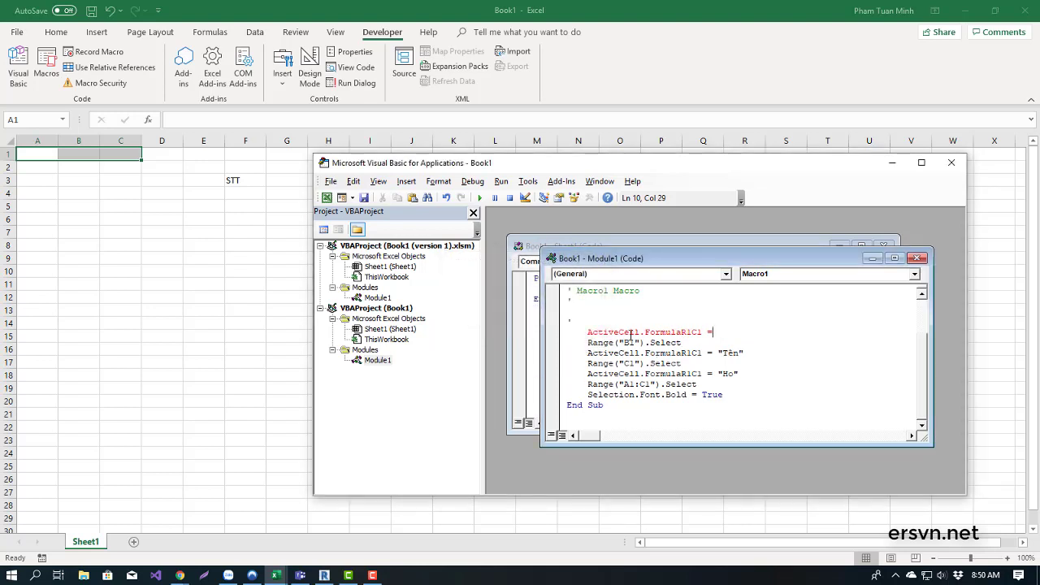
# Replace the ActiveCell STT line and the Range B1 Select call with = "STT".
pyautogui.doubleClick(630, 335)
pyautogui.click(631, 333)
pyautogui.moveTo(716, 331); pyautogui.dragTo(546, 332)
pyautogui.press('Delete')
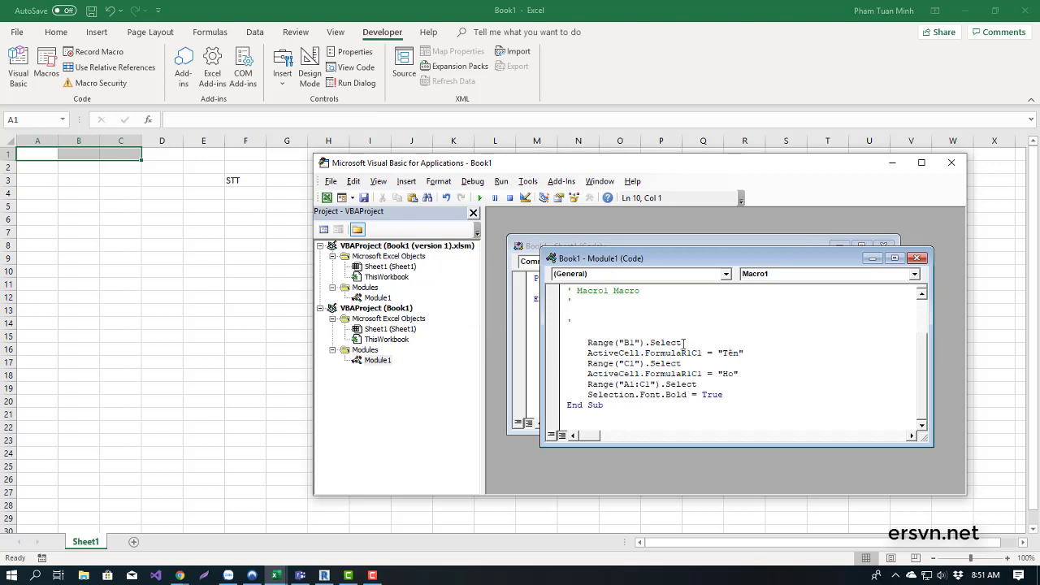
pyautogui.moveTo(683, 342); pyautogui.dragTo(649, 342)
pyautogui.press('Delete')
pyautogui.write('= "STT"')
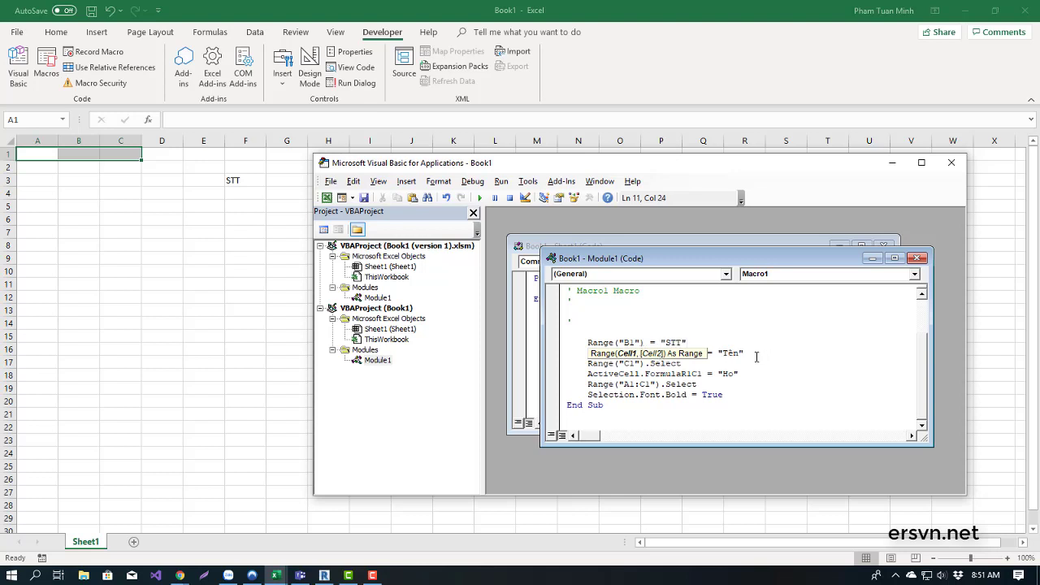
# Move the Tên value onto the C1 range line and duplicate that assignment line.
pyautogui.click(757, 354)
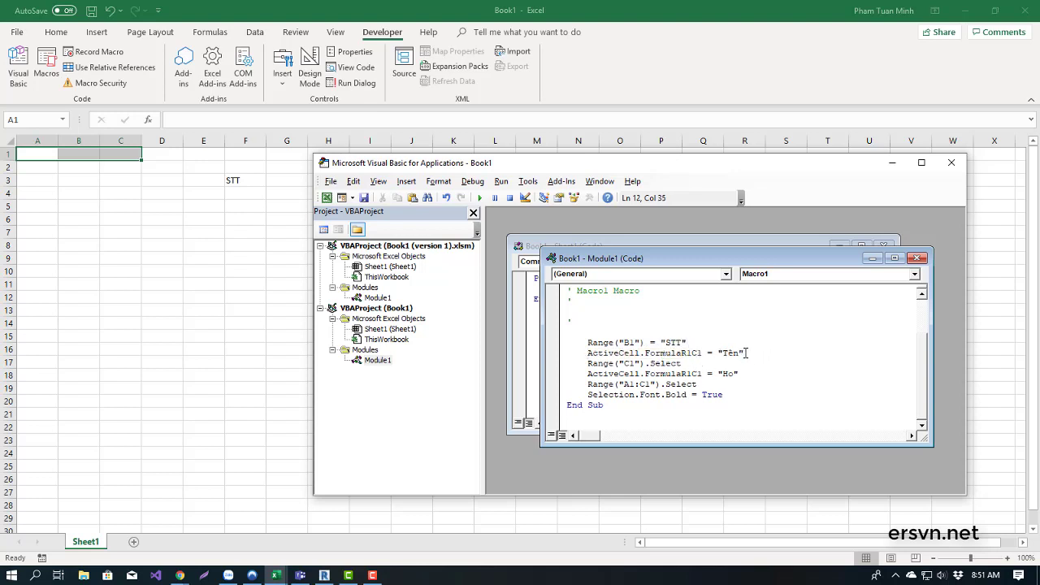
pyautogui.moveTo(746, 354); pyautogui.dragTo(649, 364)
pyautogui.write('=')
pyautogui.write('"Tên"')
pyautogui.moveTo(738, 374); pyautogui.dragTo(718, 374)
pyautogui.hotkey('shift', 'Left')
pyautogui.hotkey('shift', 'Left')
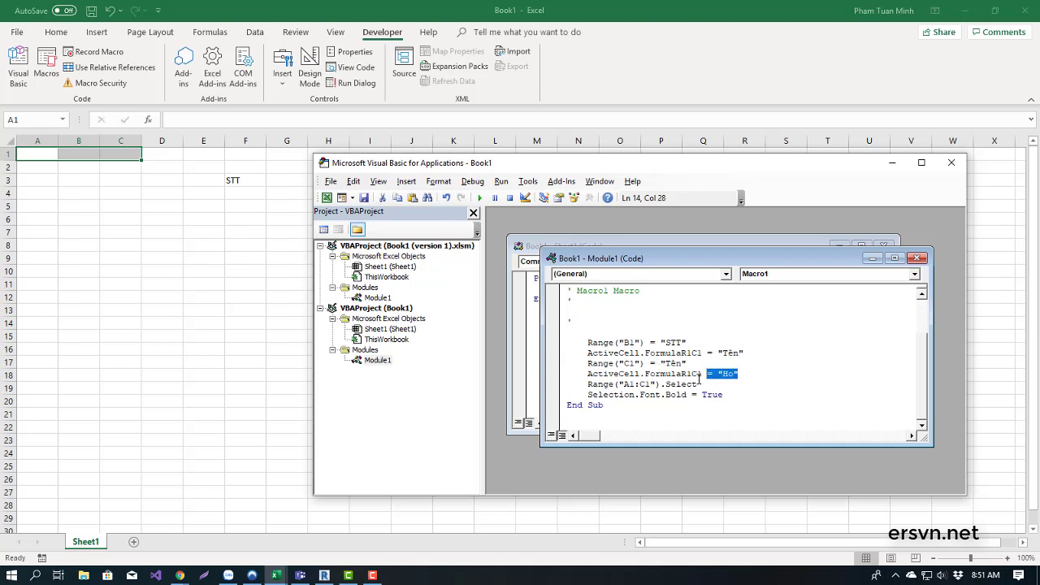
pyautogui.moveTo(702, 383); pyautogui.dragTo(660, 384)
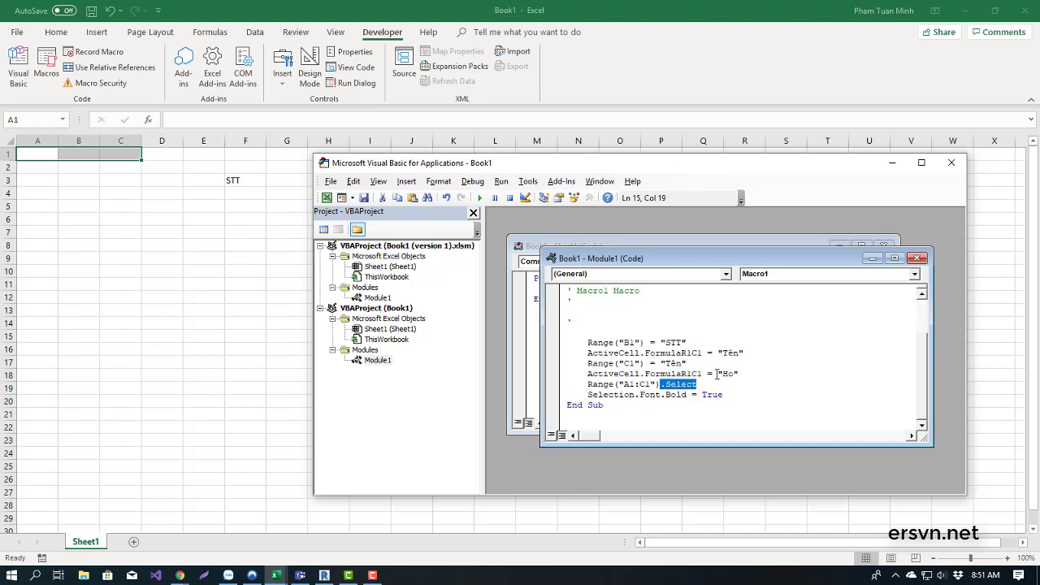
pyautogui.click(713, 374)
pyautogui.moveTo(686, 364); pyautogui.dragTo(587, 364)
pyautogui.hotkey('ctrl', 'c')
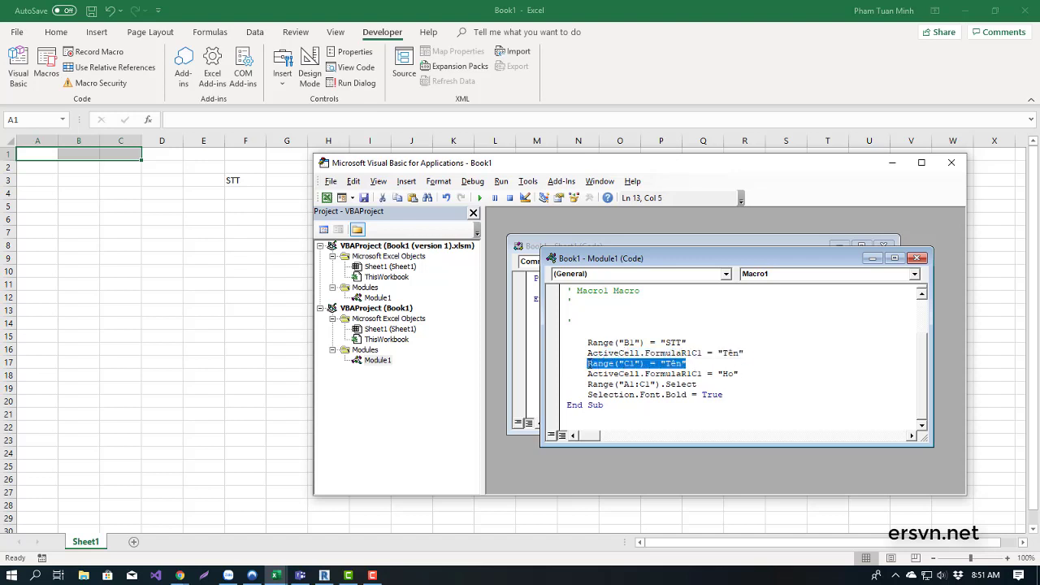
pyautogui.click(702, 367)
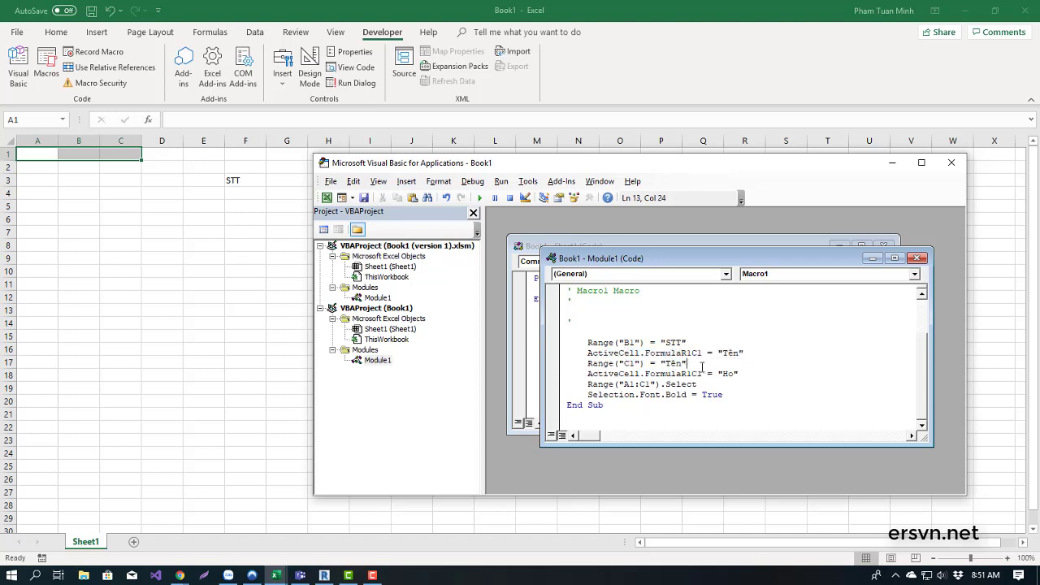
pyautogui.press('Return')
pyautogui.hotkey('ctrl', 'v')
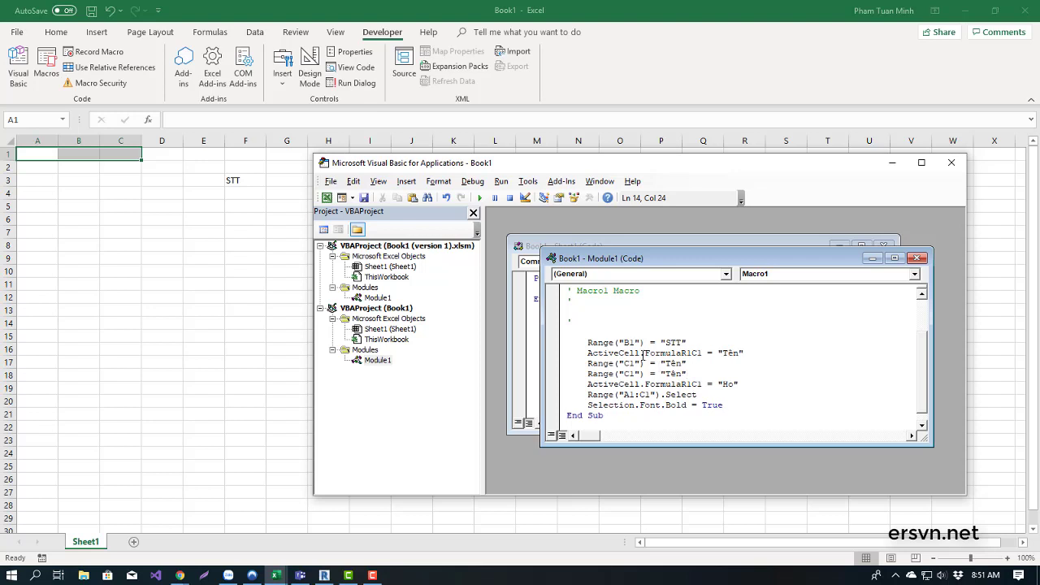
# Change the range references to A1 and B1 and set the duplicated line's value to Ho.
pyautogui.click(630, 342)
pyautogui.press('BackSpace')
pyautogui.write('A')
pyautogui.press('BackSpace')
pyautogui.write('B')
pyautogui.moveTo(740, 387); pyautogui.dragTo(661, 375)
pyautogui.write('"Ho"')
# Delete the leftover ActiveCell Tên and Ho lines from Macro1.
pyautogui.click(549, 355)
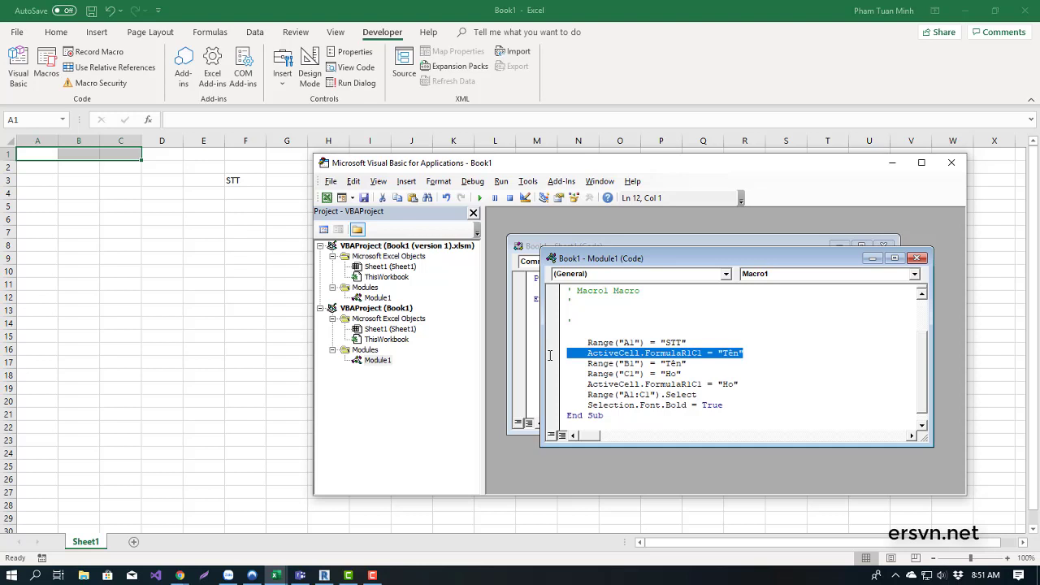
pyautogui.press('Delete')
pyautogui.press('BackSpace')
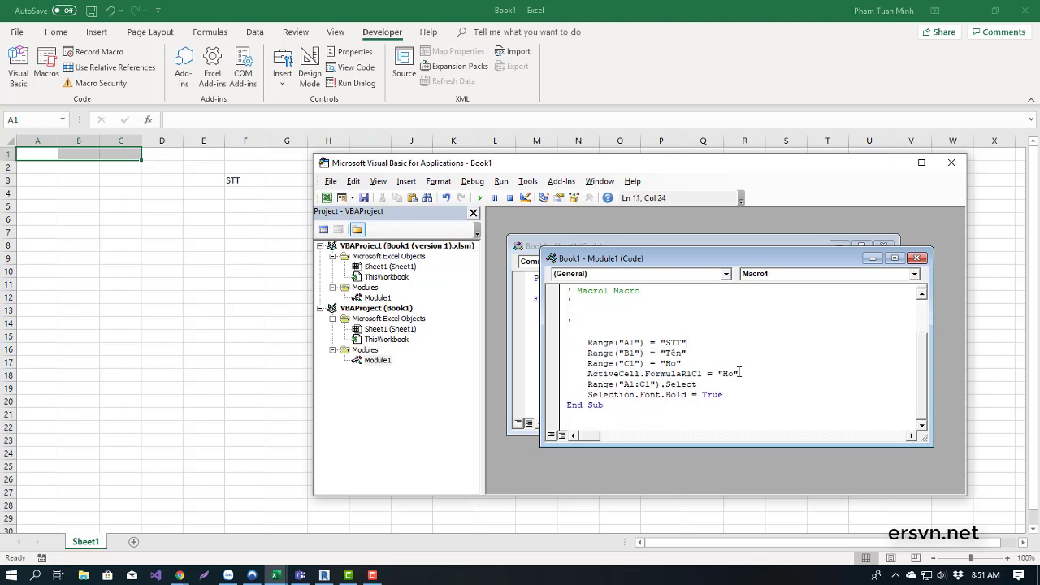
pyautogui.moveTo(739, 373); pyautogui.dragTo(567, 373)
pyautogui.press('Delete')
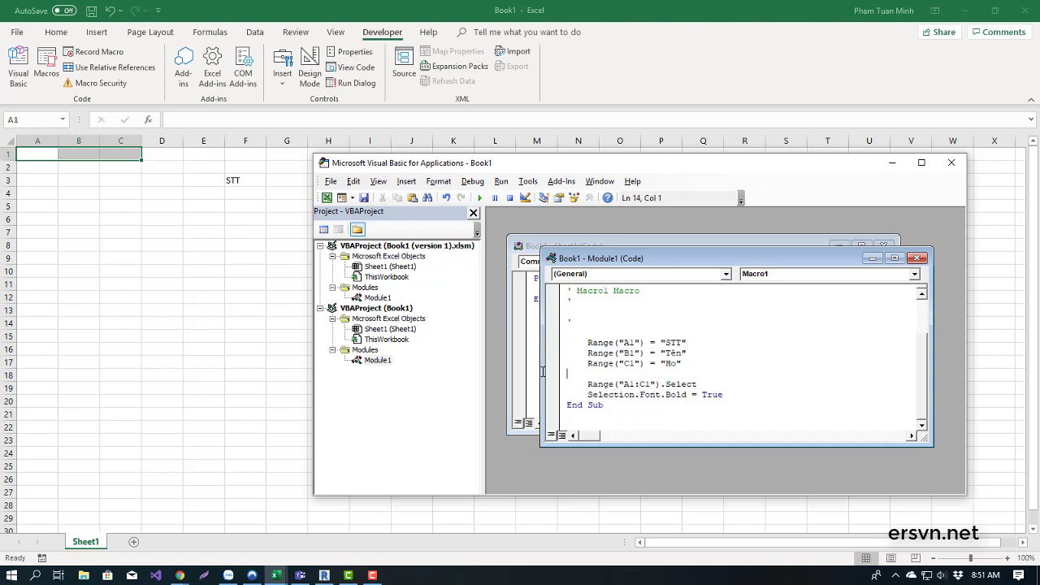
pyautogui.press('BackSpace')
pyautogui.moveTo(571, 333); pyautogui.dragTo(584, 333)
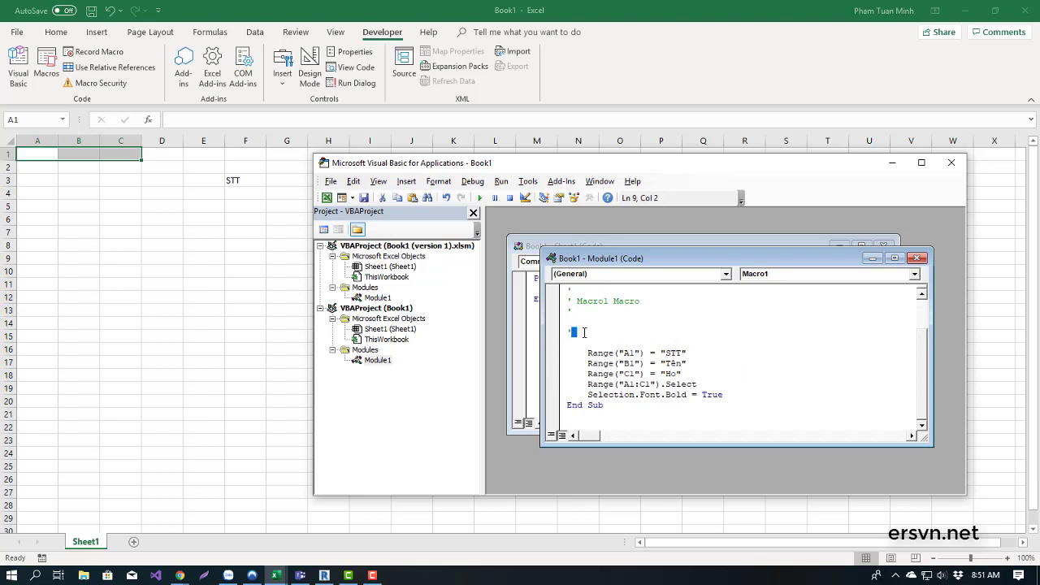
pyautogui.click(607, 342)
# Run the revised Macro1 from the VBA editor, filling A1:C1 with bold STT, Tên and Ho.
pyautogui.click(674, 326)
pyautogui.click(91, 196)
pyautogui.click(63, 268)
pyautogui.click(197, 270)
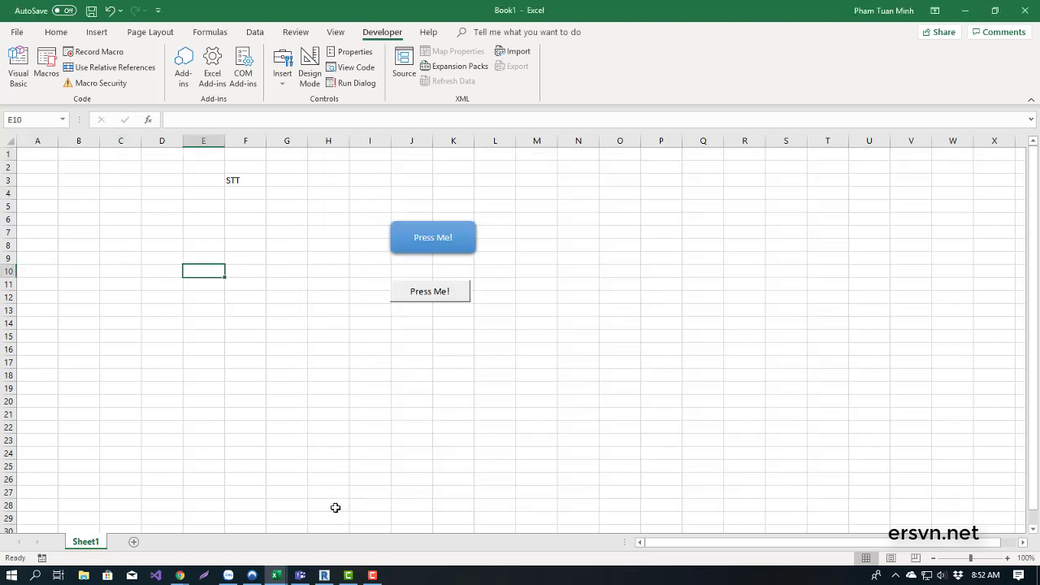
pyautogui.click(277, 575)
pyautogui.click(416, 524)
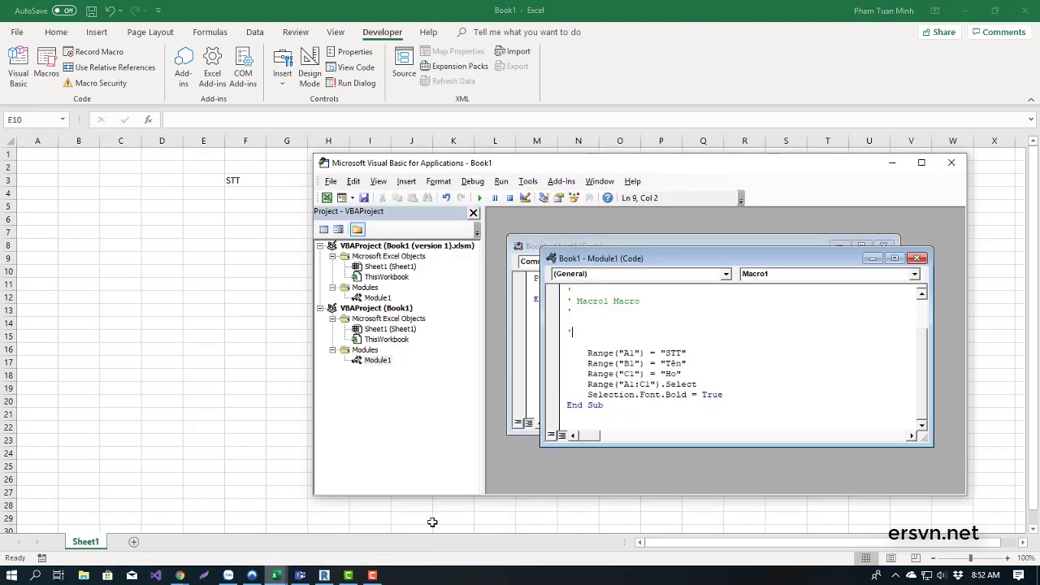
pyautogui.moveTo(635, 266); pyautogui.dragTo(629, 266)
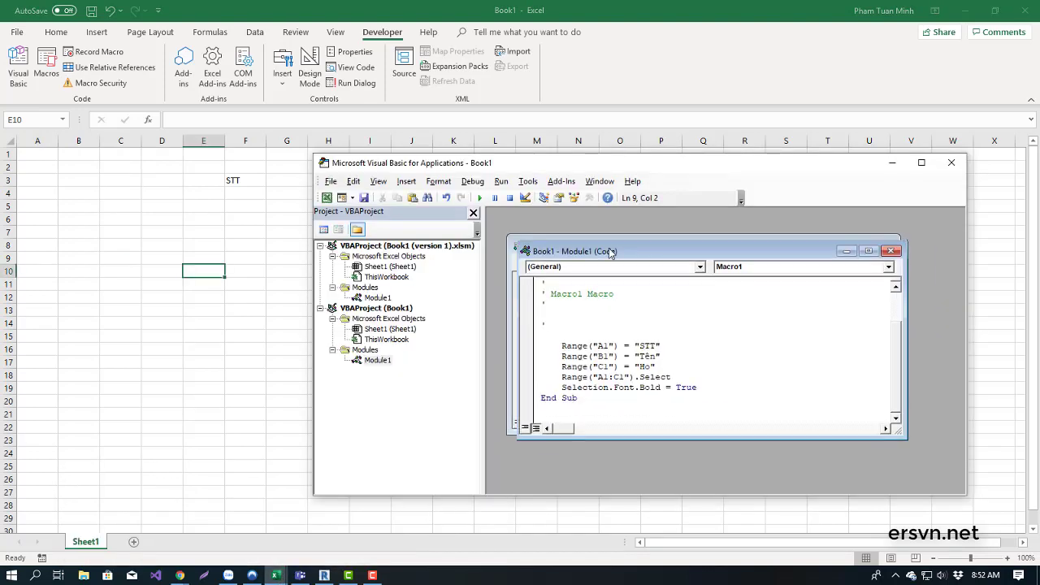
pyautogui.click(481, 199)
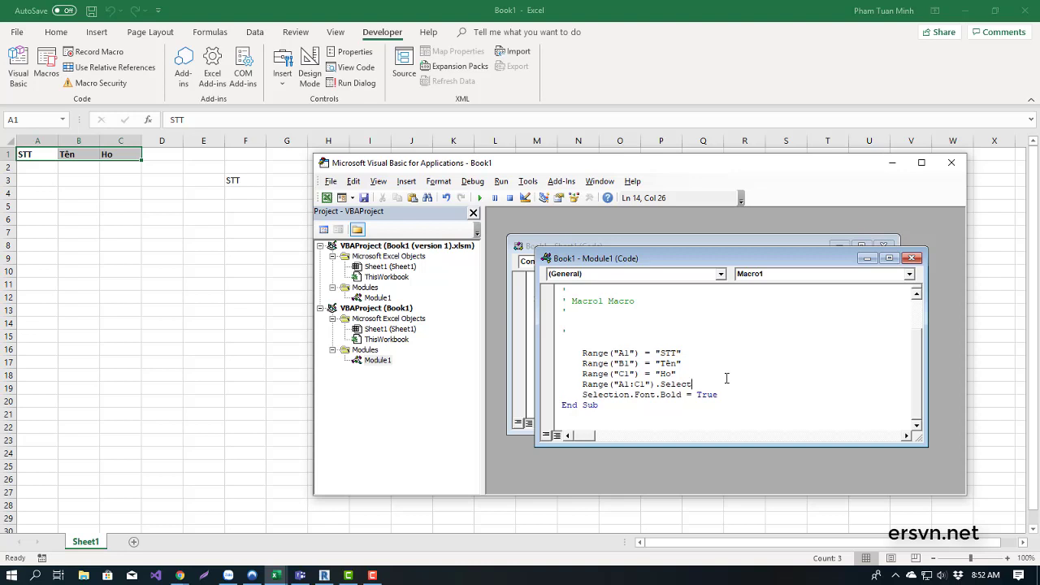
pyautogui.click(260, 255)
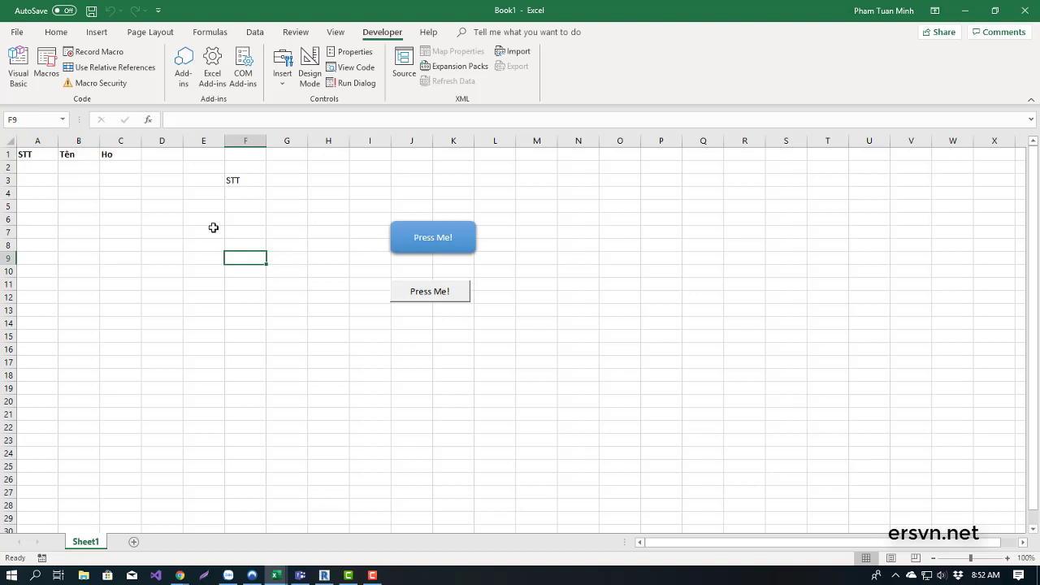
# Clear the headers in A1:C1 and the stray STT in F3.
pyautogui.click(145, 216)
pyautogui.click(31, 156)
pyautogui.moveTo(83, 155); pyautogui.dragTo(104, 157)
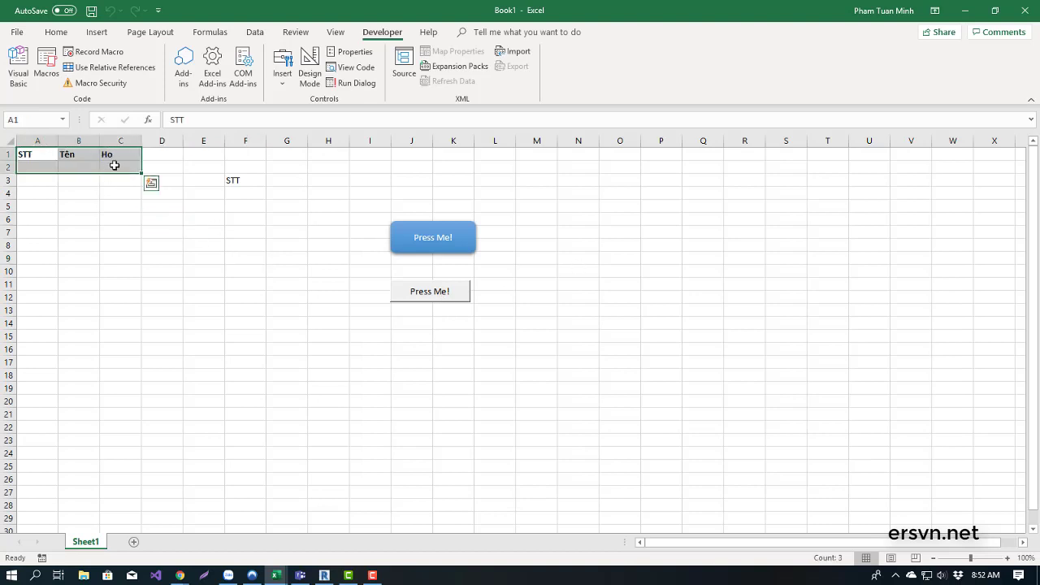
pyautogui.press('Delete')
pyautogui.click(273, 271)
pyautogui.click(255, 186)
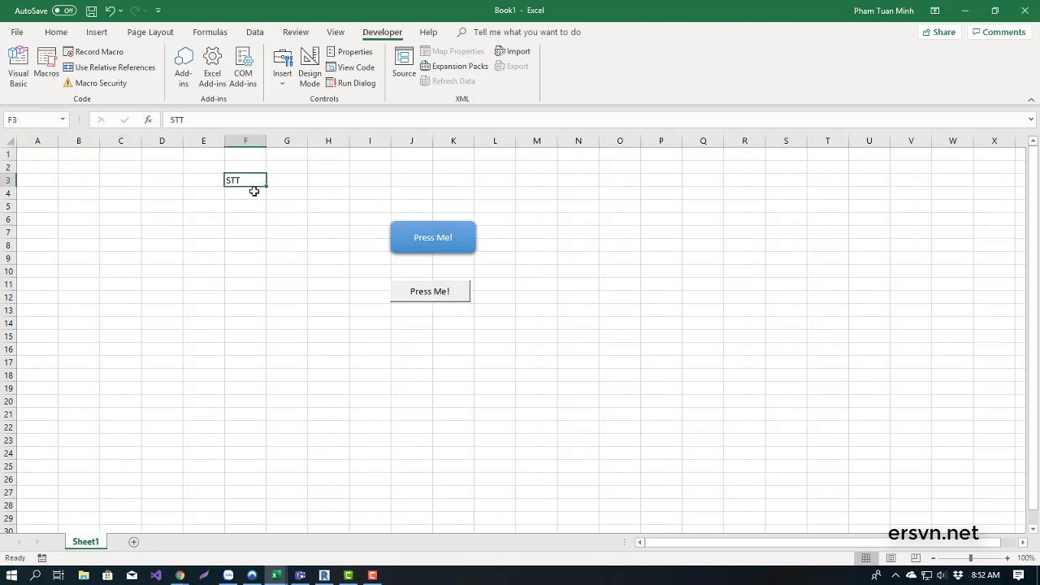
pyautogui.press('Delete')
pyautogui.click(410, 321)
pyautogui.click(443, 350)
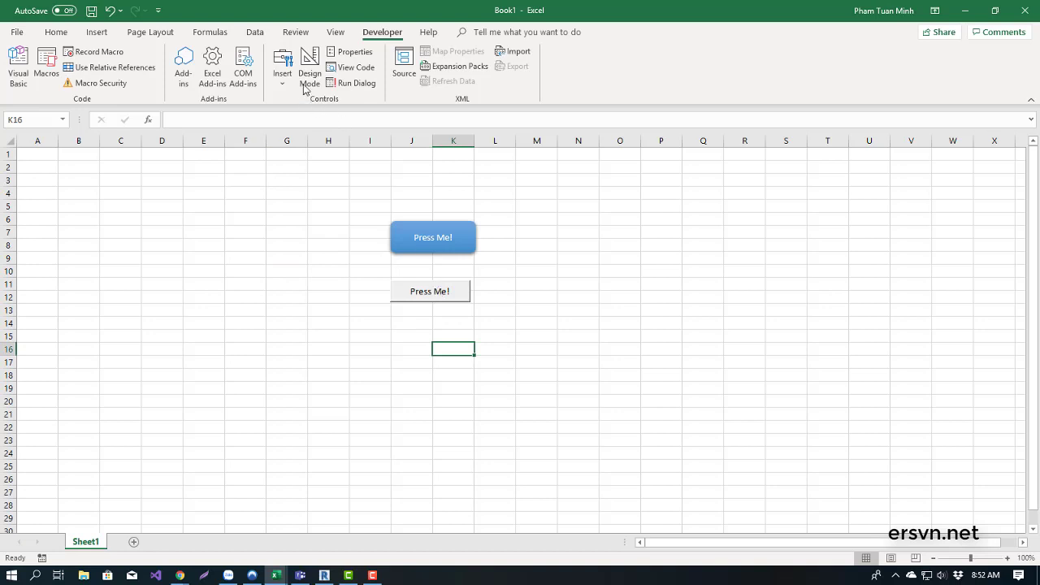
# In Design Mode, assign Macro1 to the blue Press Me! shape.
pyautogui.click(306, 86)
pyautogui.rightClick(437, 292)
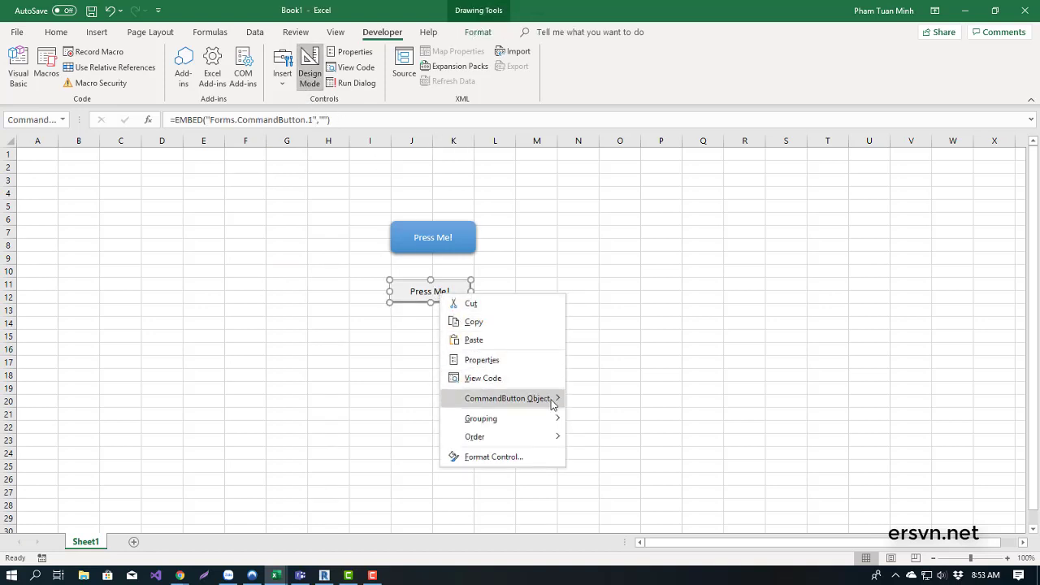
pyautogui.moveTo(552, 402)
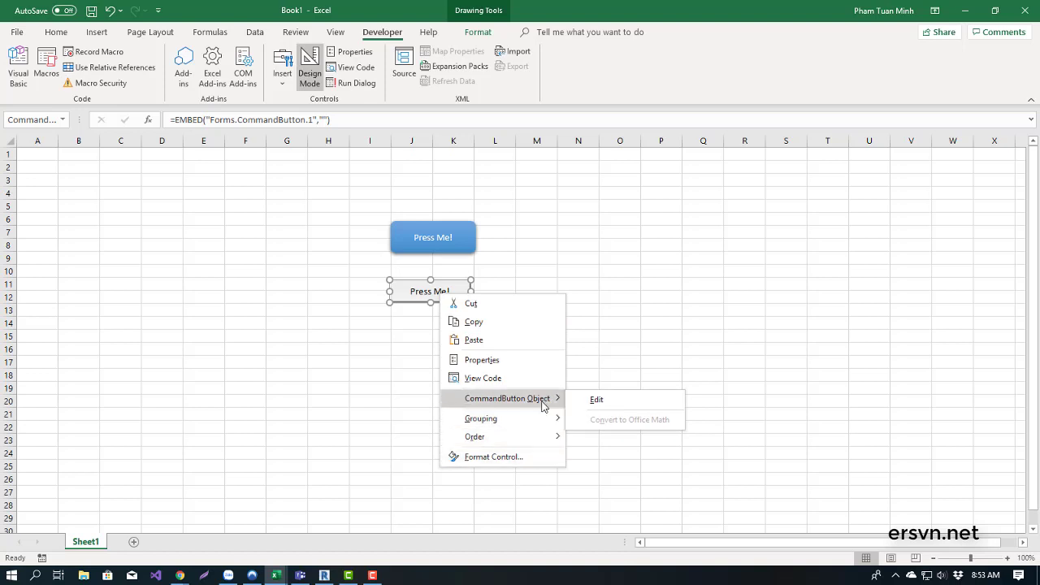
pyautogui.click(490, 236)
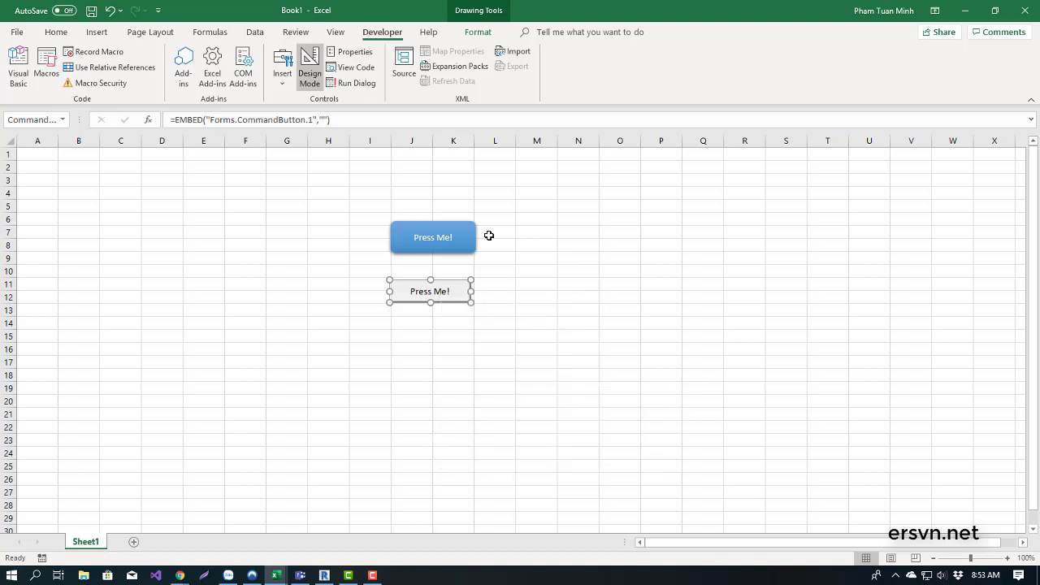
pyautogui.rightClick(439, 231)
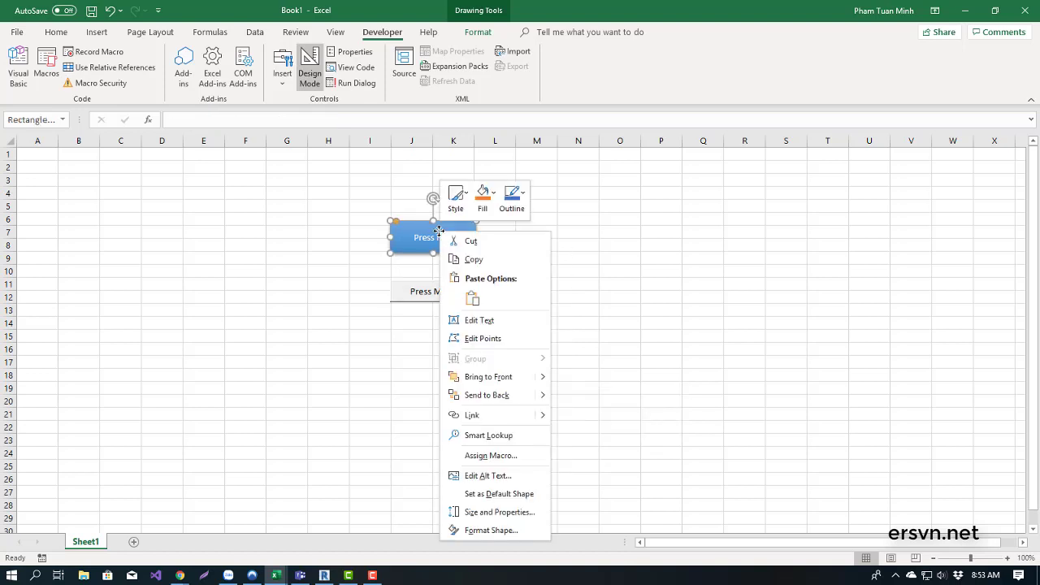
pyautogui.click(509, 458)
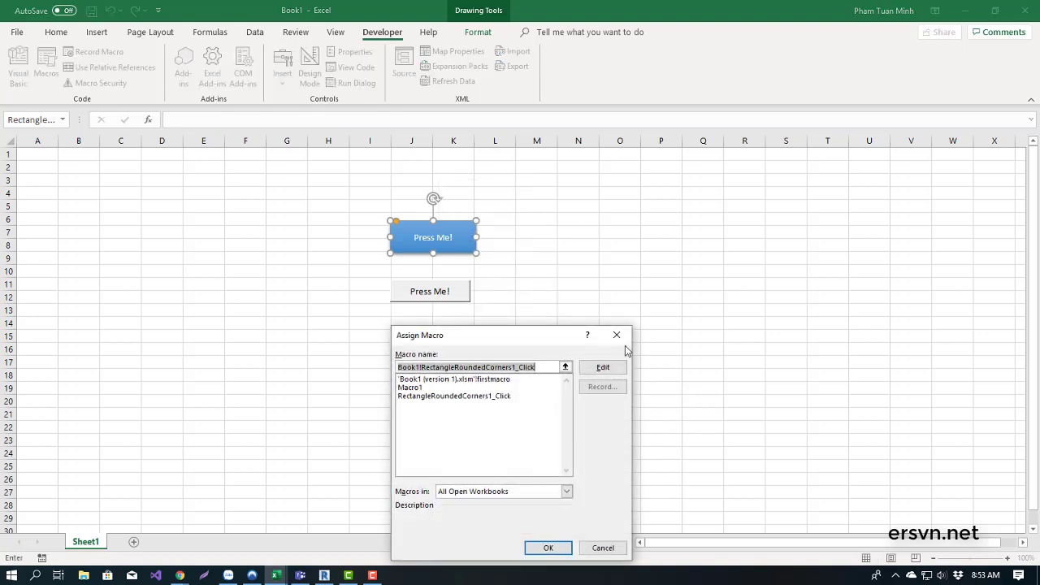
pyautogui.click(416, 387)
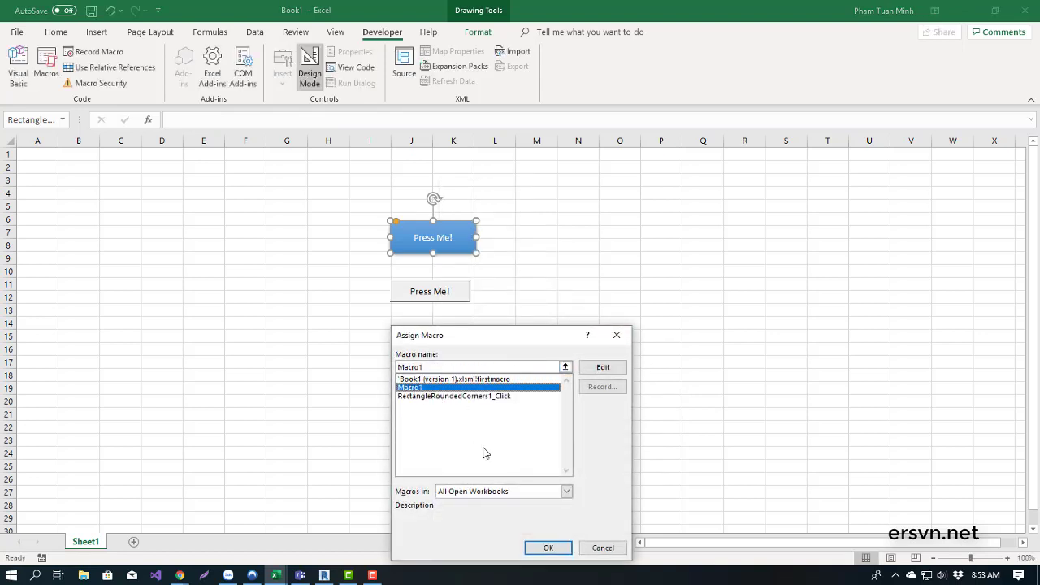
pyautogui.click(549, 548)
pyautogui.click(578, 258)
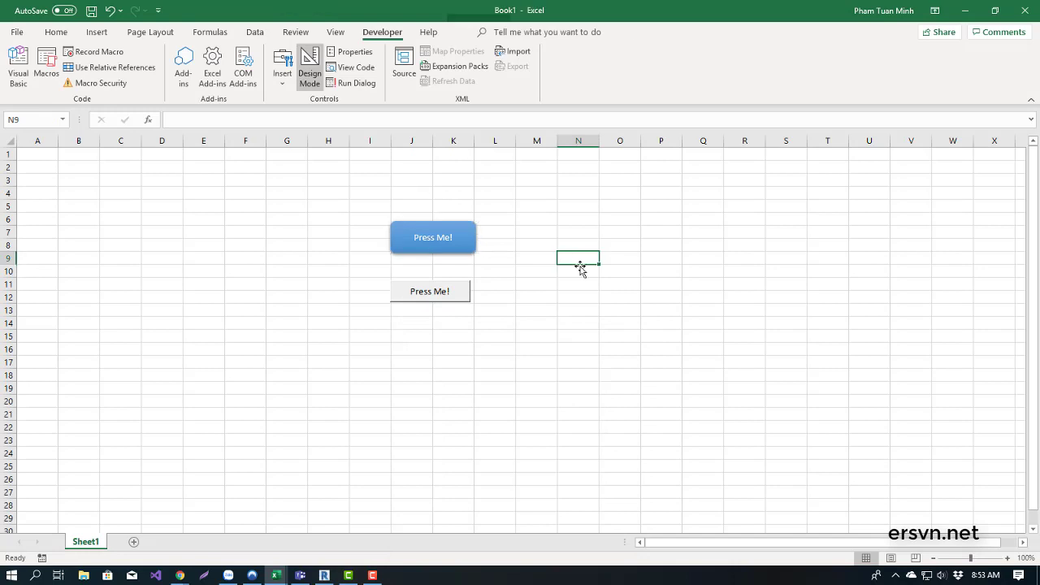
# Test the blue shape: it fills A1:C1, then refills them after clearing.
pyautogui.click(438, 248)
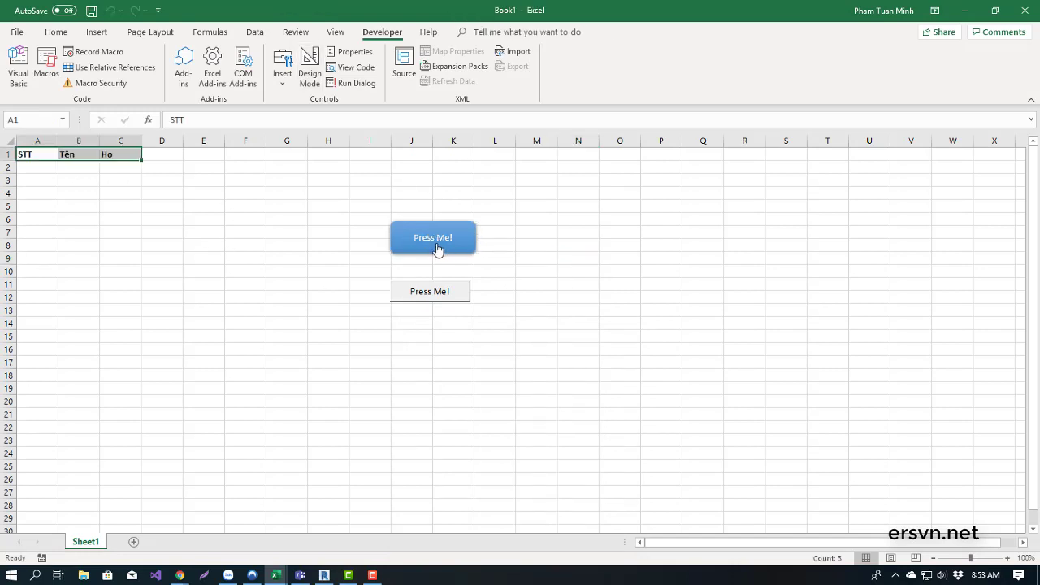
pyautogui.click(207, 204)
pyautogui.moveTo(29, 155); pyautogui.dragTo(133, 165)
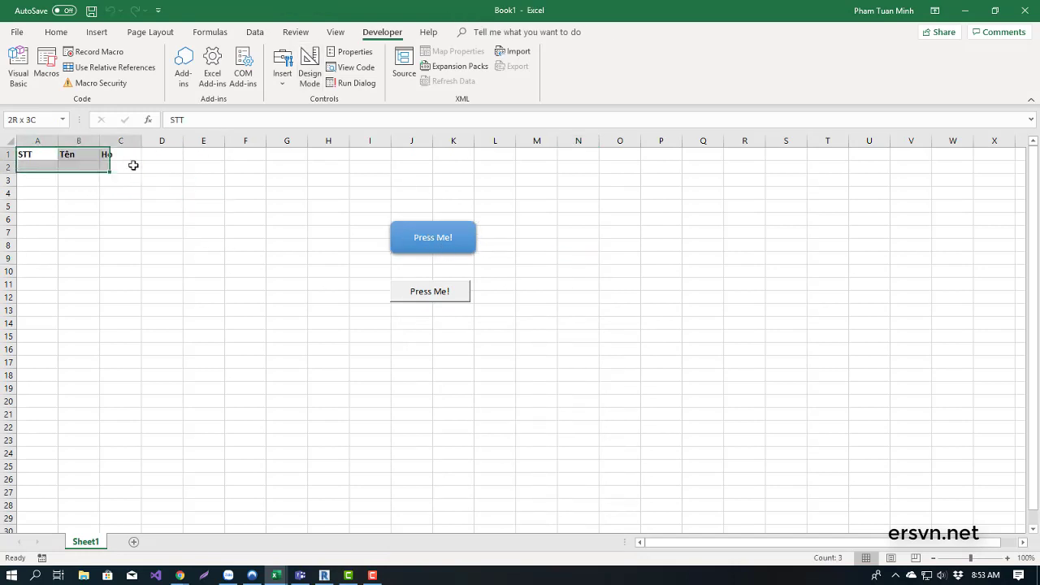
pyautogui.press('Delete')
pyautogui.click(435, 248)
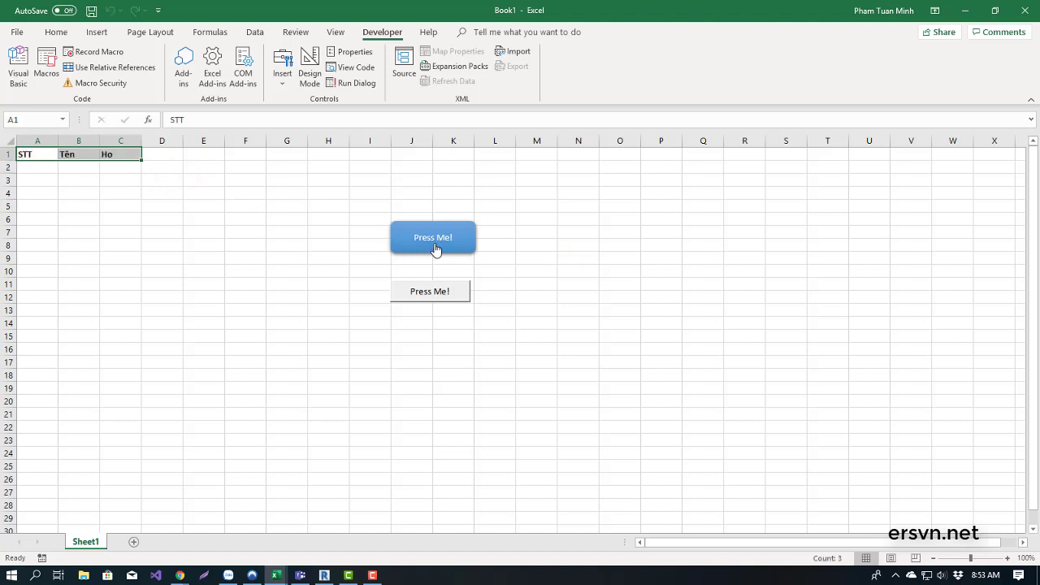
pyautogui.click(593, 218)
pyautogui.click(571, 230)
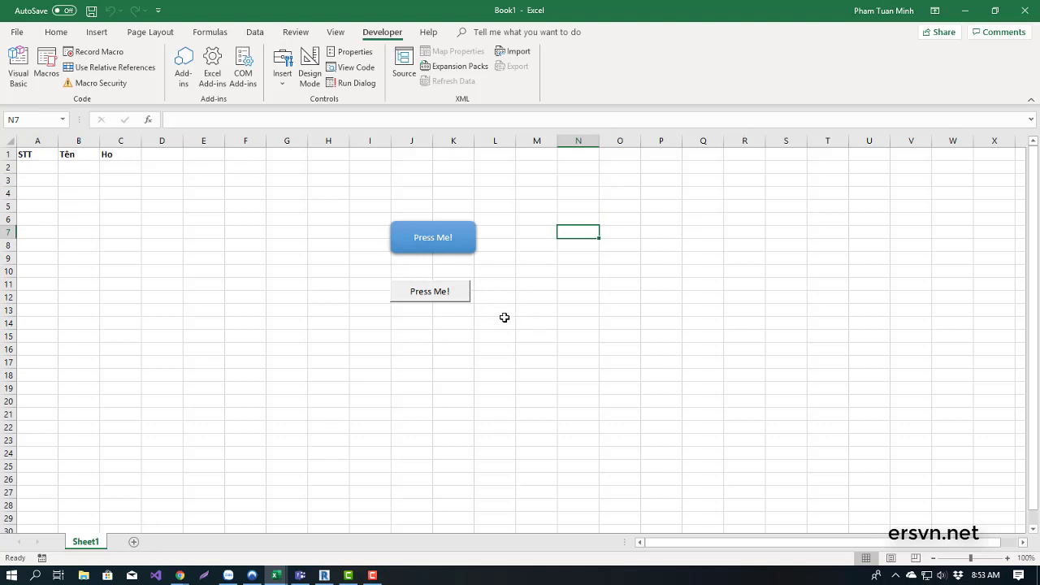
# Copy Macro1's five code lines from Module1 into the CommandButton1_Click procedure in Sheet1's code.
pyautogui.hotkey('alt', 'F11')
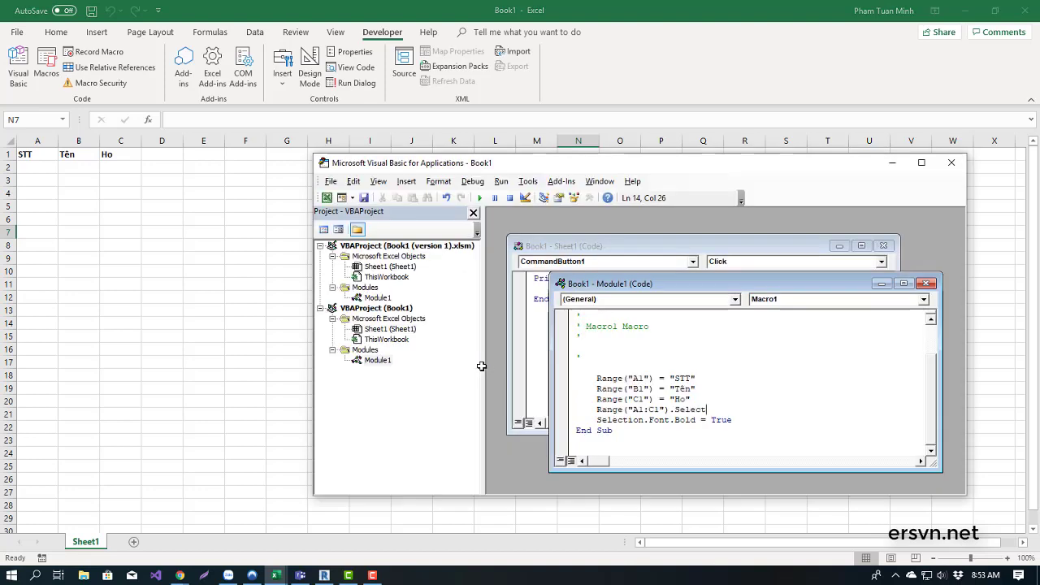
pyautogui.click(602, 248)
pyautogui.click(604, 247)
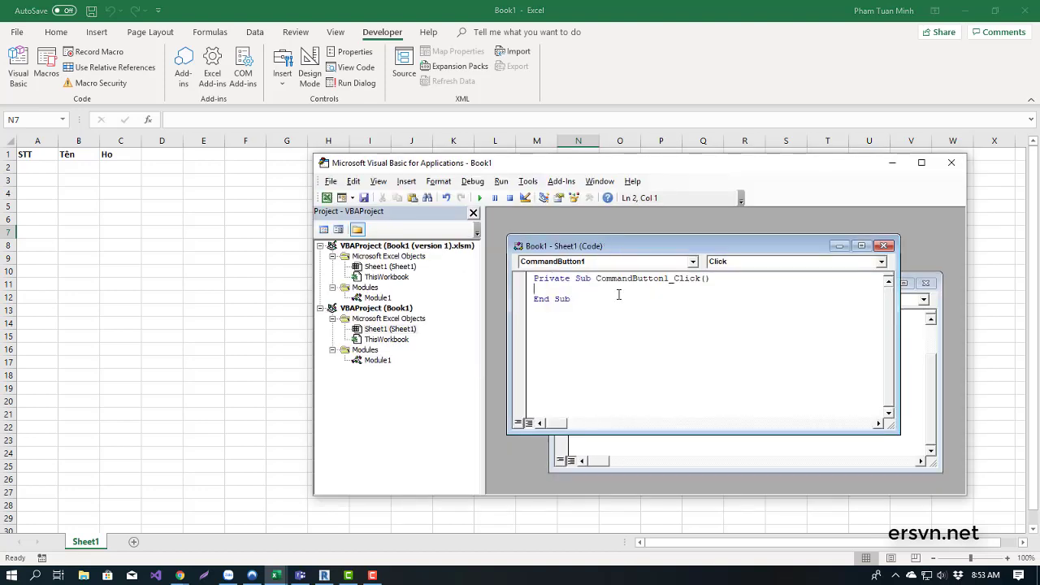
pyautogui.click(902, 447)
pyautogui.moveTo(742, 420); pyautogui.dragTo(601, 379)
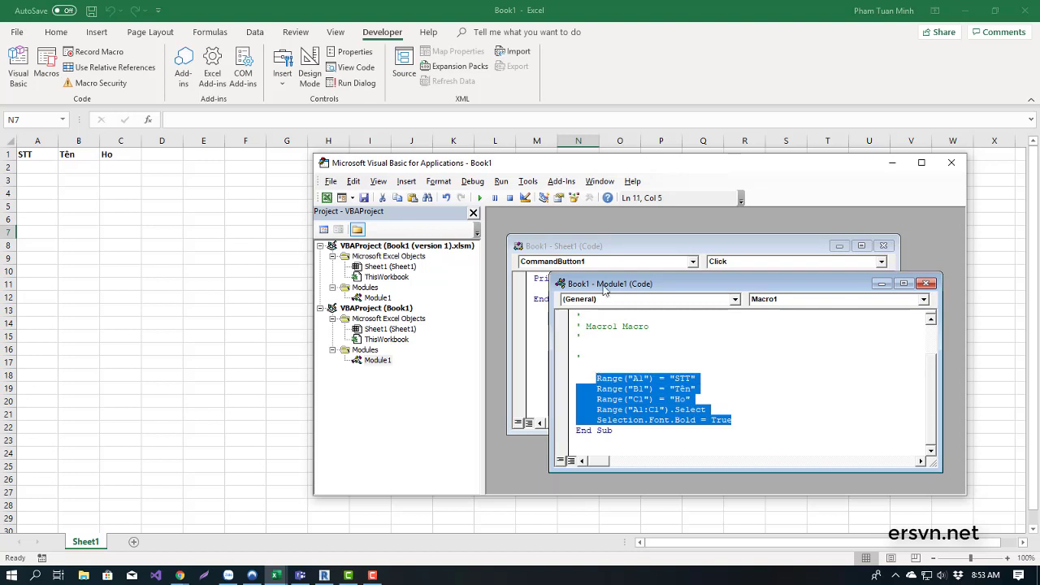
pyautogui.click(616, 251)
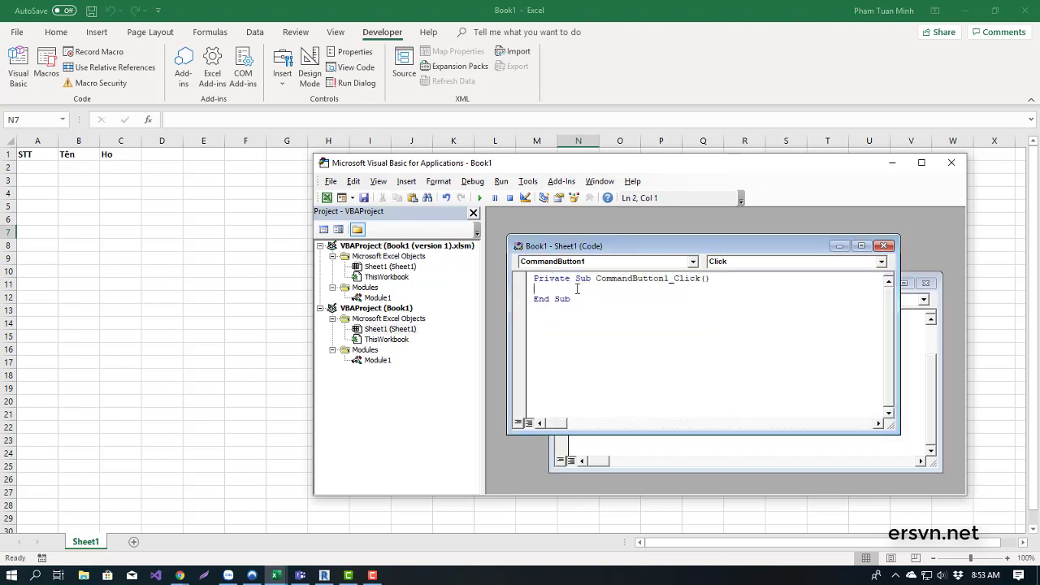
pyautogui.write('Range("A1") = "STT"     Range("B1") = "Tên"     Range("C1") = "Ho"     Range("A1:C1").Select     Selection.Font.Bold = True')
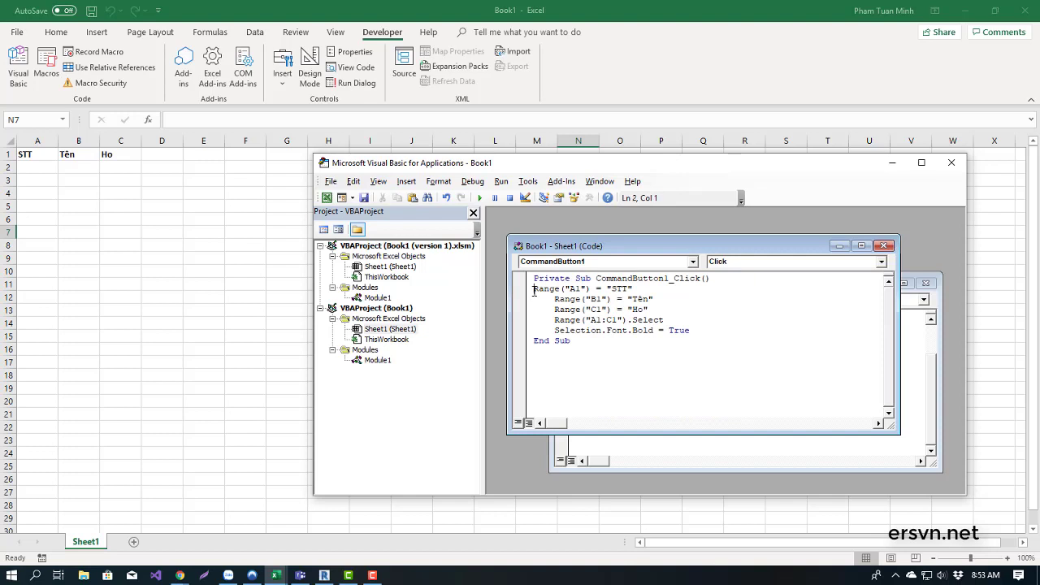
pyautogui.press('Tab')
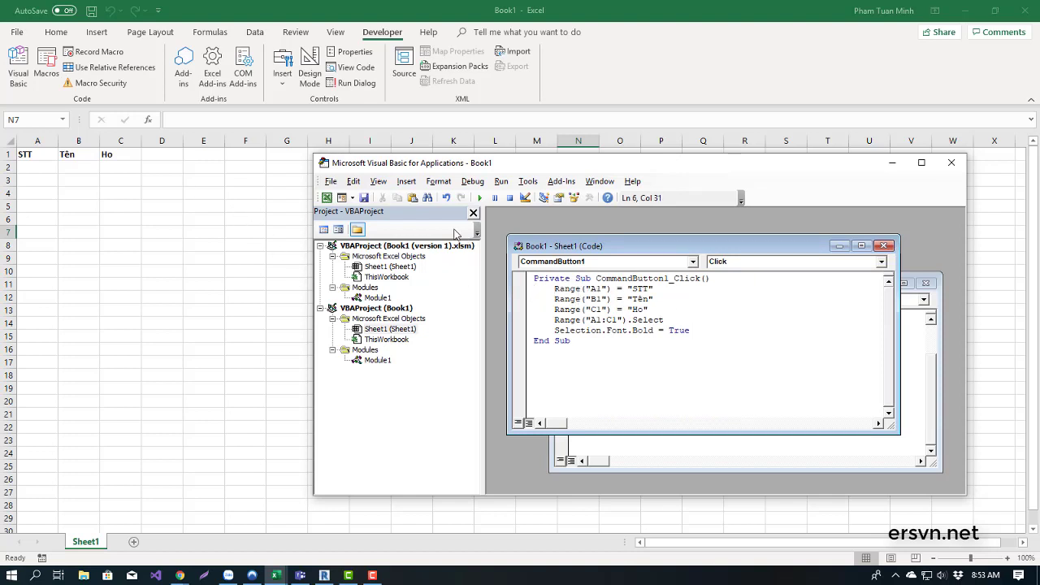
# Clear A1:C1, then click the Press Me! button to confirm it refills the bold headers.
pyautogui.click(193, 224)
pyautogui.moveTo(38, 155); pyautogui.dragTo(106, 155)
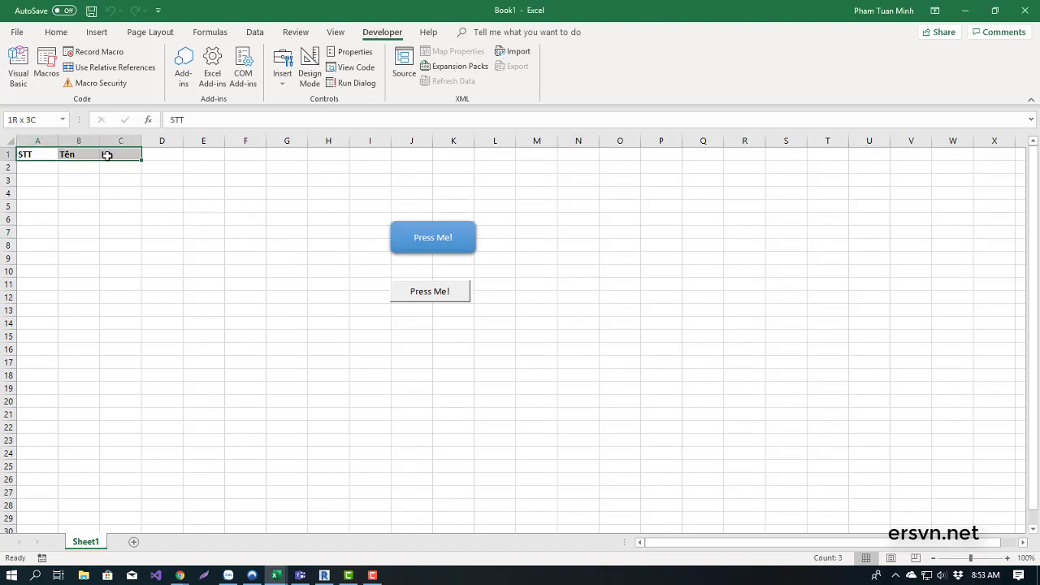
pyautogui.press('Delete')
pyautogui.click(197, 229)
pyautogui.click(415, 291)
pyautogui.click(181, 268)
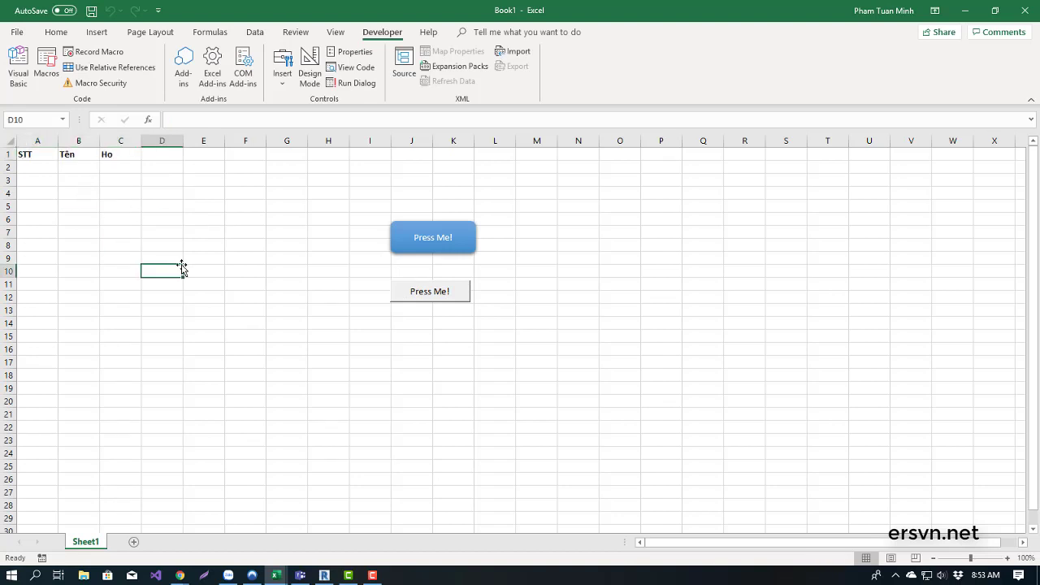